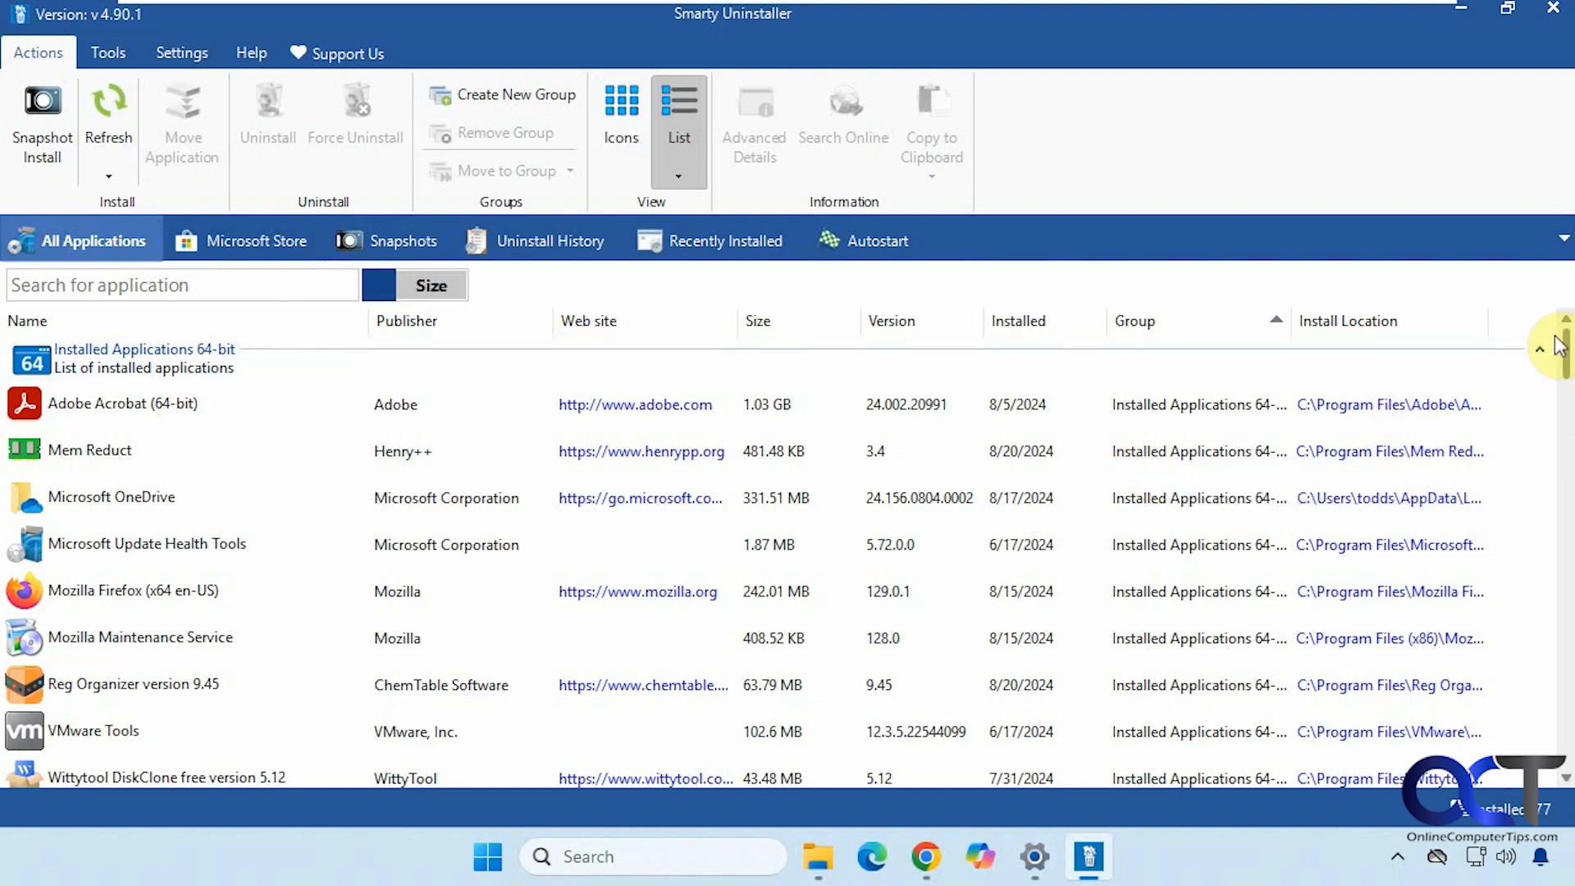
- Review the full application list, then the Microsoft Store, Snapshots, Uninstall History, Recently Installed and Autostart views
{"action": "mouse_move", "coordinate": [1550, 355]}
{"action": "left_mouse_down"}
{"action": "mouse_move", "coordinate": [1555, 462]}
{"action": "mouse_move", "coordinate": [1524, 590]}
{"action": "mouse_move", "coordinate": [1516, 748]}
{"action": "left_mouse_up"}
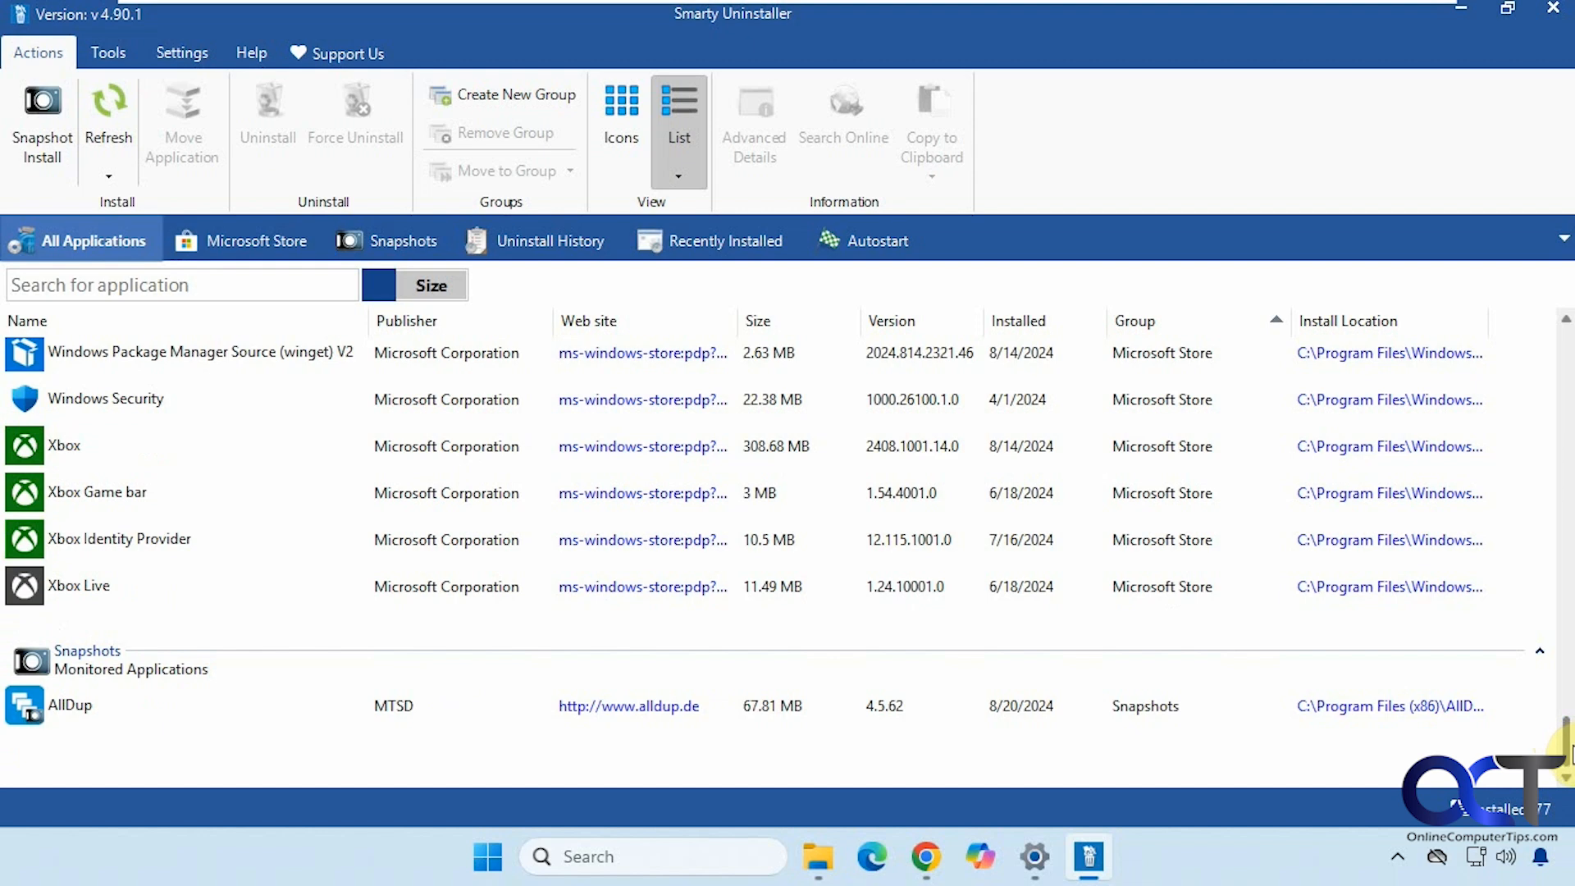
{"action": "left_click_drag", "start_coordinate": [1565, 751], "coordinate": [1558, 342]}
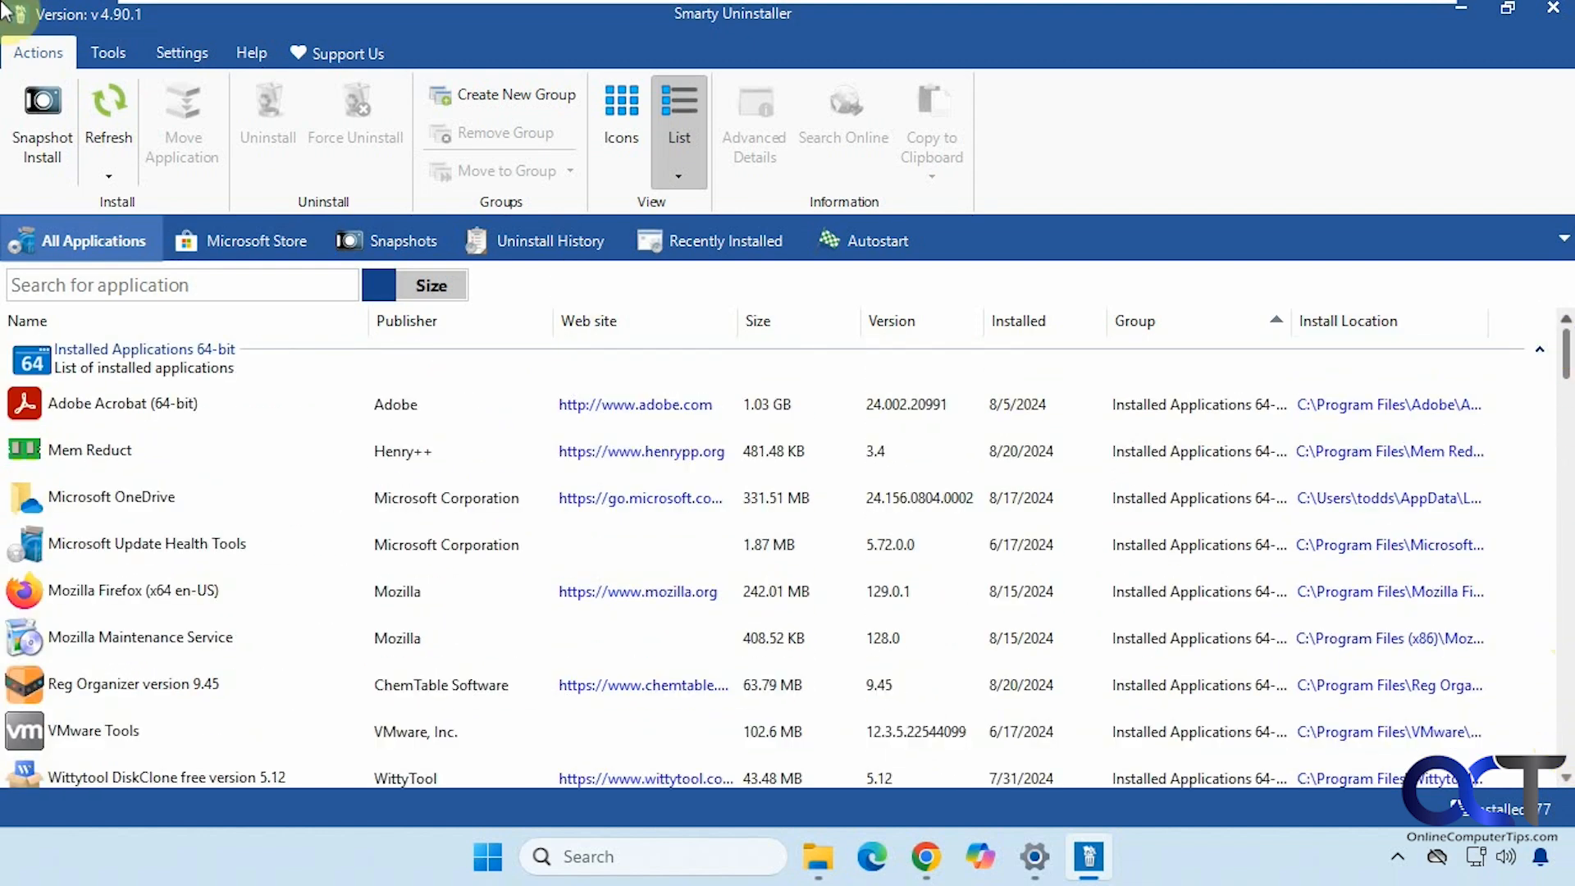
{"action": "left_click", "coordinate": [221, 238]}
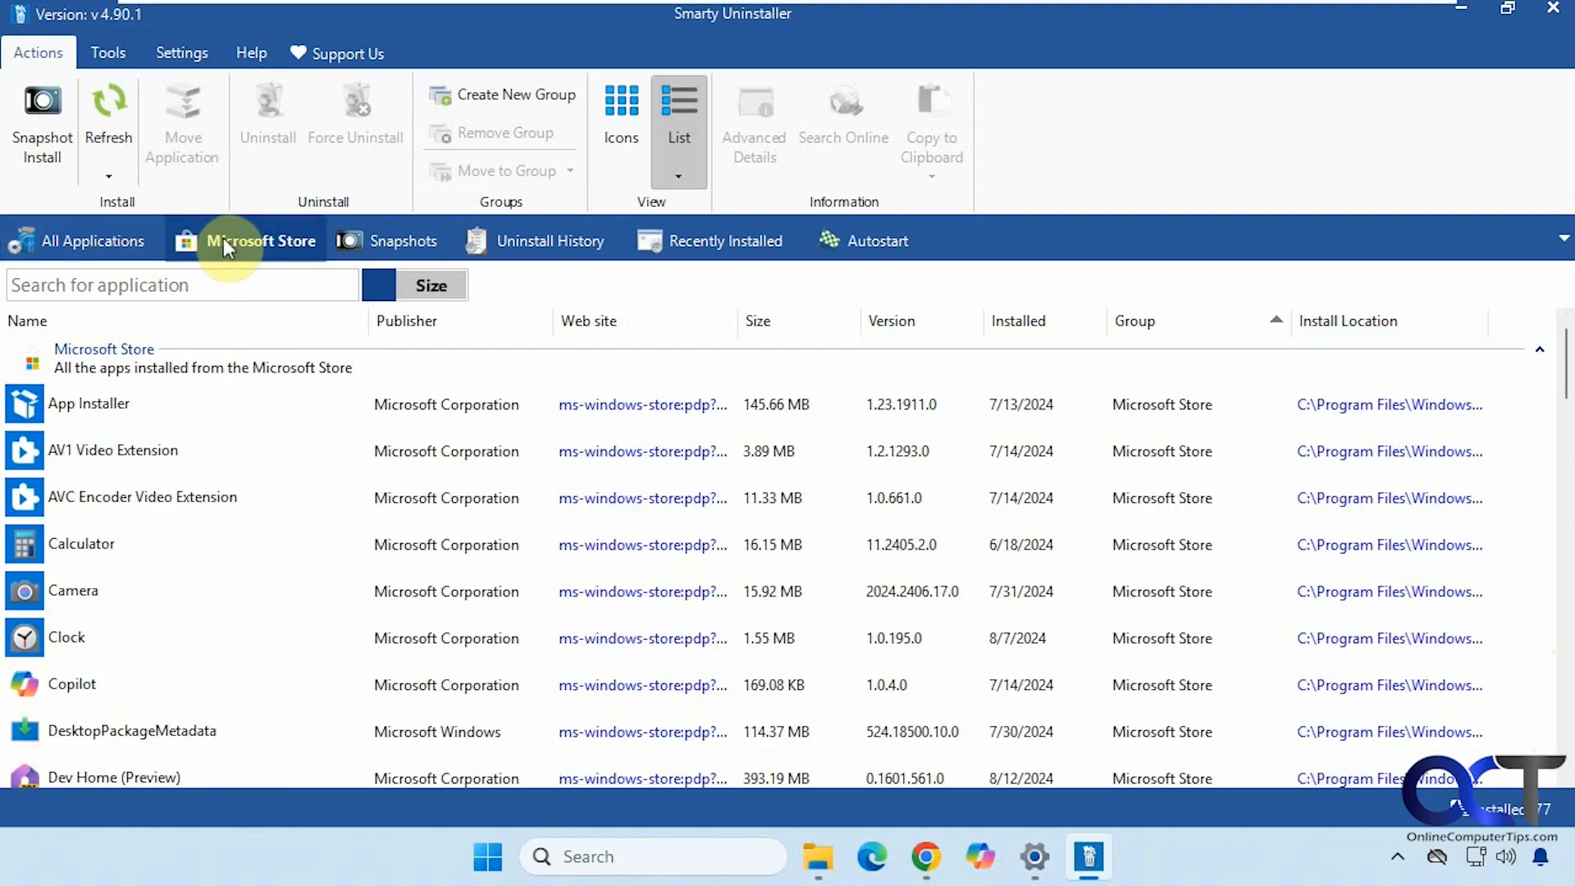
{"action": "left_click", "coordinate": [382, 245]}
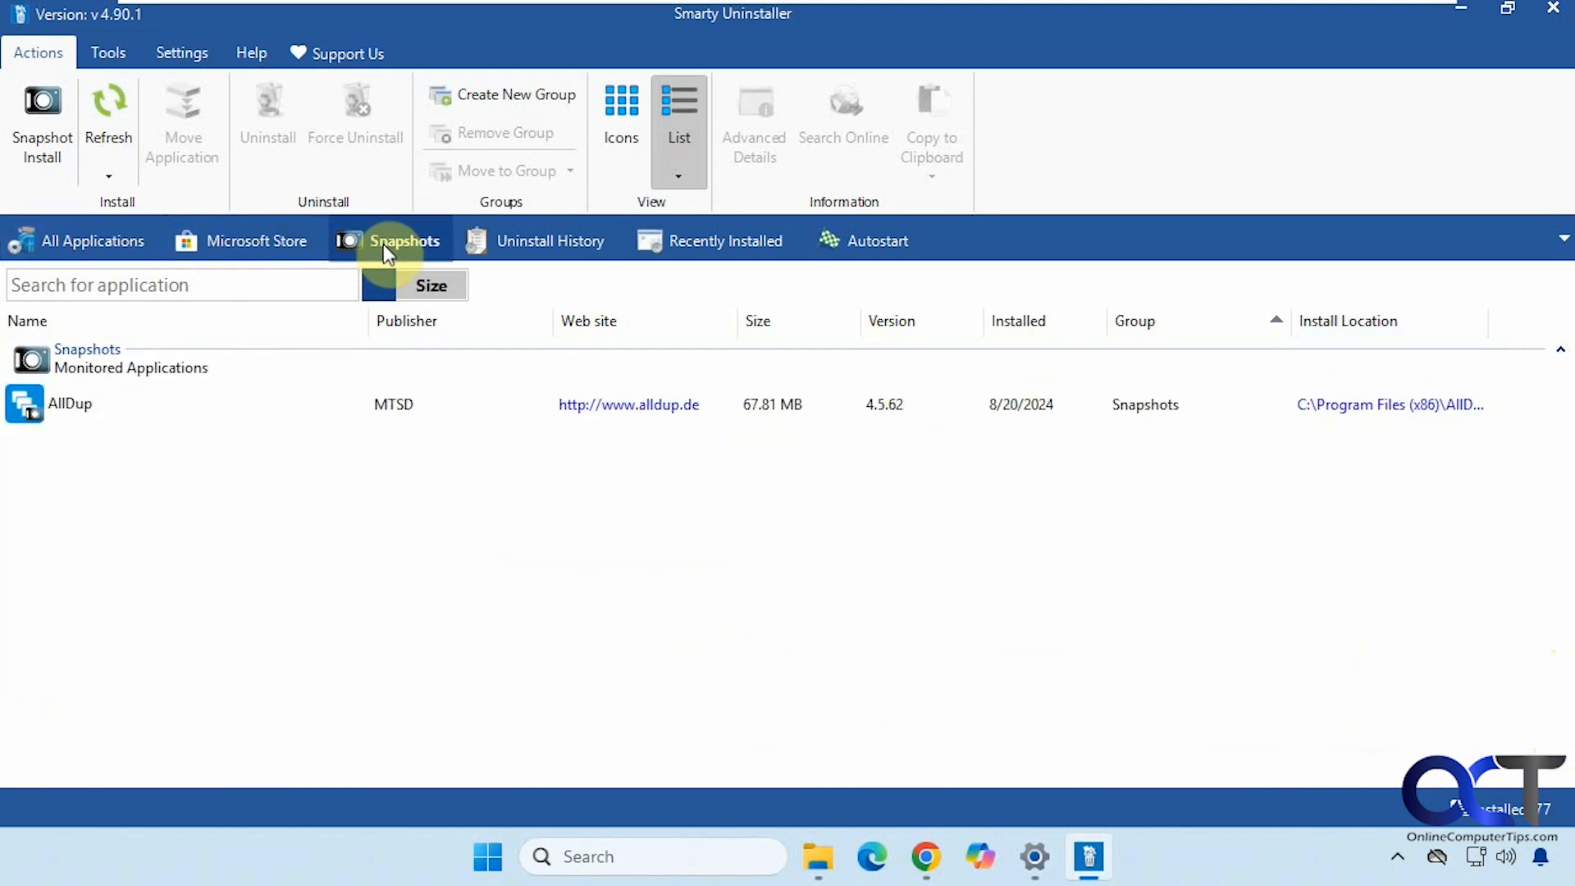
{"action": "left_click", "coordinate": [544, 240]}
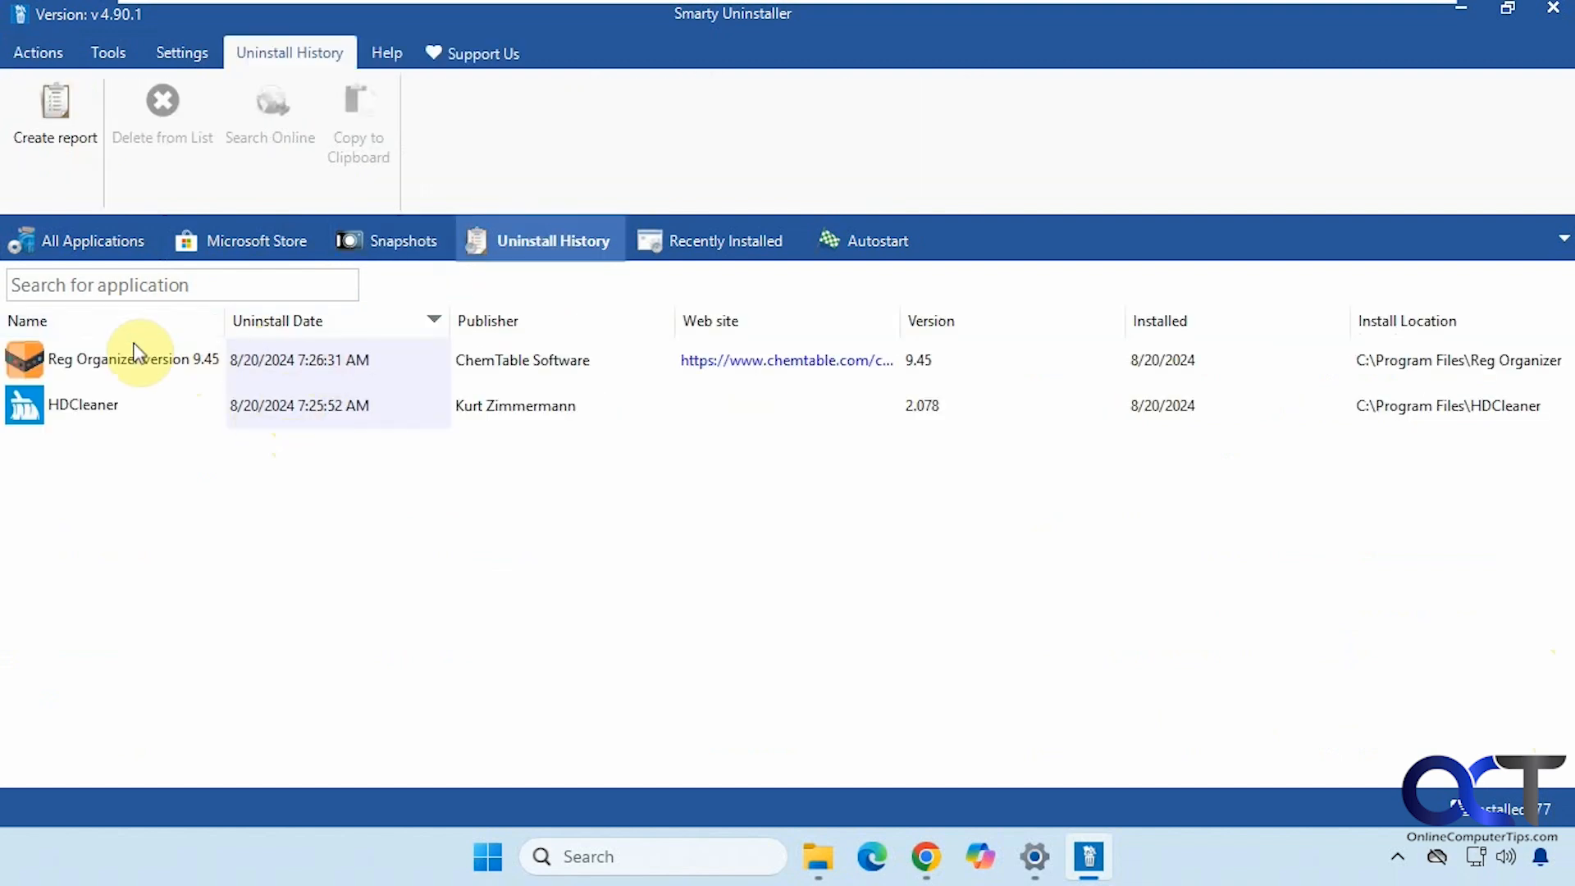
{"action": "left_click", "coordinate": [731, 244]}
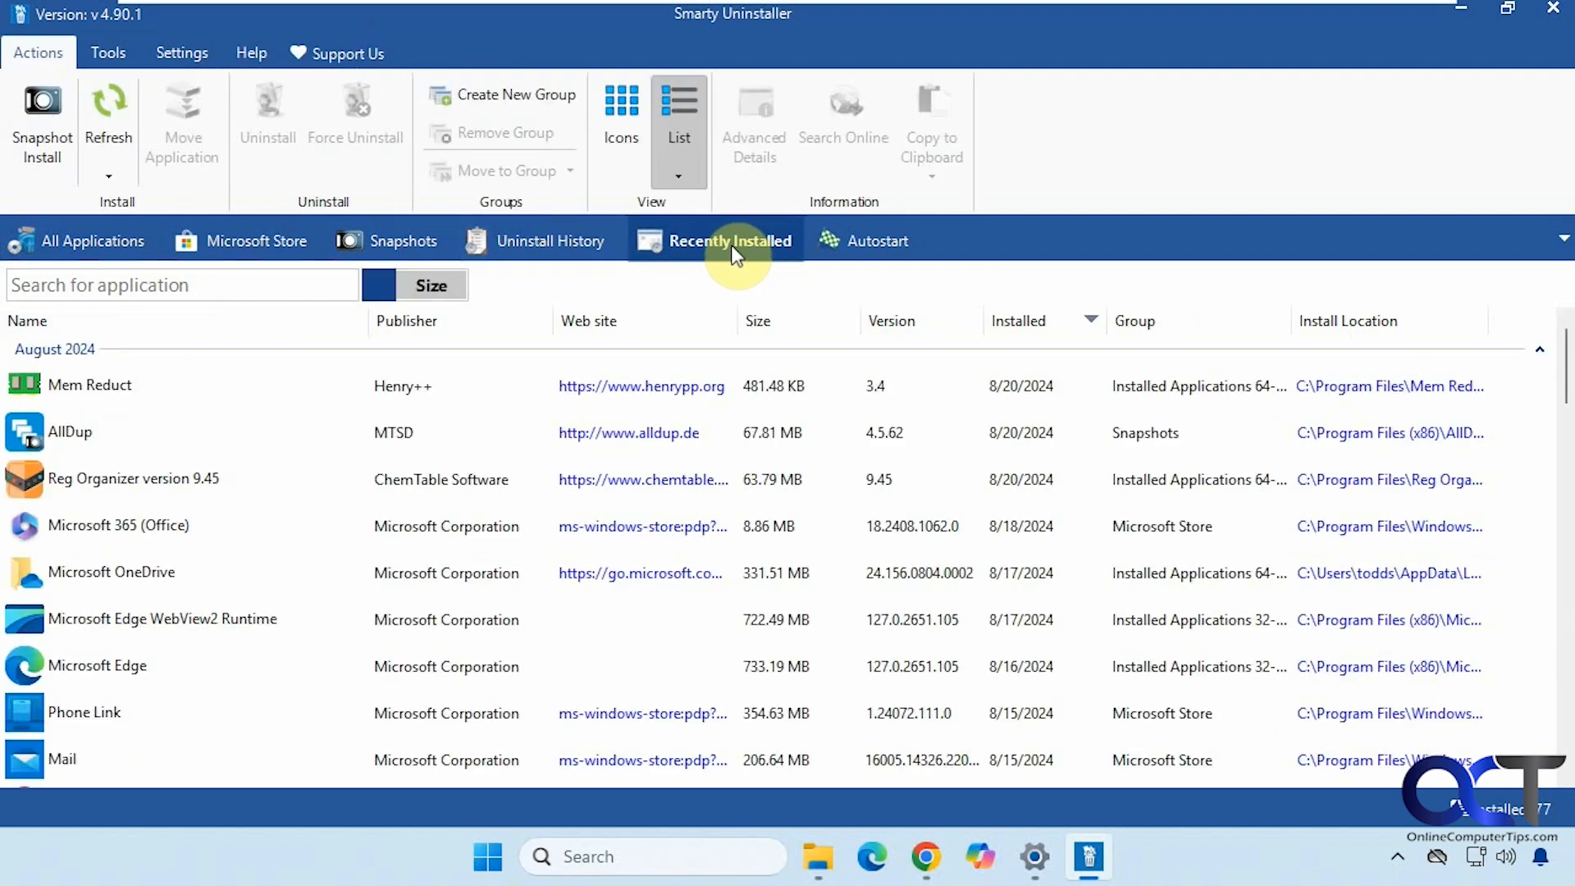
{"action": "left_click", "coordinate": [838, 244]}
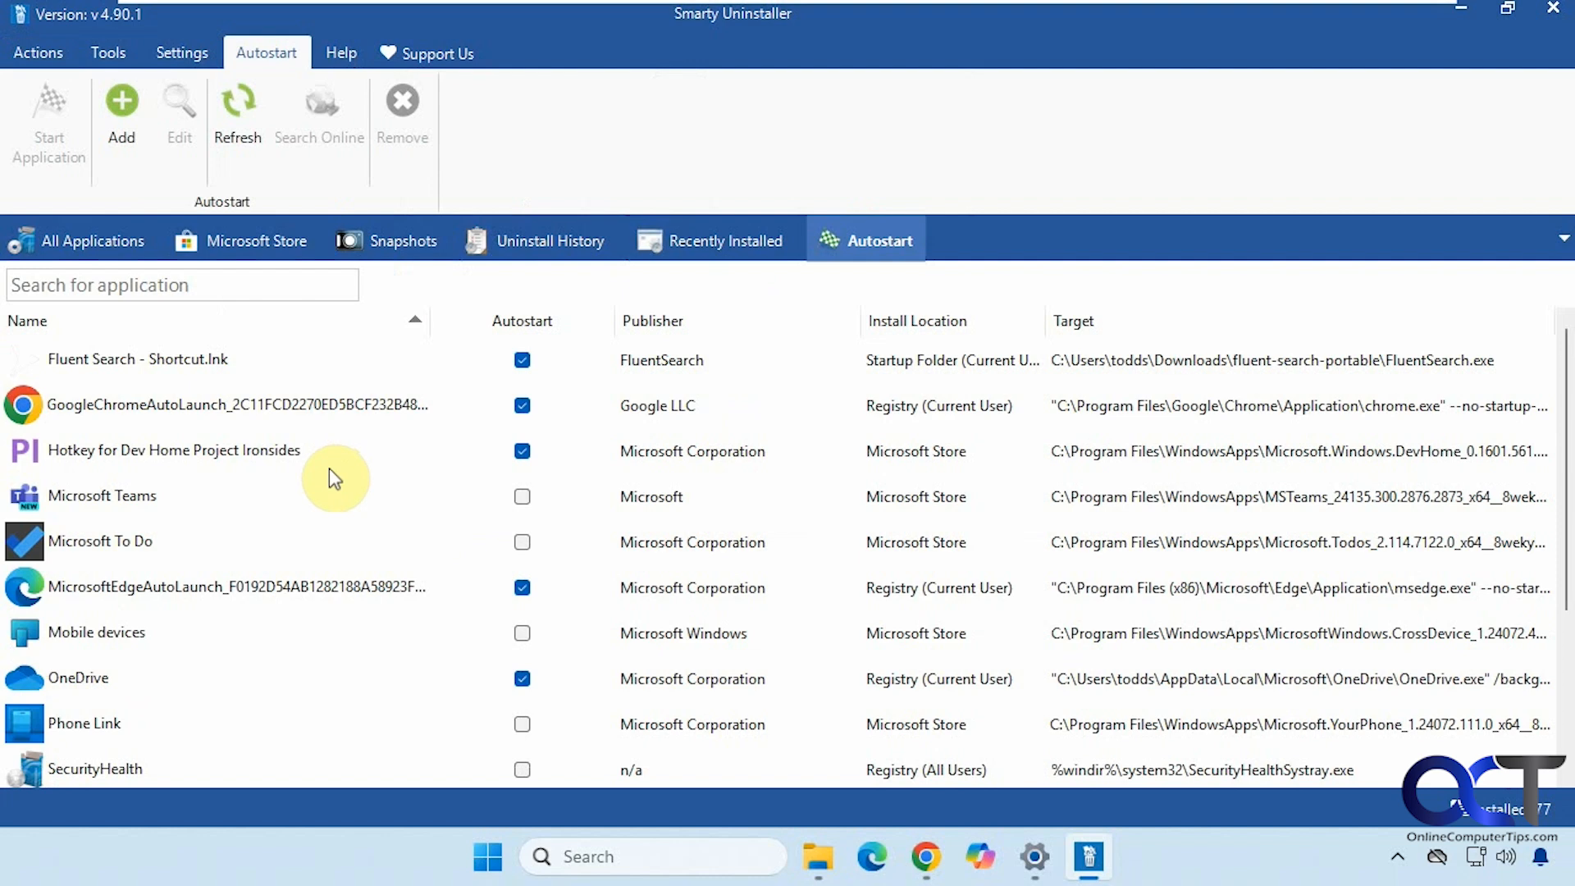
- Inspect the editable startup settings of the GoogleChromeAutoLaunch autostart entry, and close them without saving
{"action": "left_click", "coordinate": [298, 406]}
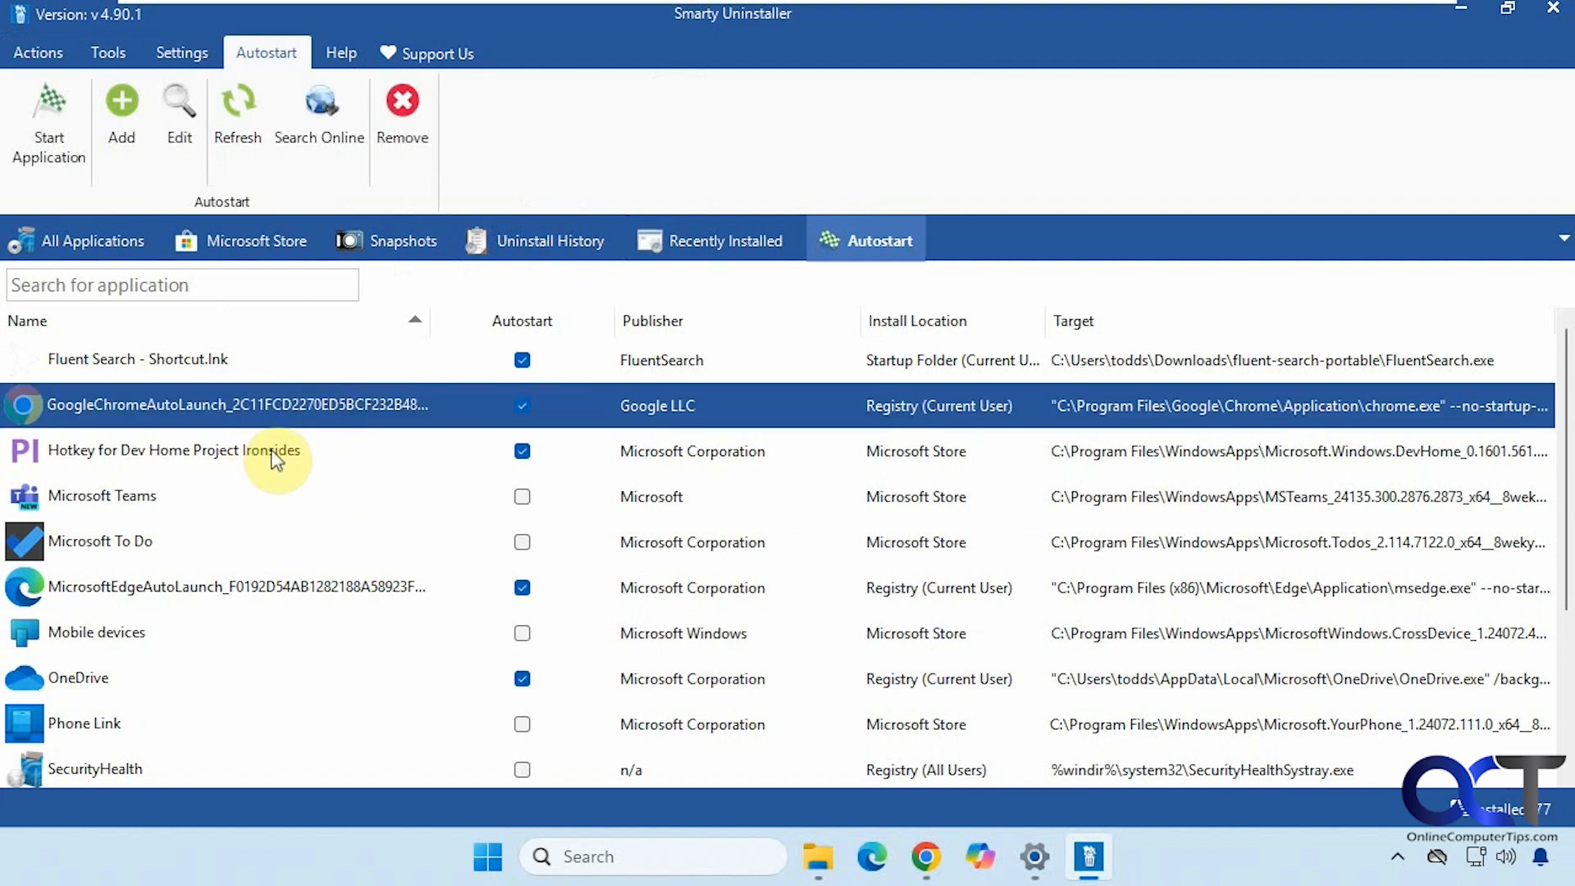
{"action": "left_click", "coordinate": [220, 154]}
{"action": "left_click", "coordinate": [184, 120]}
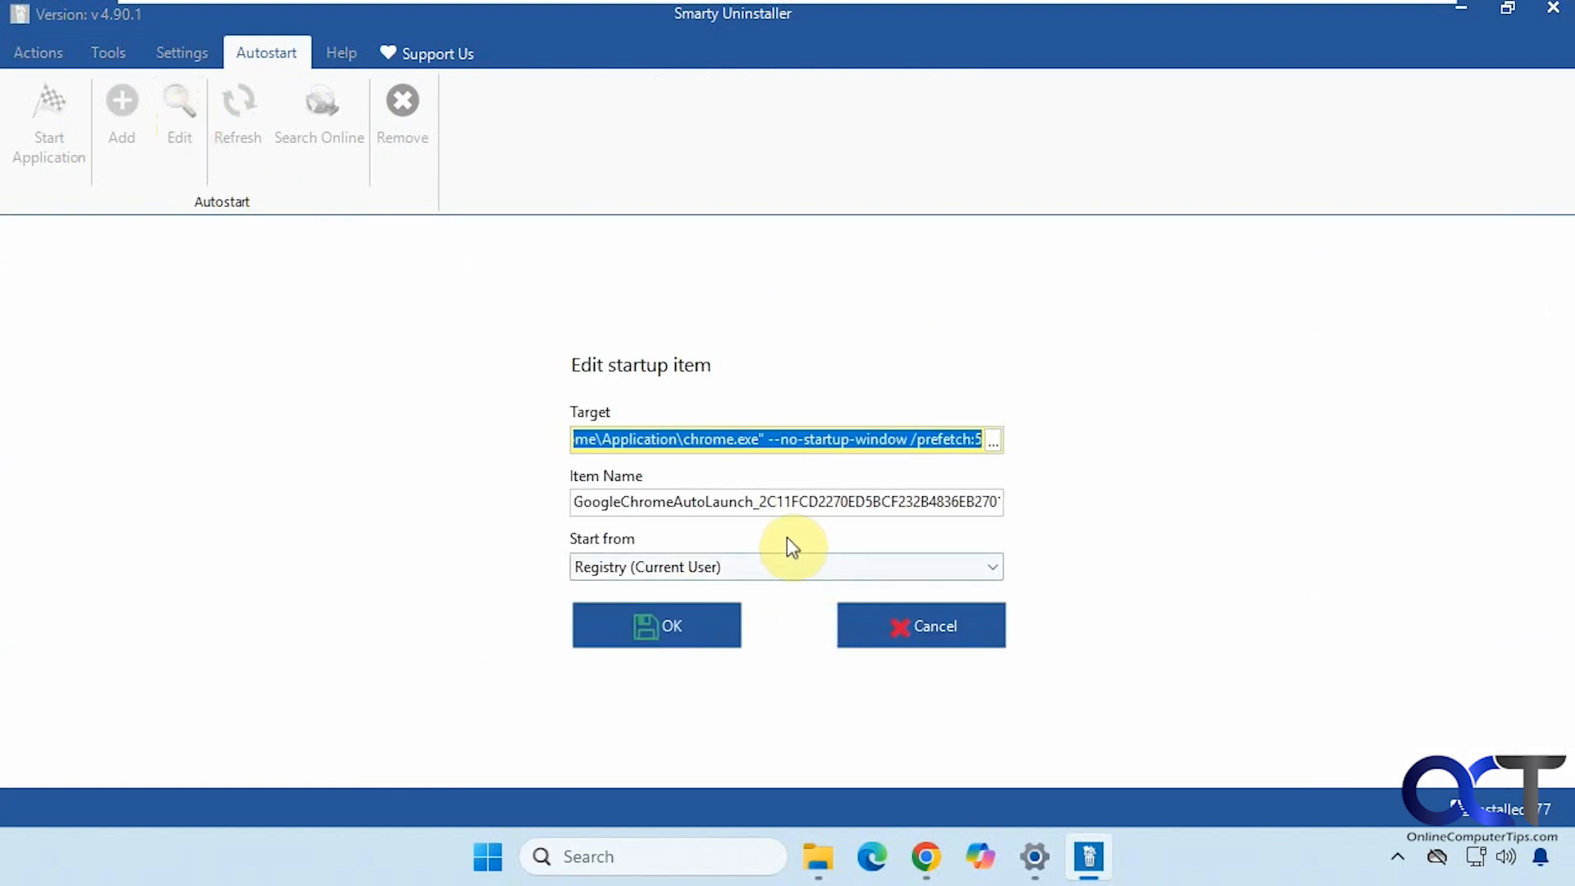
{"action": "left_click", "coordinate": [909, 633]}
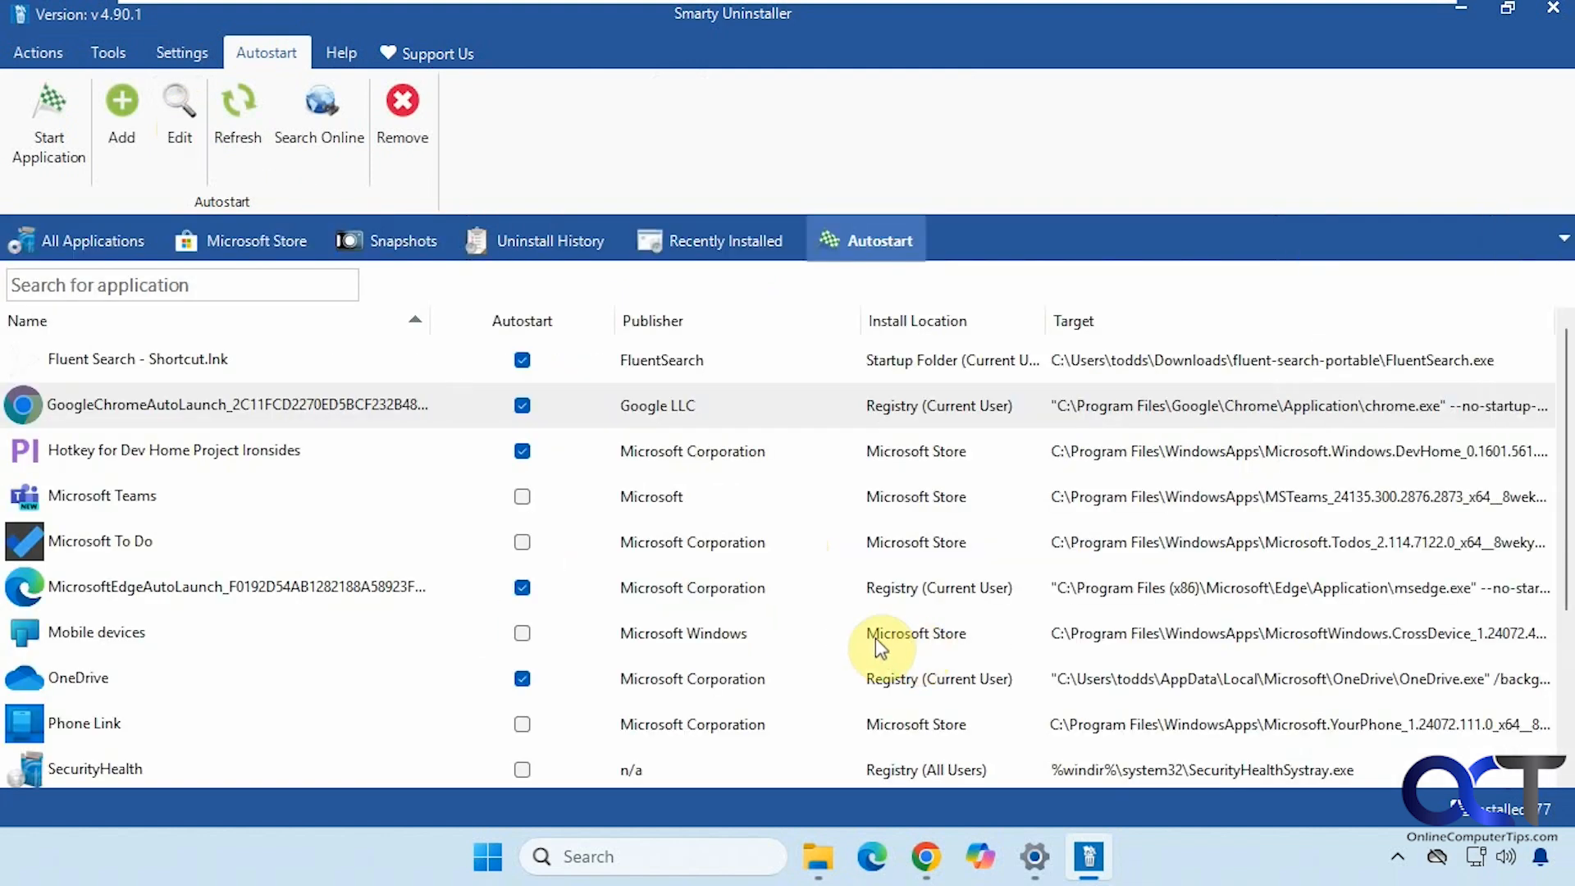
- Examine the form for adding a new startup item and its Start from options, and leave it without adding anything
{"action": "left_click", "coordinate": [123, 128]}
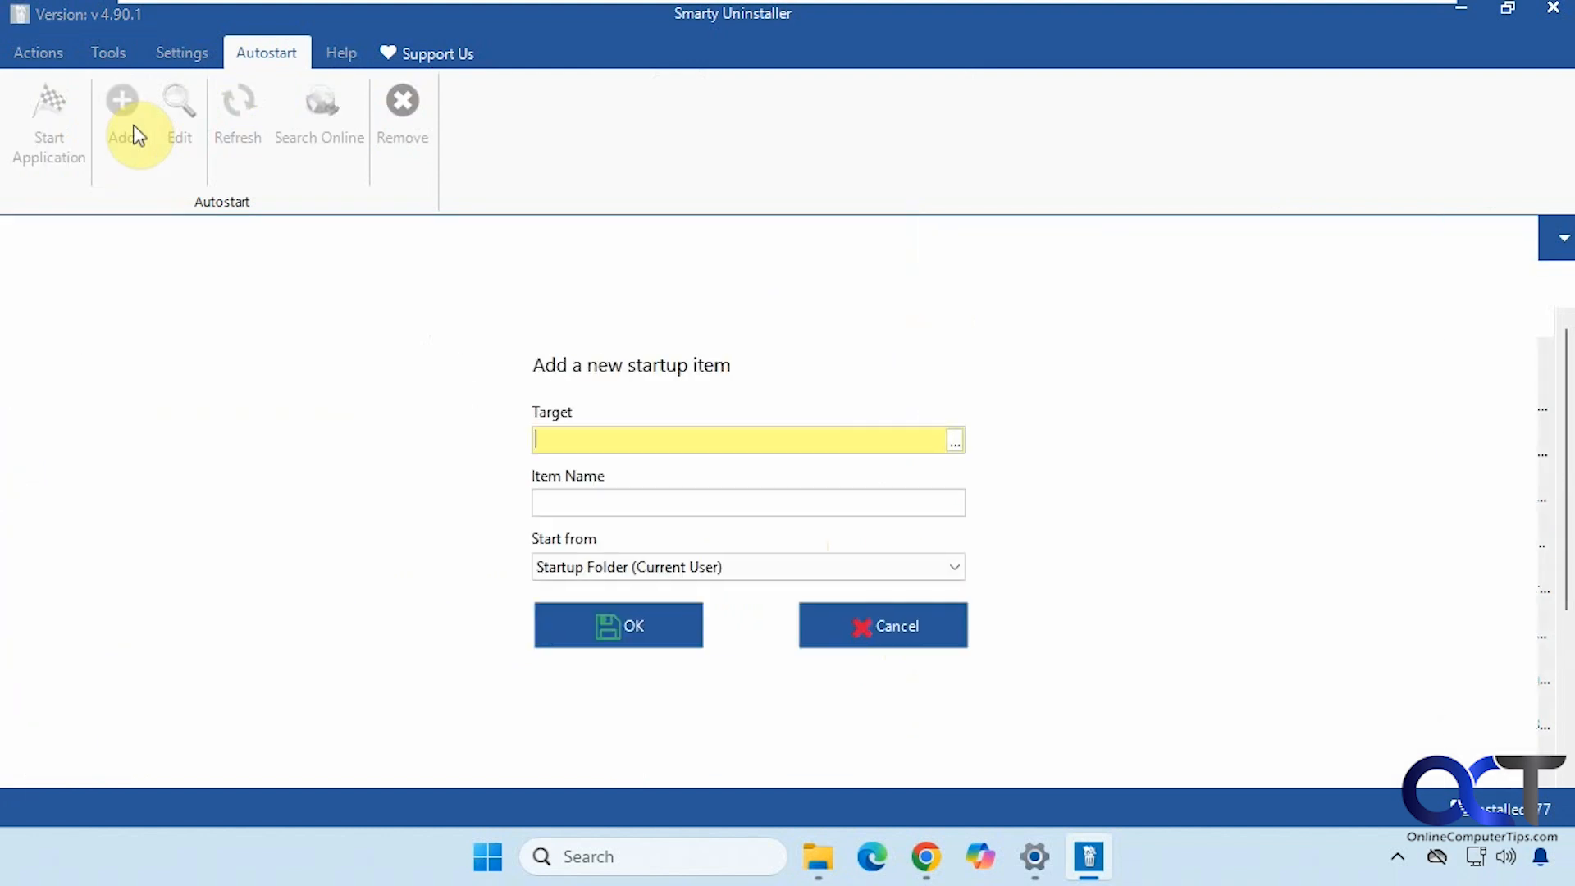
{"action": "left_click", "coordinate": [707, 566]}
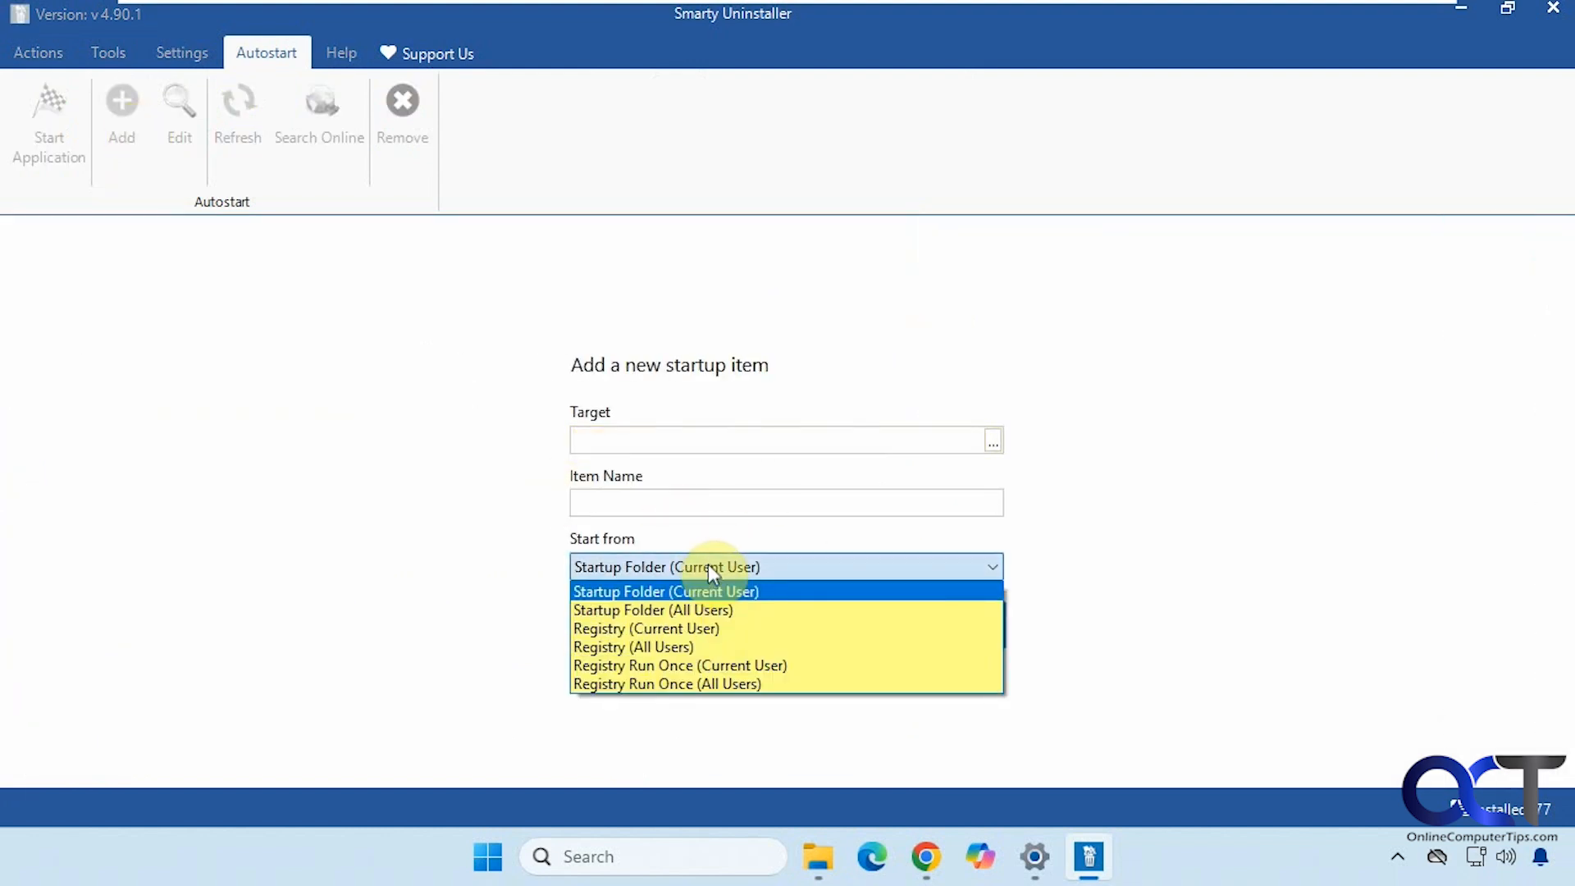
{"action": "left_click", "coordinate": [707, 566]}
{"action": "left_click", "coordinate": [880, 632]}
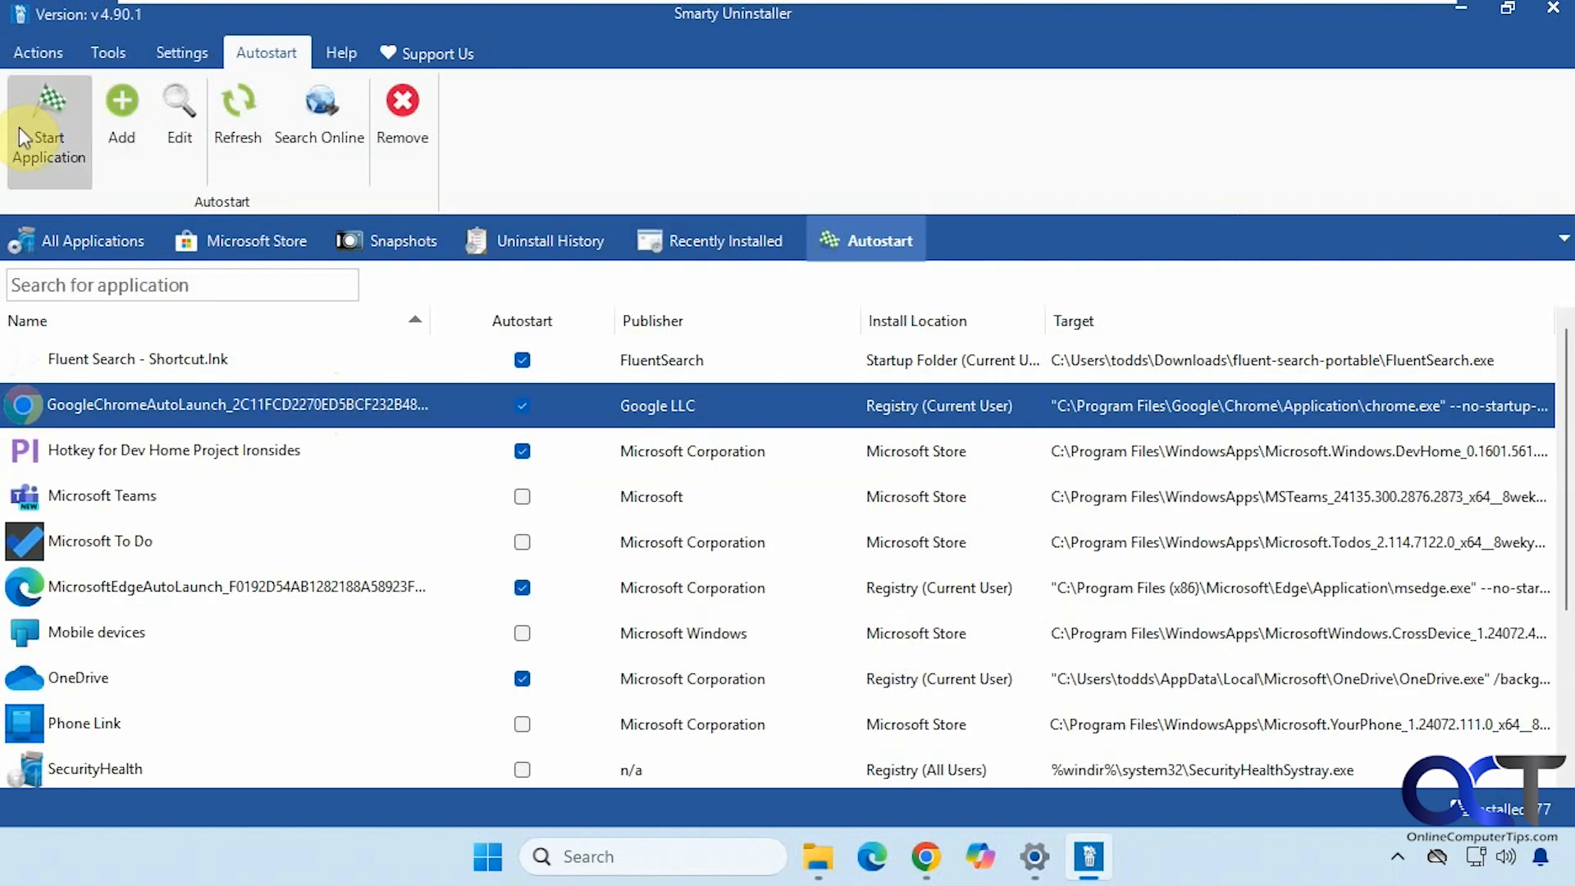
- View the options for moving Adobe Acrobat (64-bit) to another drive, and cancel without choosing a target
{"action": "left_click", "coordinate": [55, 54]}
{"action": "left_click", "coordinate": [161, 402]}
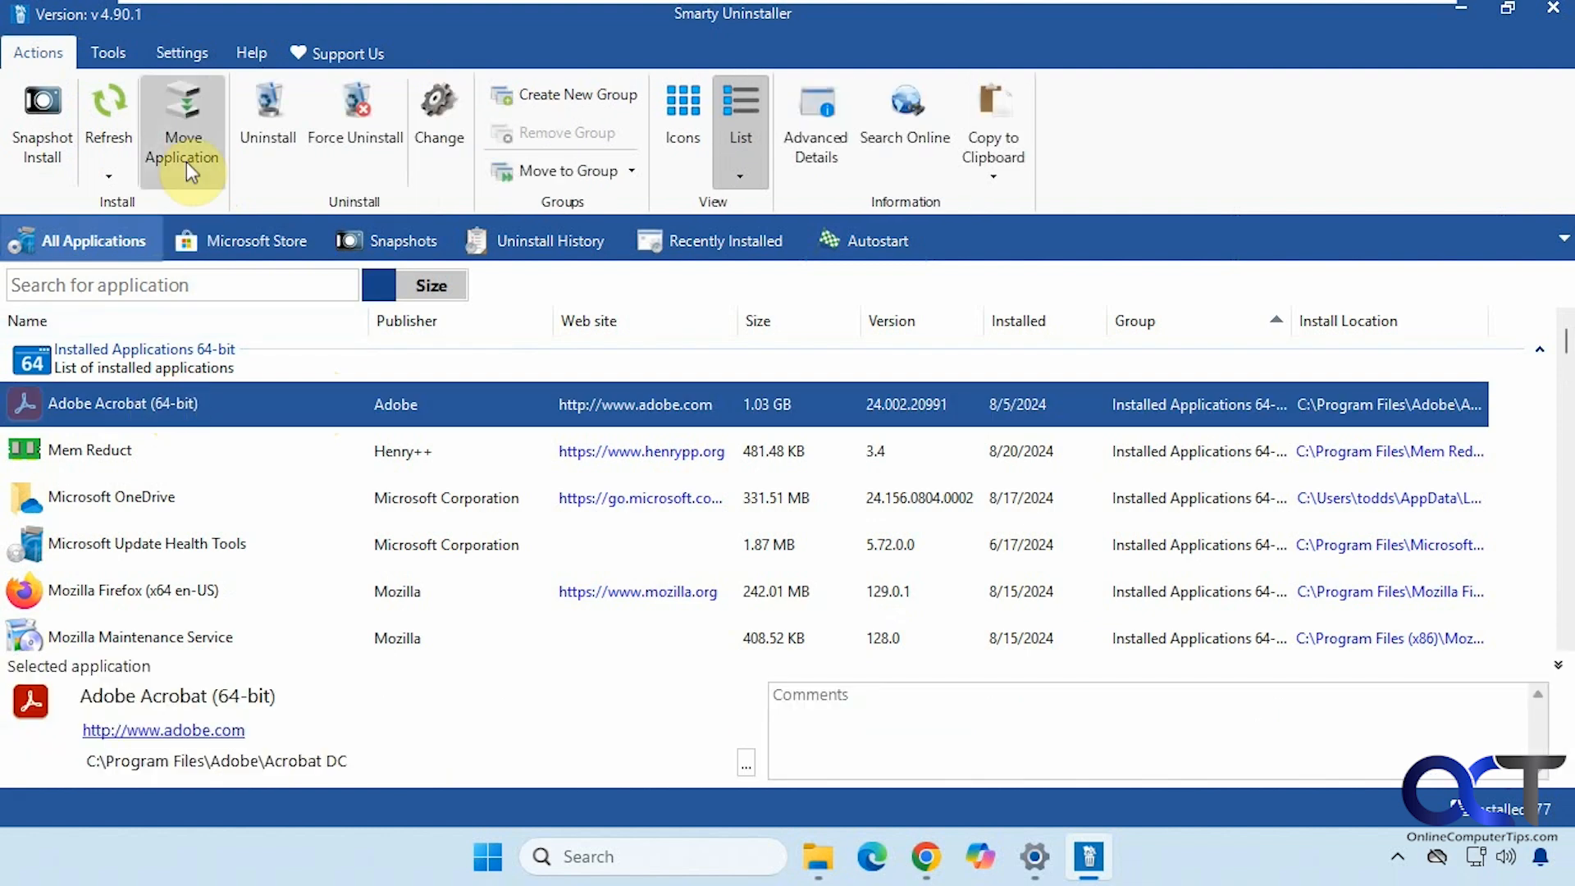
{"action": "left_click", "coordinate": [192, 131]}
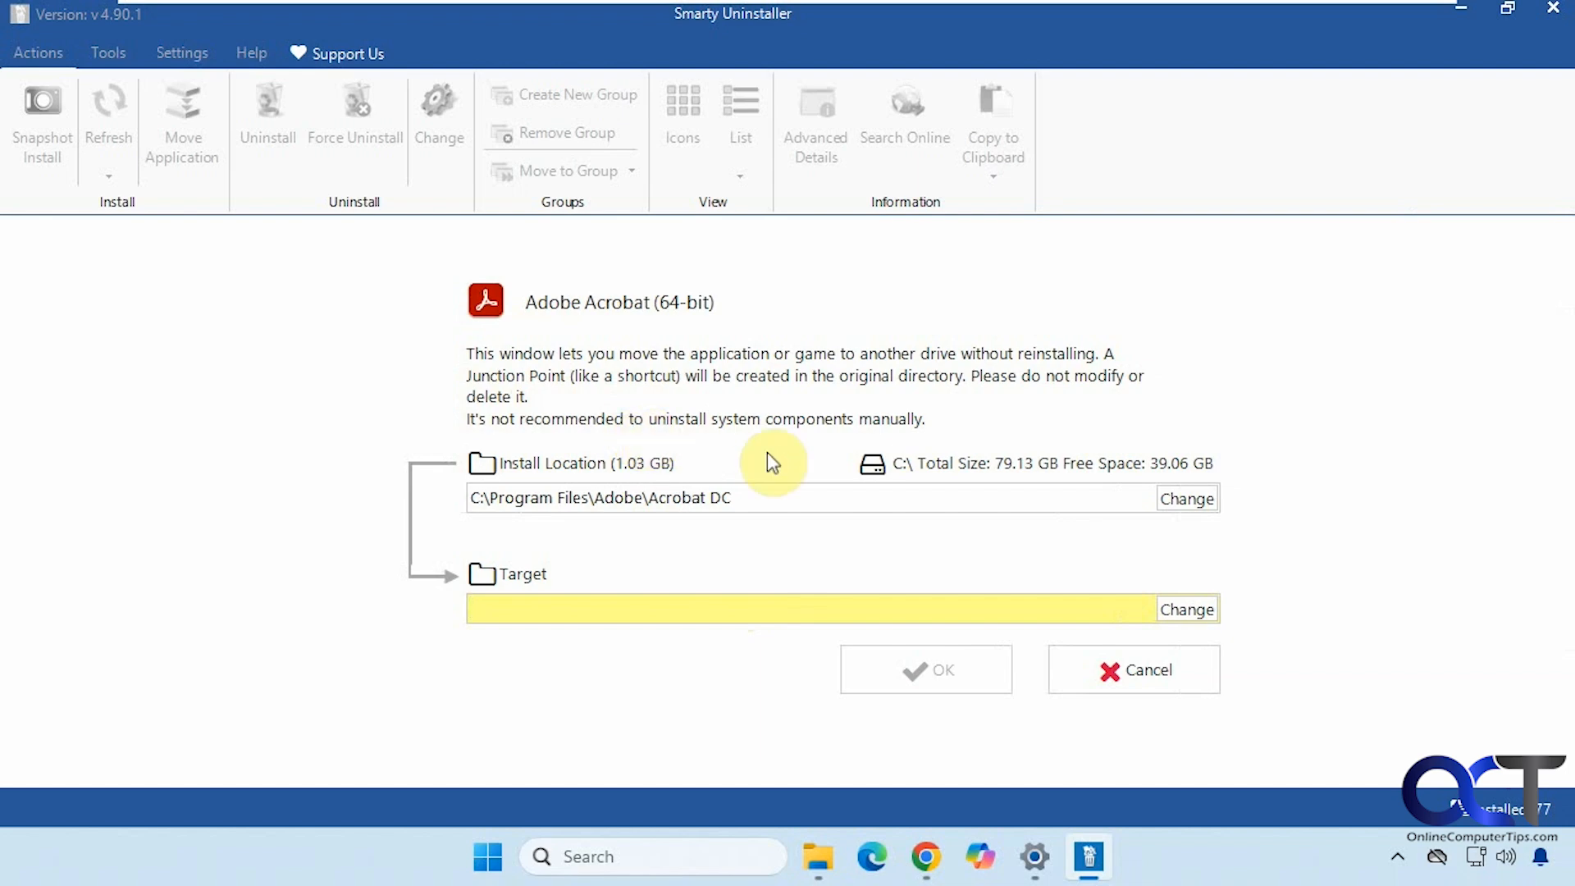
{"action": "left_click", "coordinate": [1066, 666]}
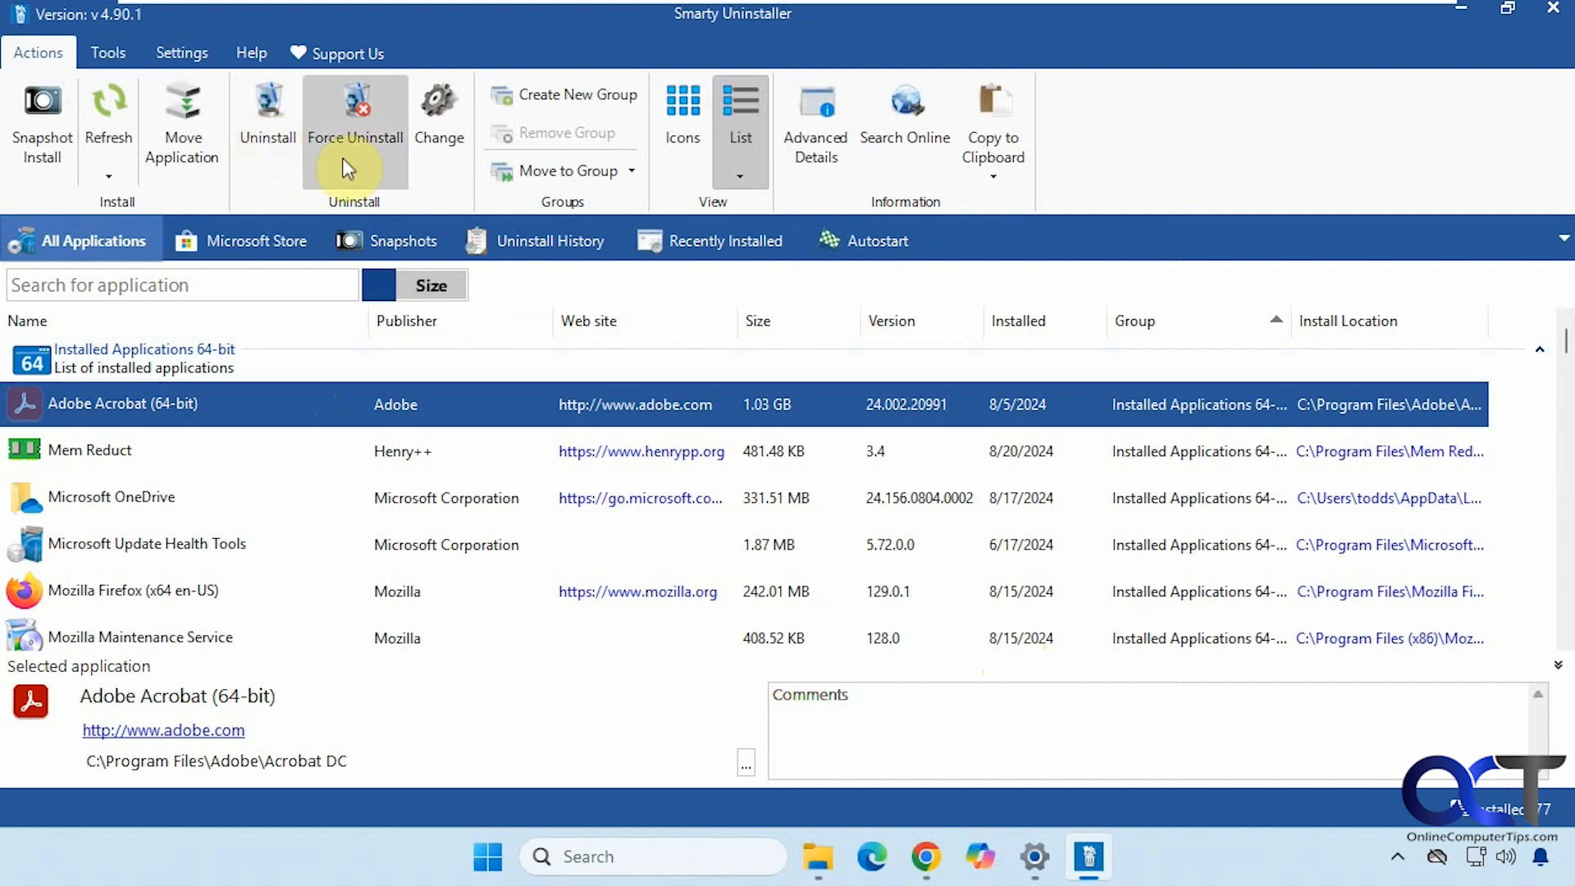
- Examine the modify, repair and remove choices in Adobe Acrobat's setup maintenance wizard, and exit it without making changes
{"action": "left_click", "coordinate": [432, 140]}
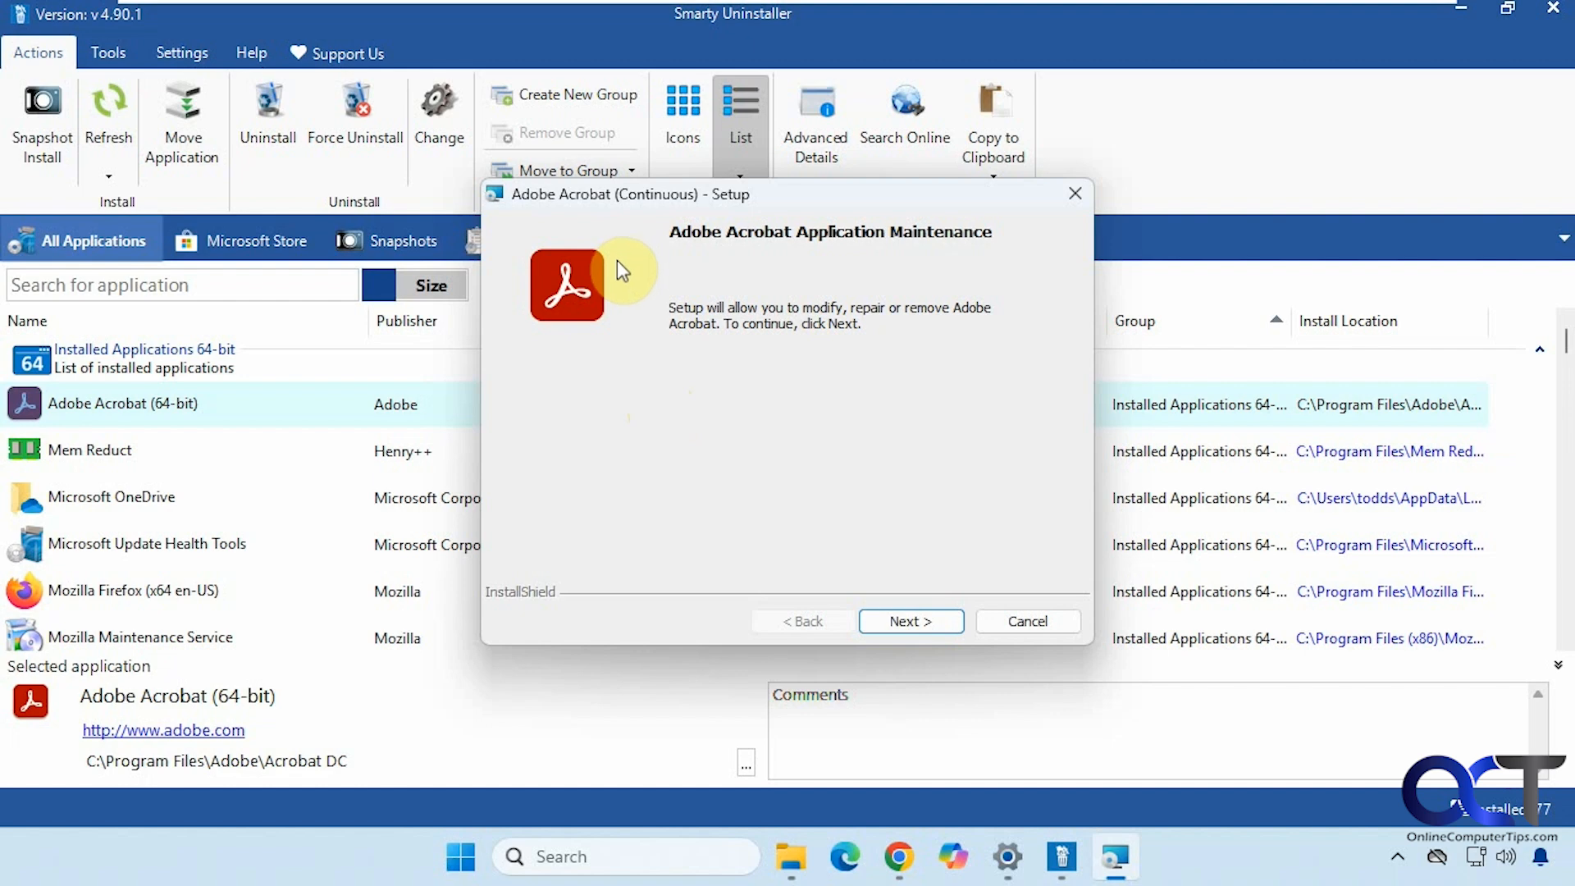
{"action": "left_click", "coordinate": [915, 625]}
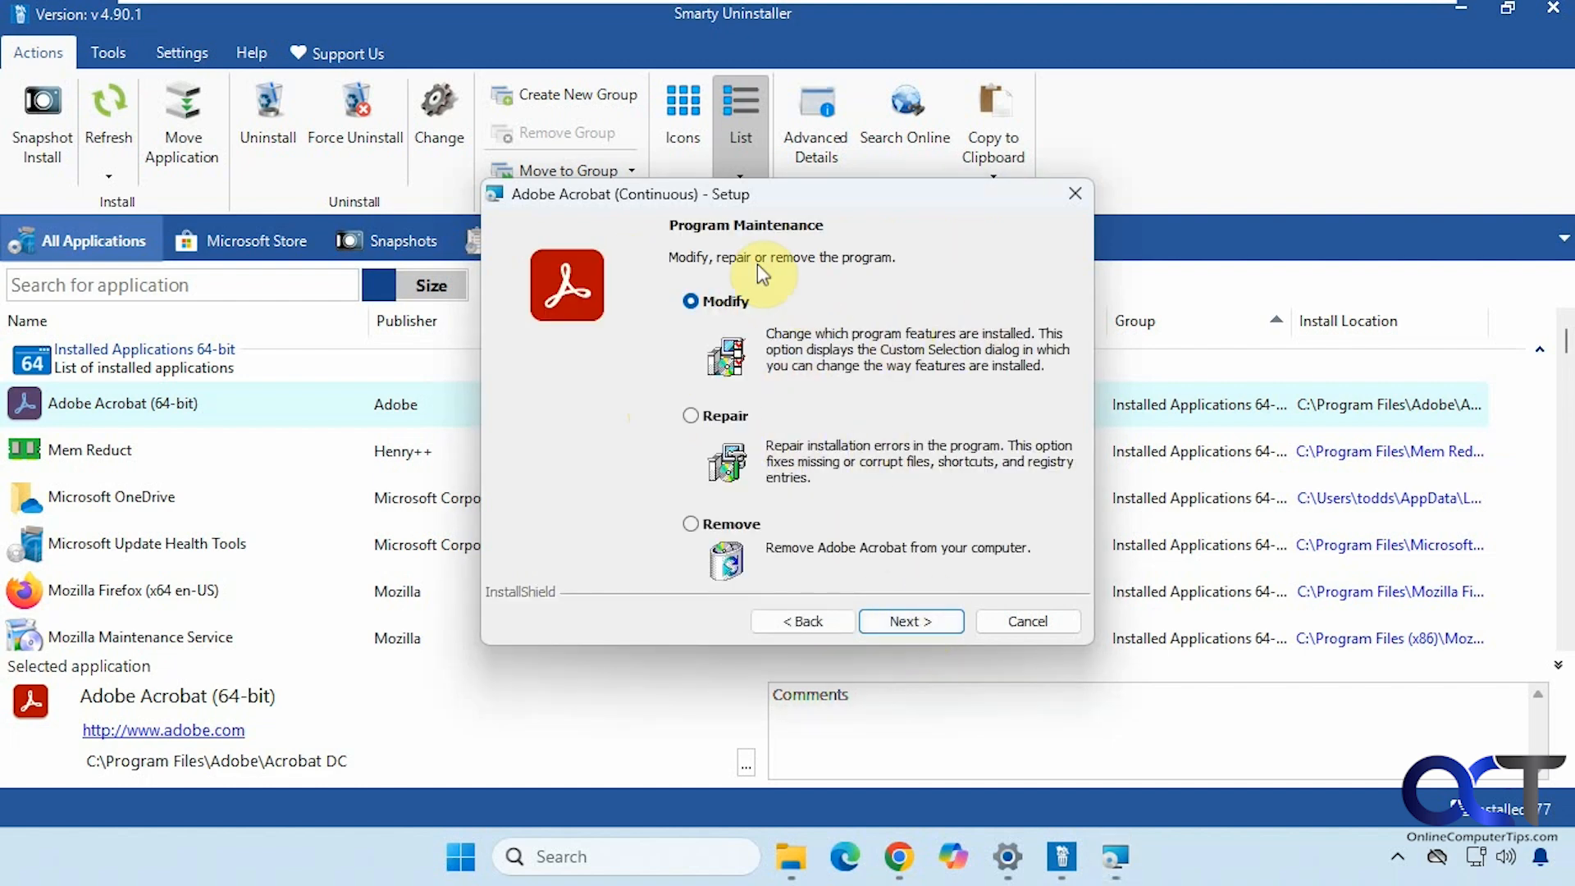
{"action": "left_click", "coordinate": [1018, 623]}
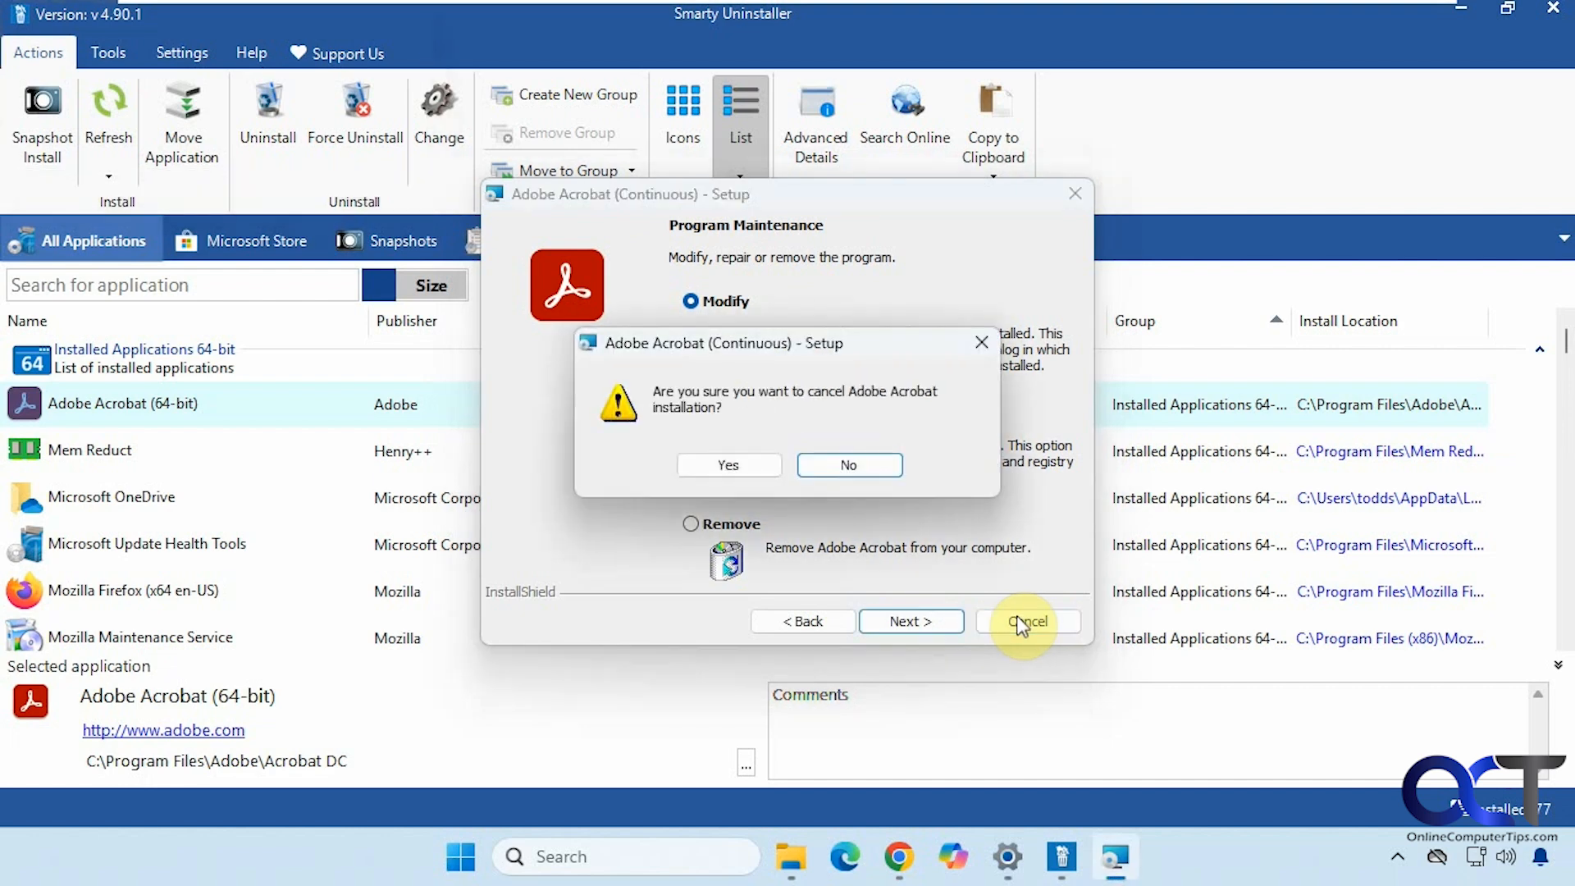
{"action": "left_click", "coordinate": [733, 462]}
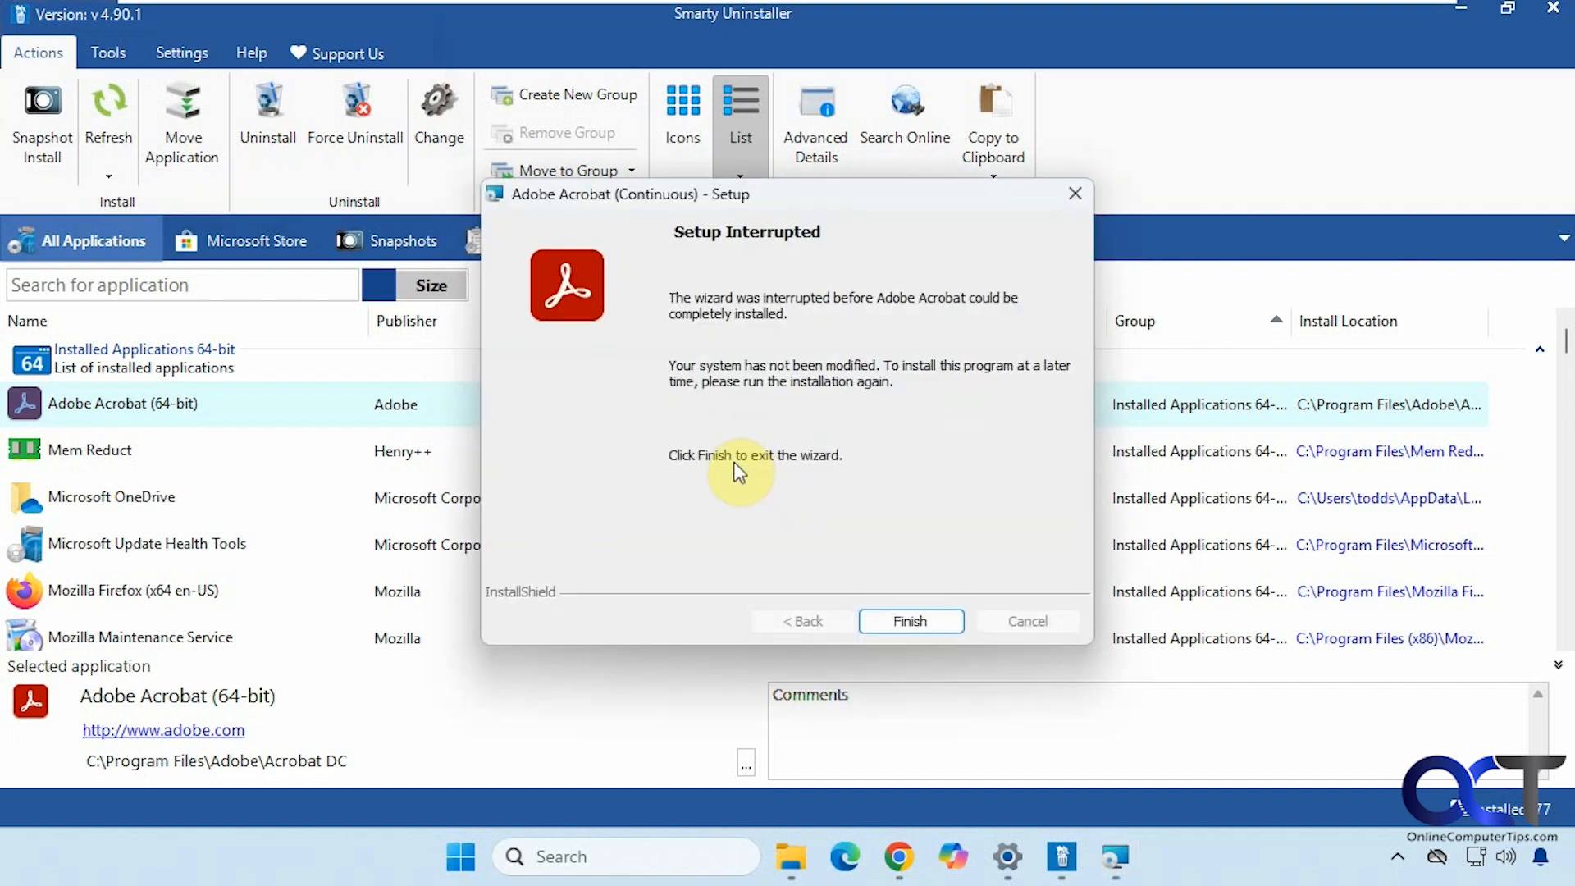
{"action": "left_click", "coordinate": [909, 621]}
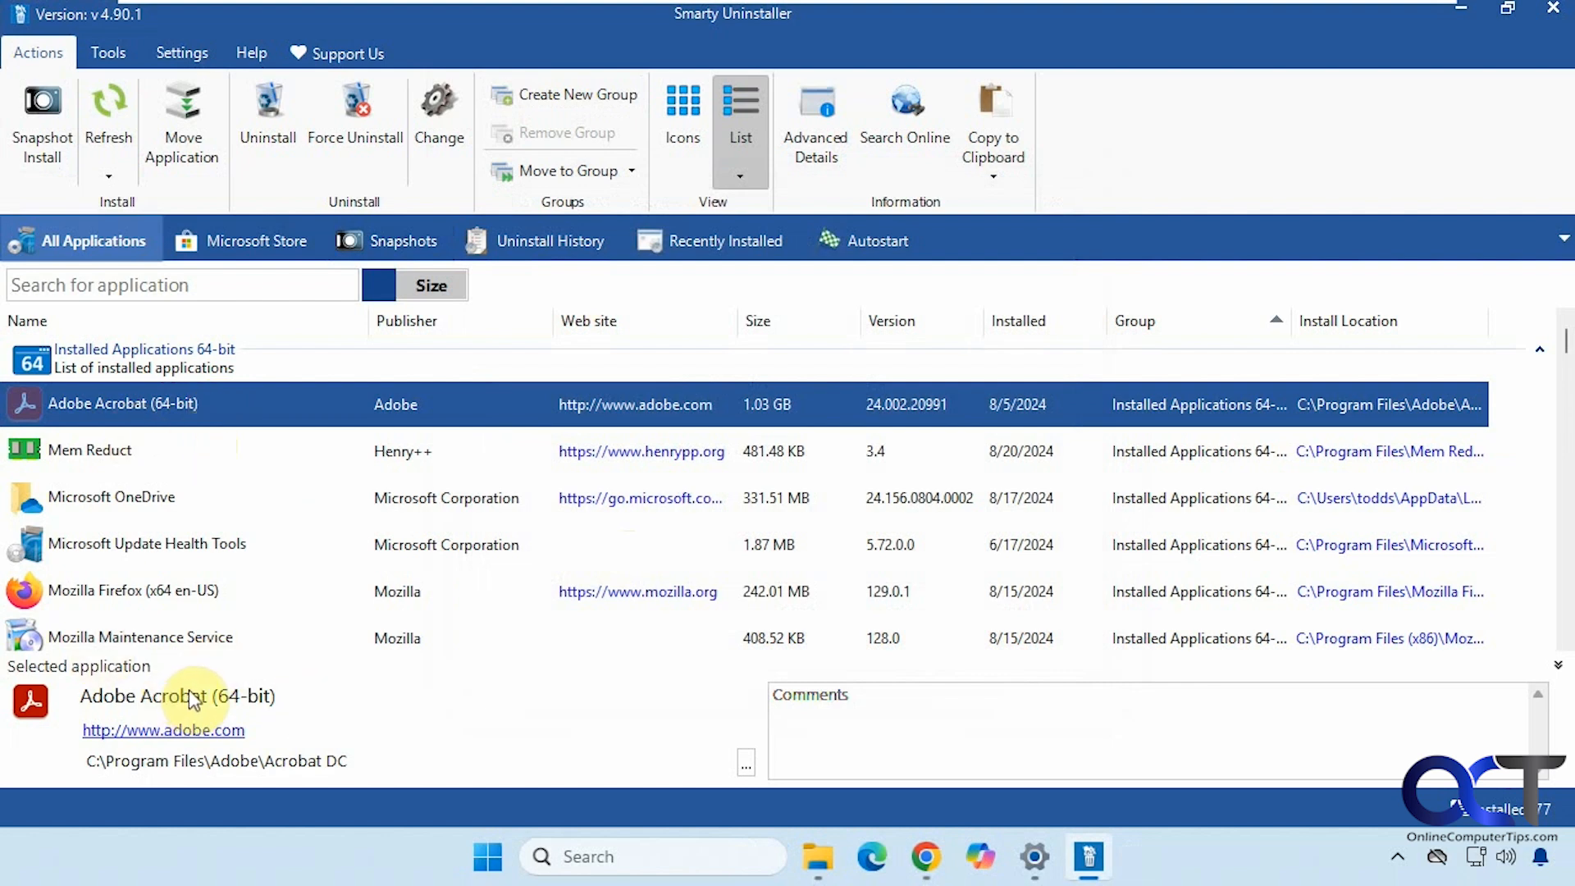
- Check which groups Adobe Acrobat (64-bit) can be moved to, and view its general advanced details
{"action": "left_click", "coordinate": [572, 172]}
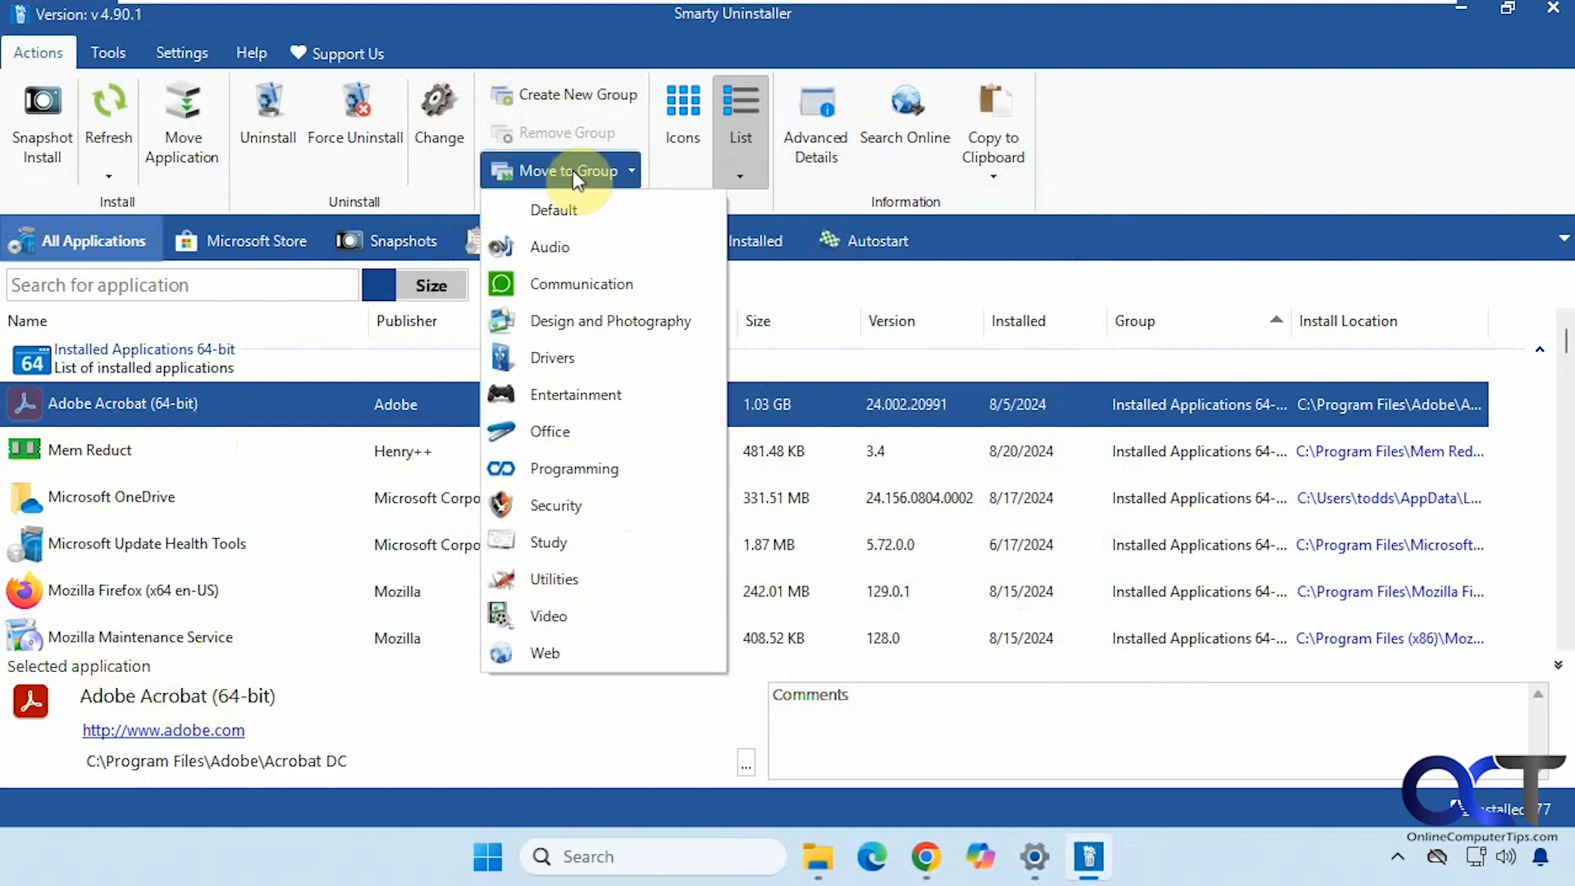
{"action": "left_click", "coordinate": [573, 170]}
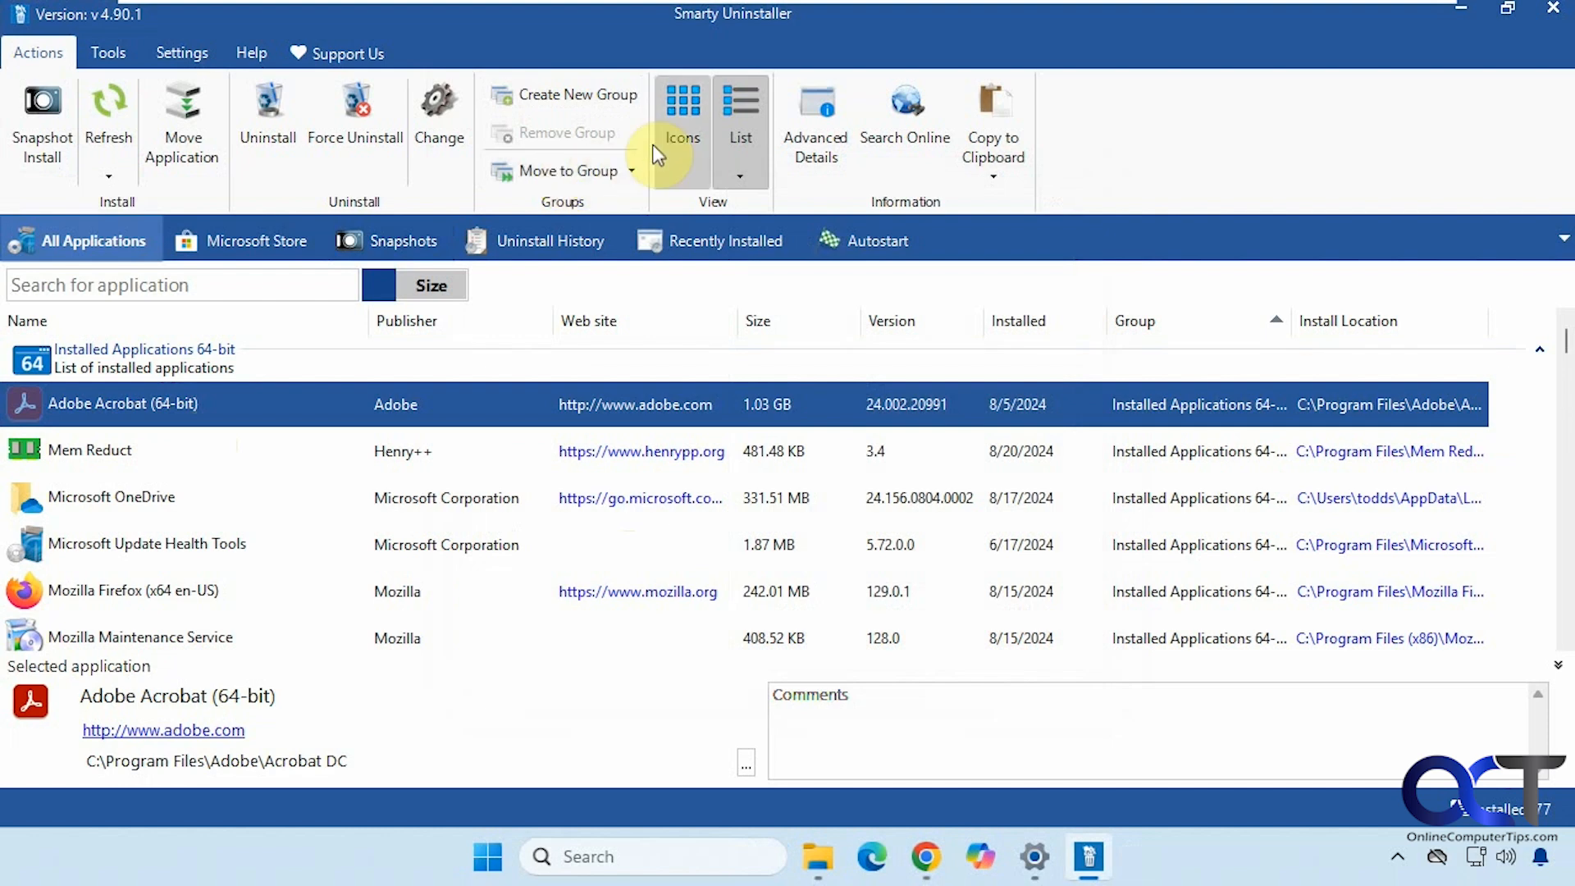
{"action": "left_click", "coordinate": [832, 121]}
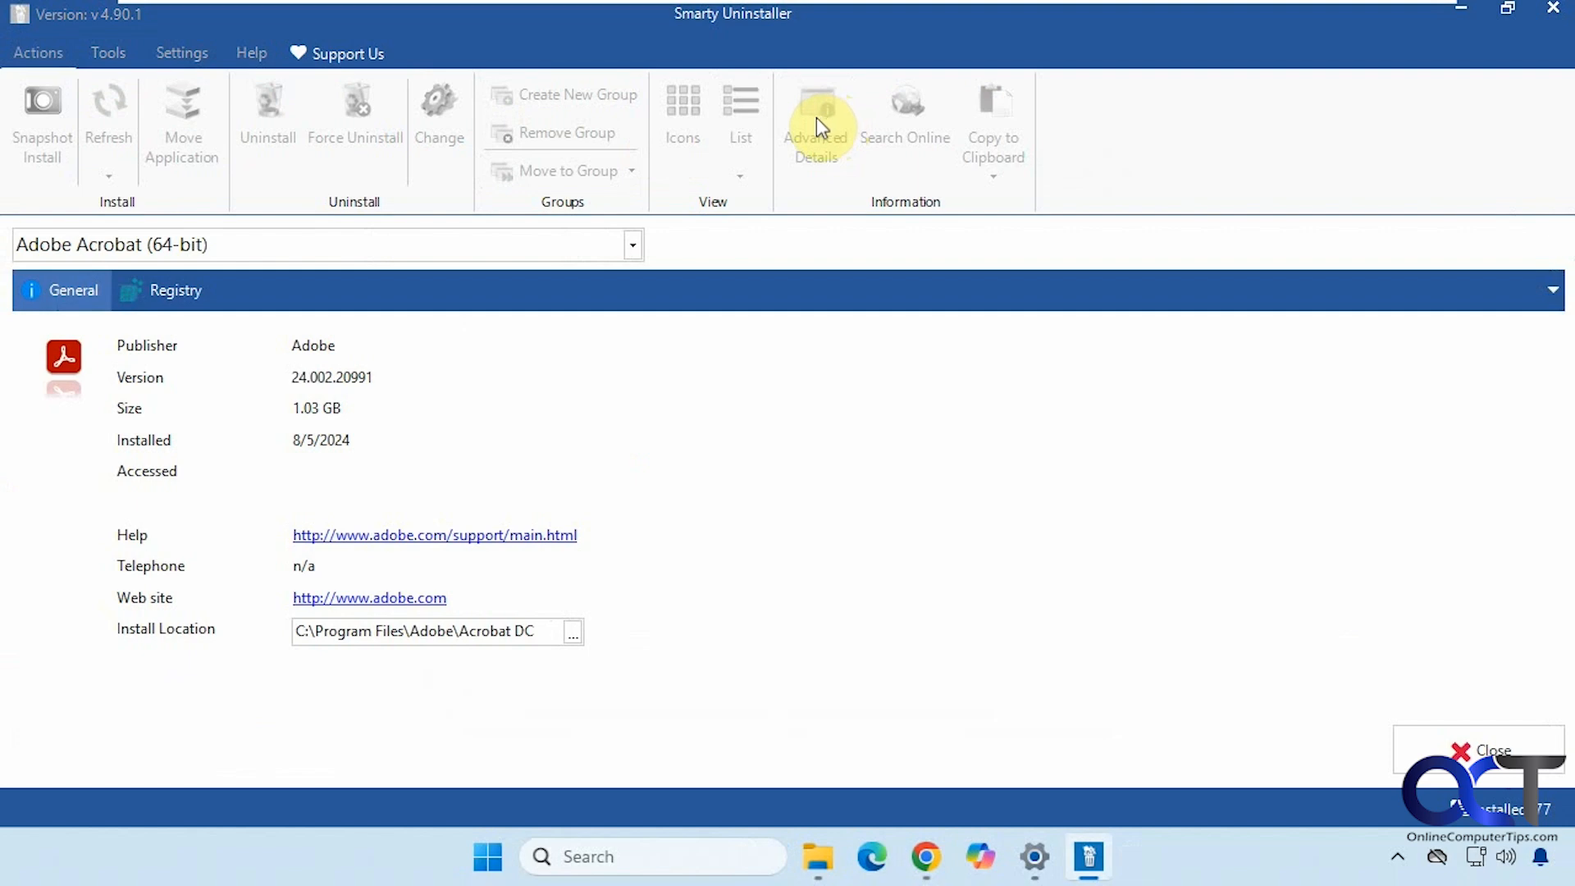
{"action": "left_click", "coordinate": [1491, 761]}
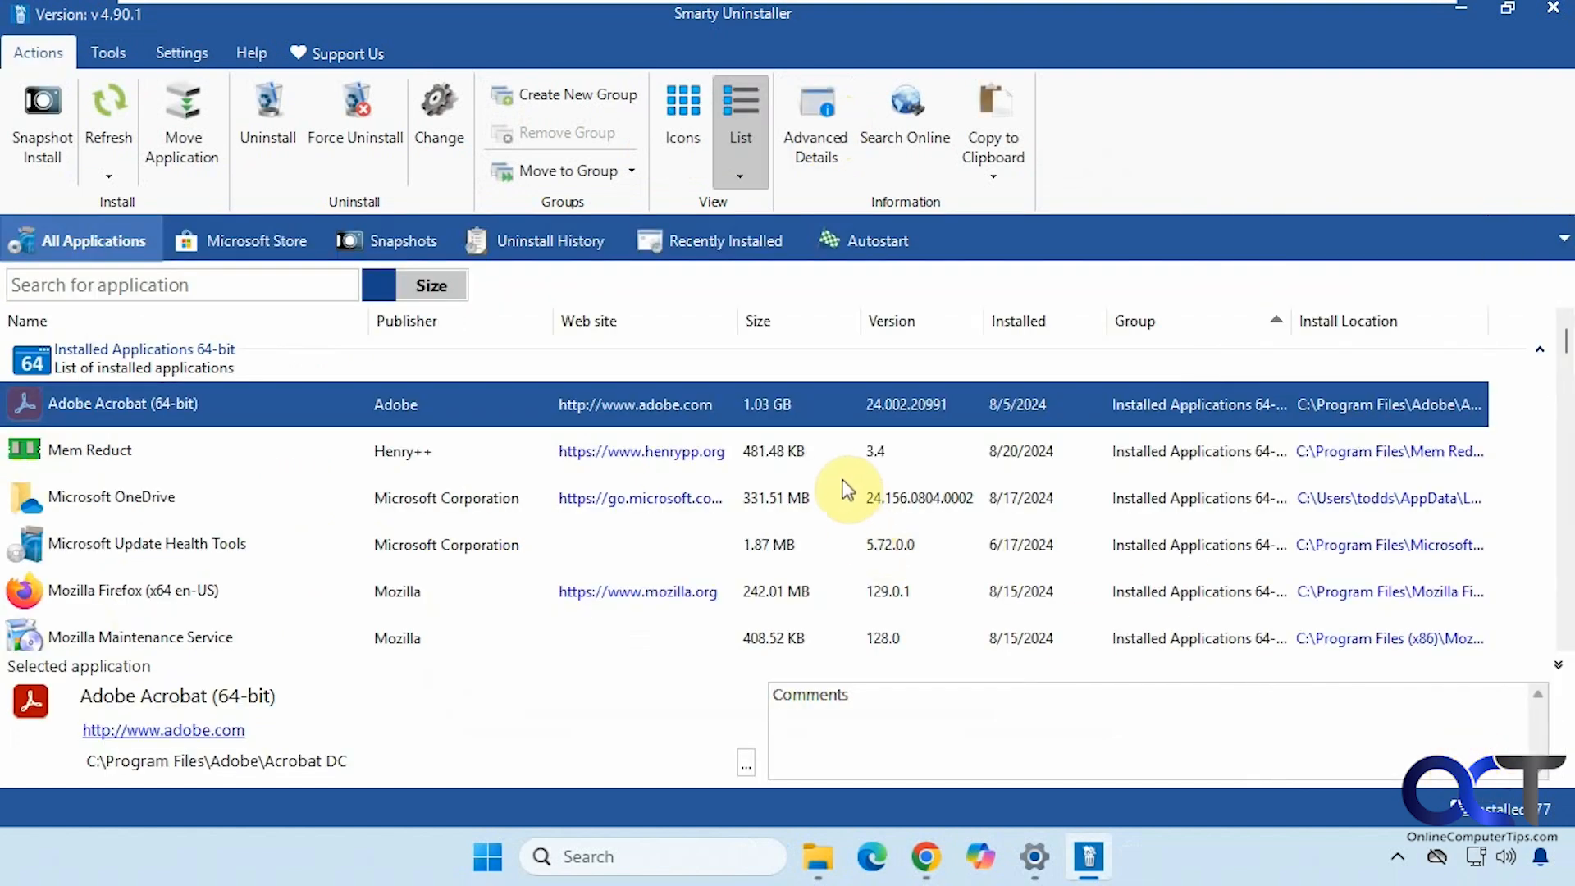
- Search online for Adobe Acrobat (64-bit), close the browser, and check which application details can be copied to the clipboard
{"action": "left_click", "coordinate": [884, 115]}
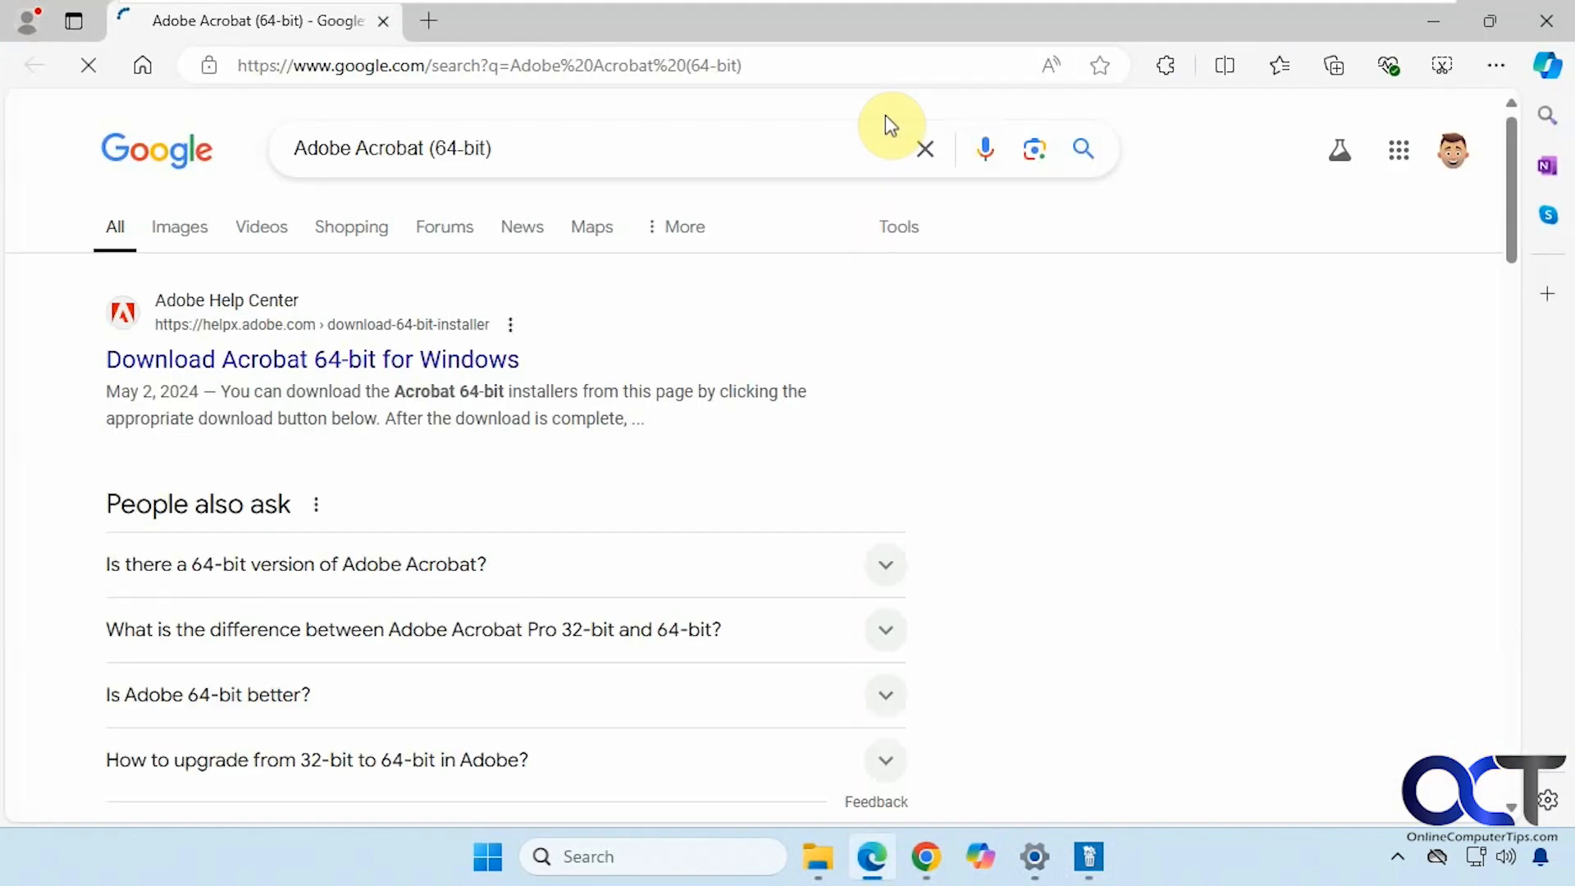
{"action": "left_click", "coordinate": [1547, 20]}
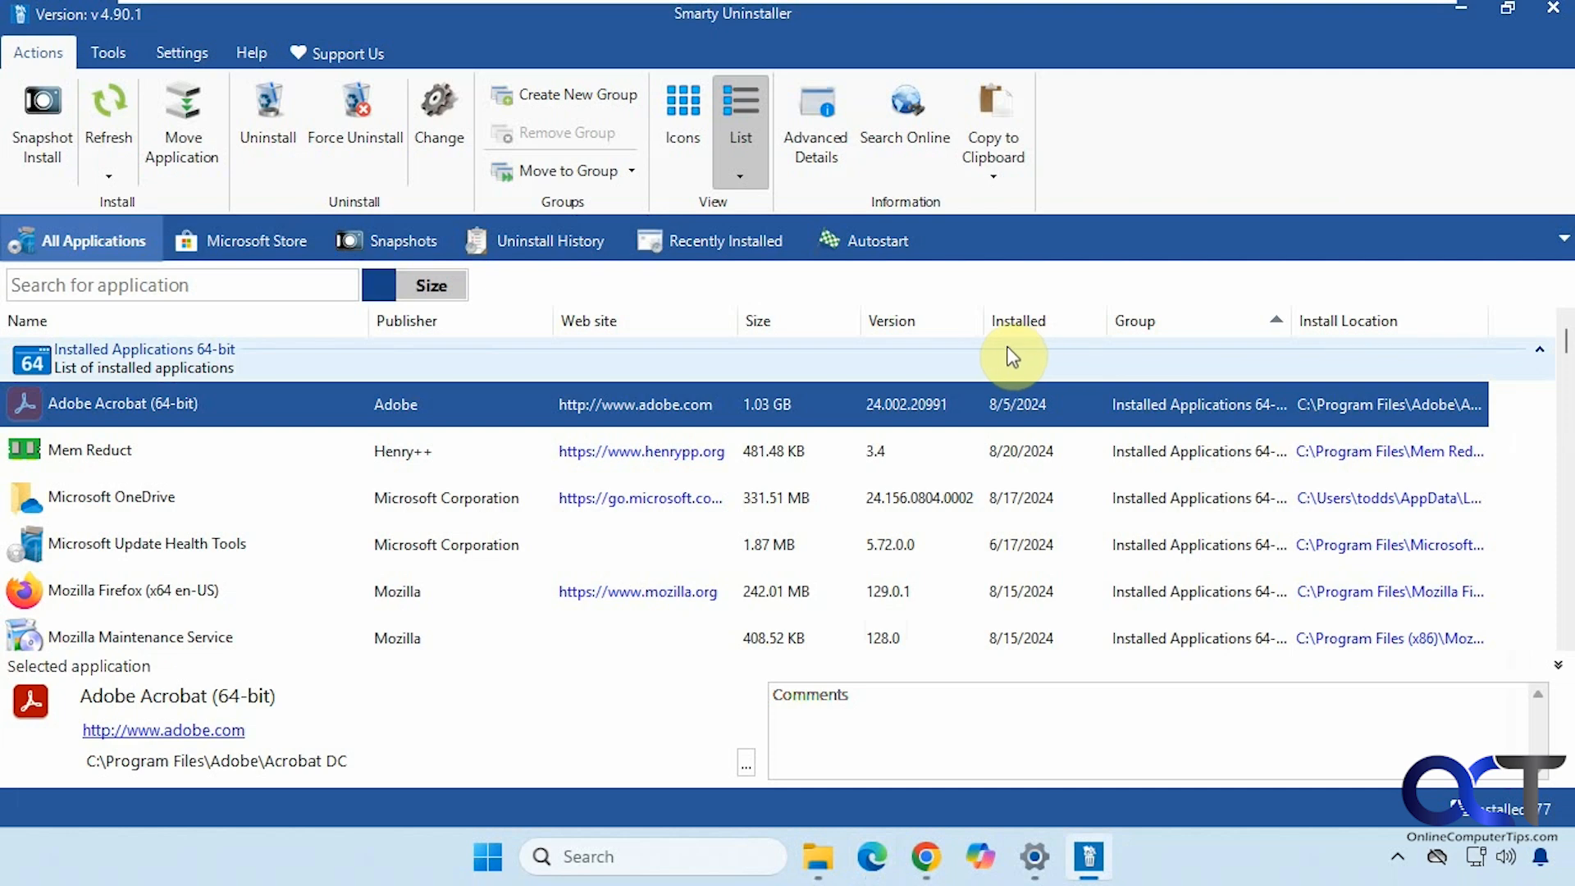
{"action": "left_click", "coordinate": [995, 167]}
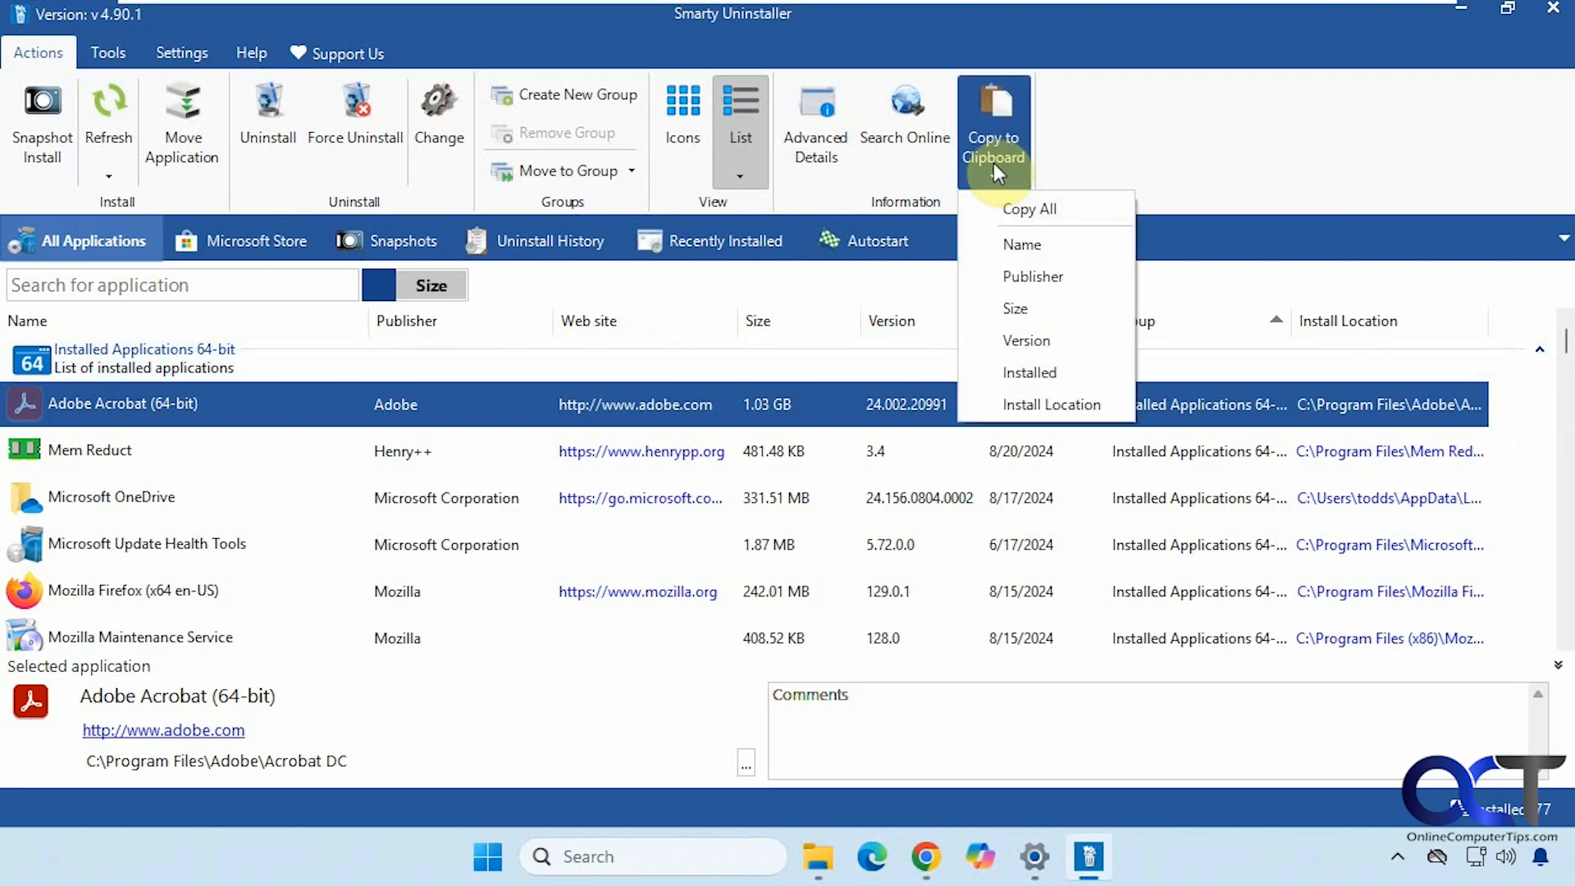
{"action": "left_click", "coordinate": [1125, 148]}
- View the Change Icon options for Adobe Acrobat (64-bit), and cancel without picking another icon
{"action": "left_click", "coordinate": [116, 52]}
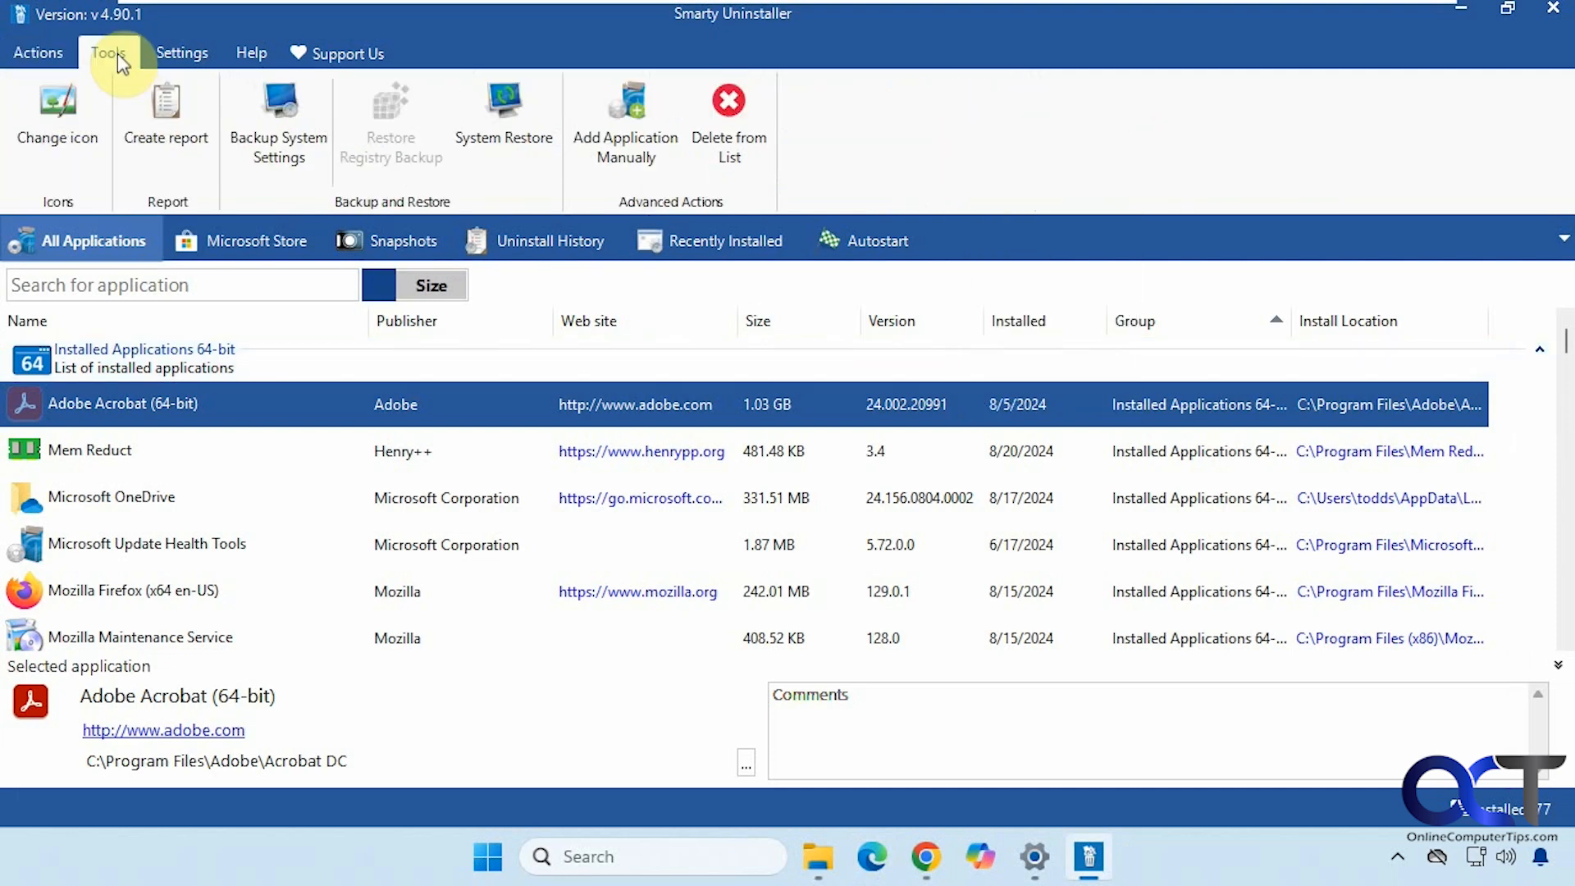
{"action": "left_click", "coordinate": [74, 141]}
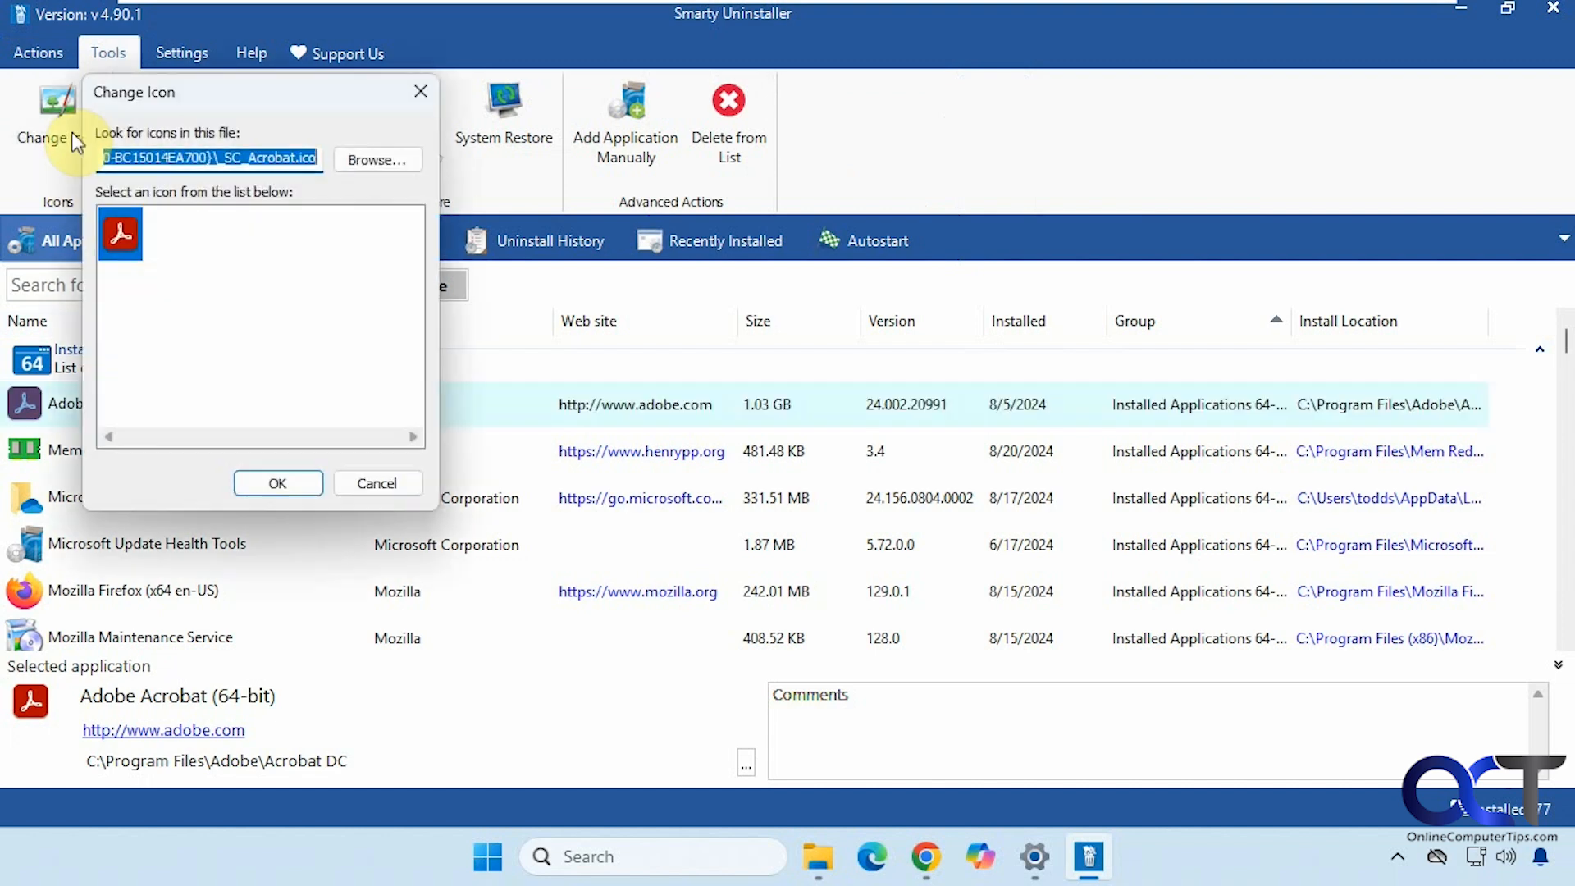
{"action": "left_click", "coordinate": [371, 485]}
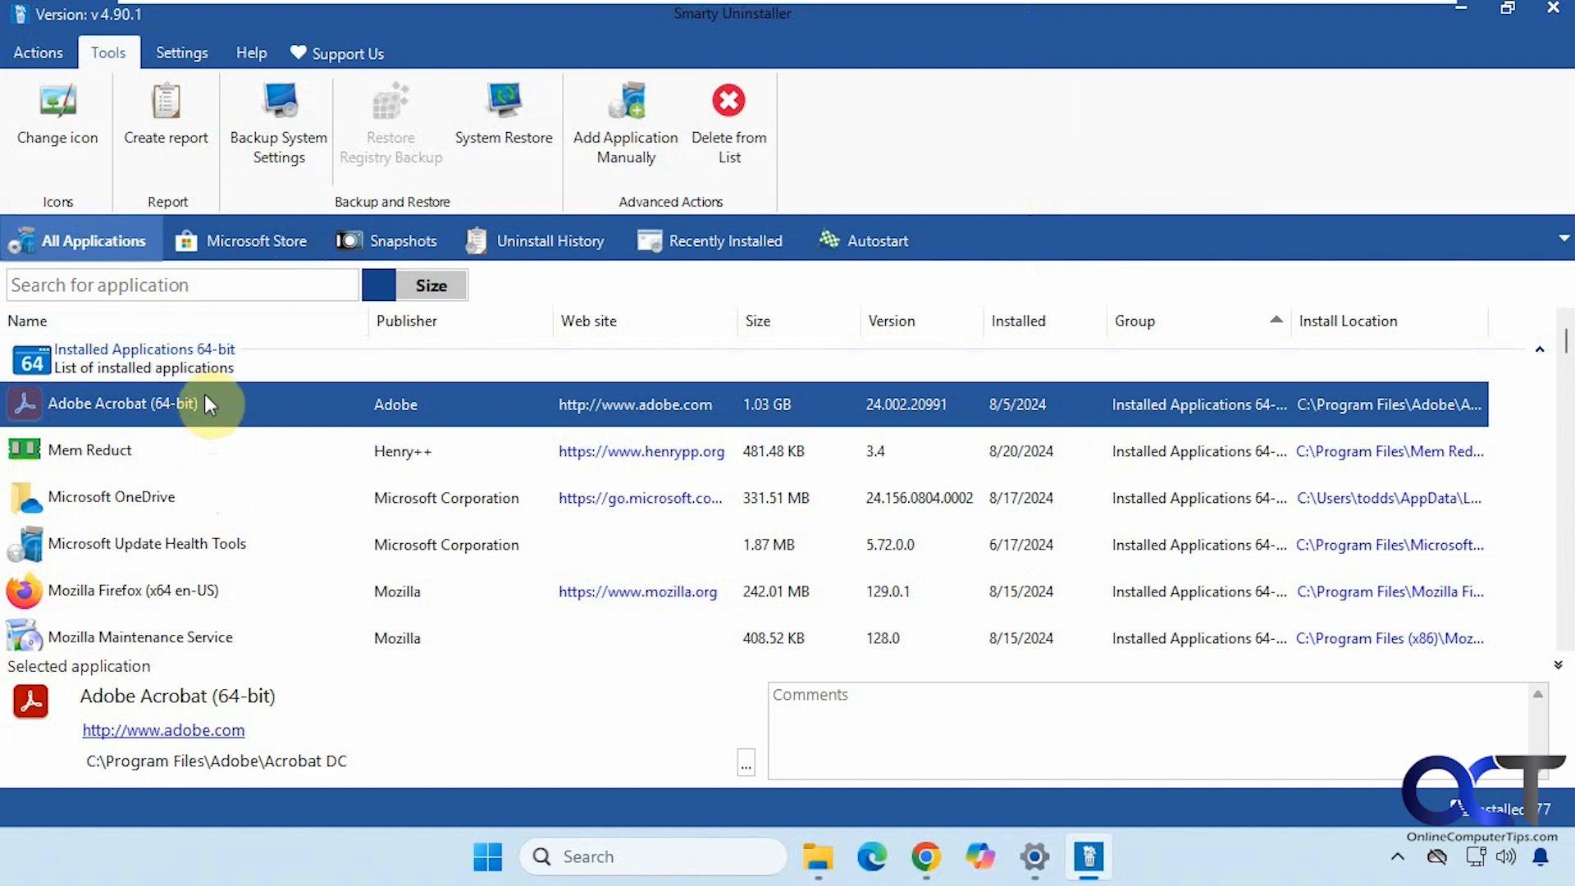
- View the options for creating a system restore point and for adding an application manually, cancelling both
{"action": "left_click", "coordinate": [282, 155]}
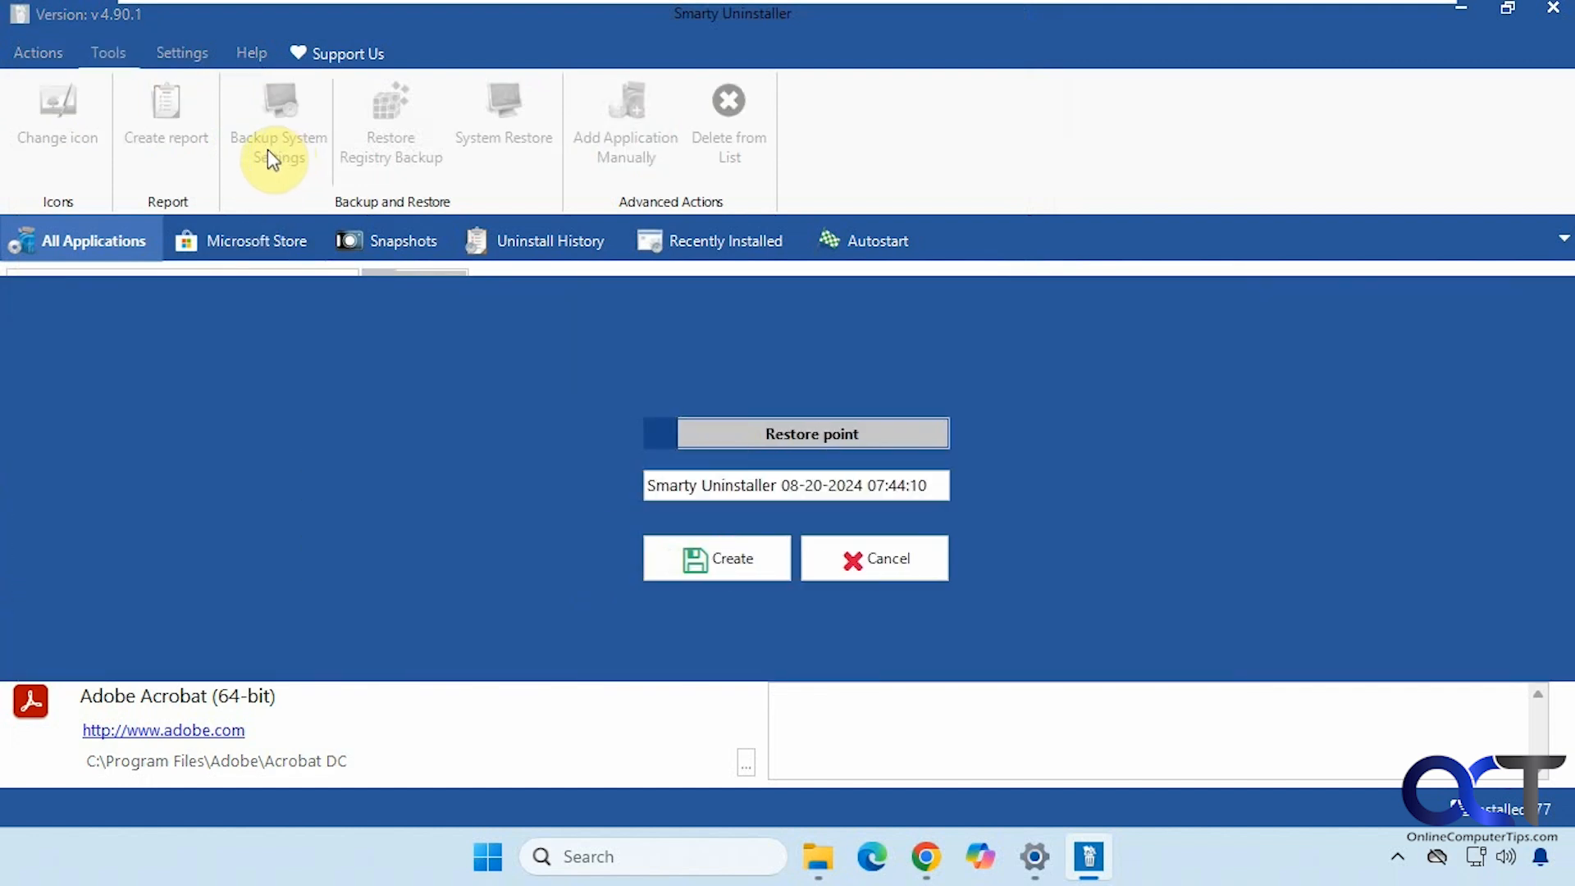
{"action": "left_click", "coordinate": [876, 565]}
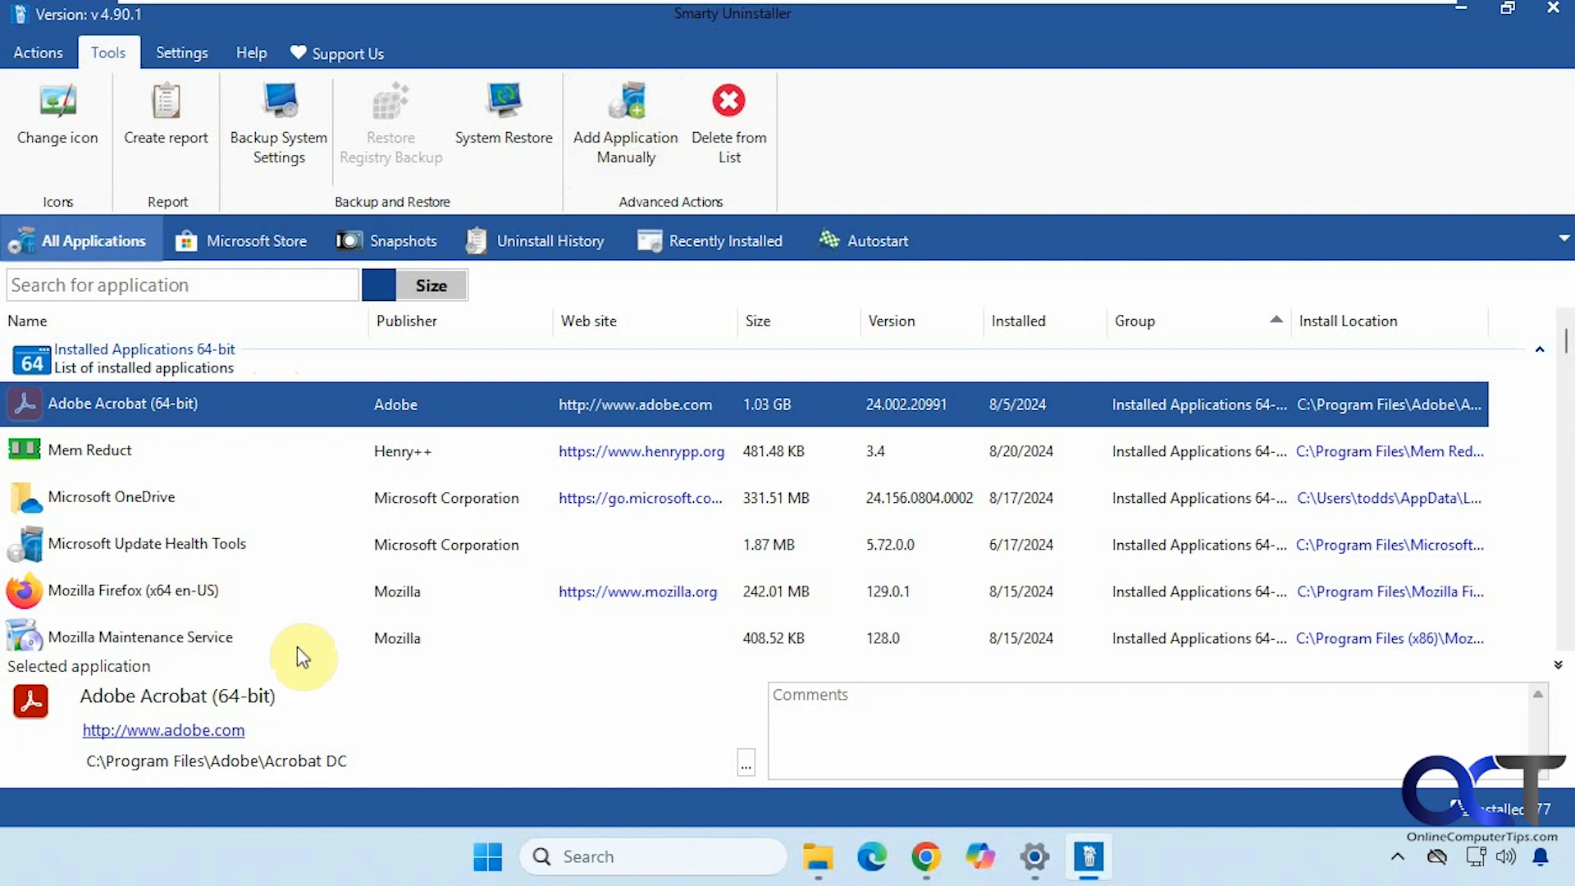
{"action": "left_click", "coordinate": [640, 127]}
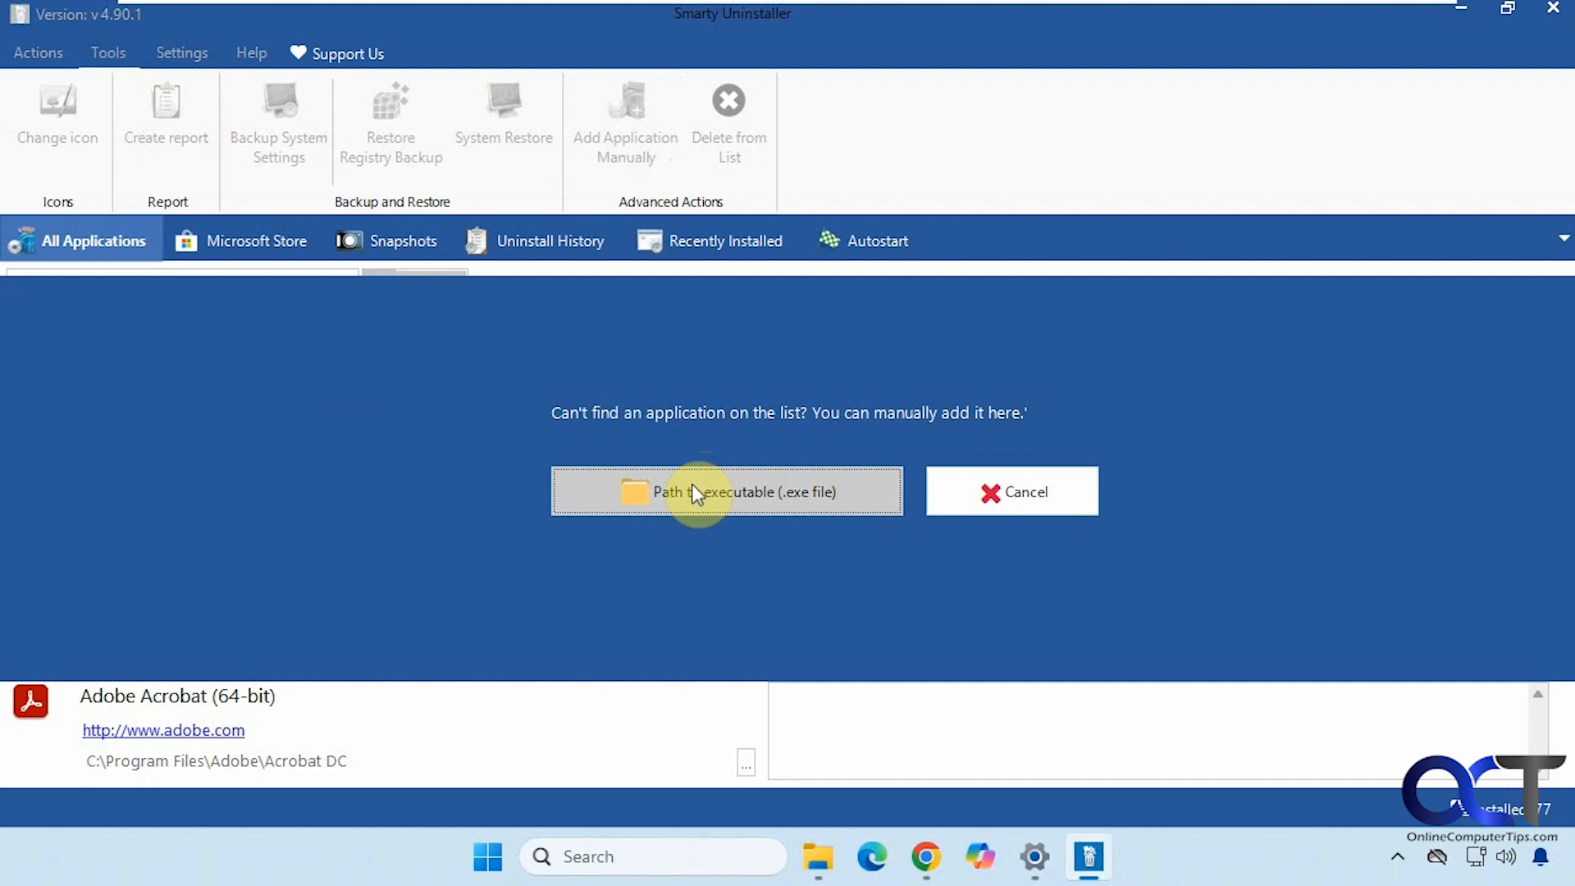
{"action": "left_click", "coordinate": [999, 491]}
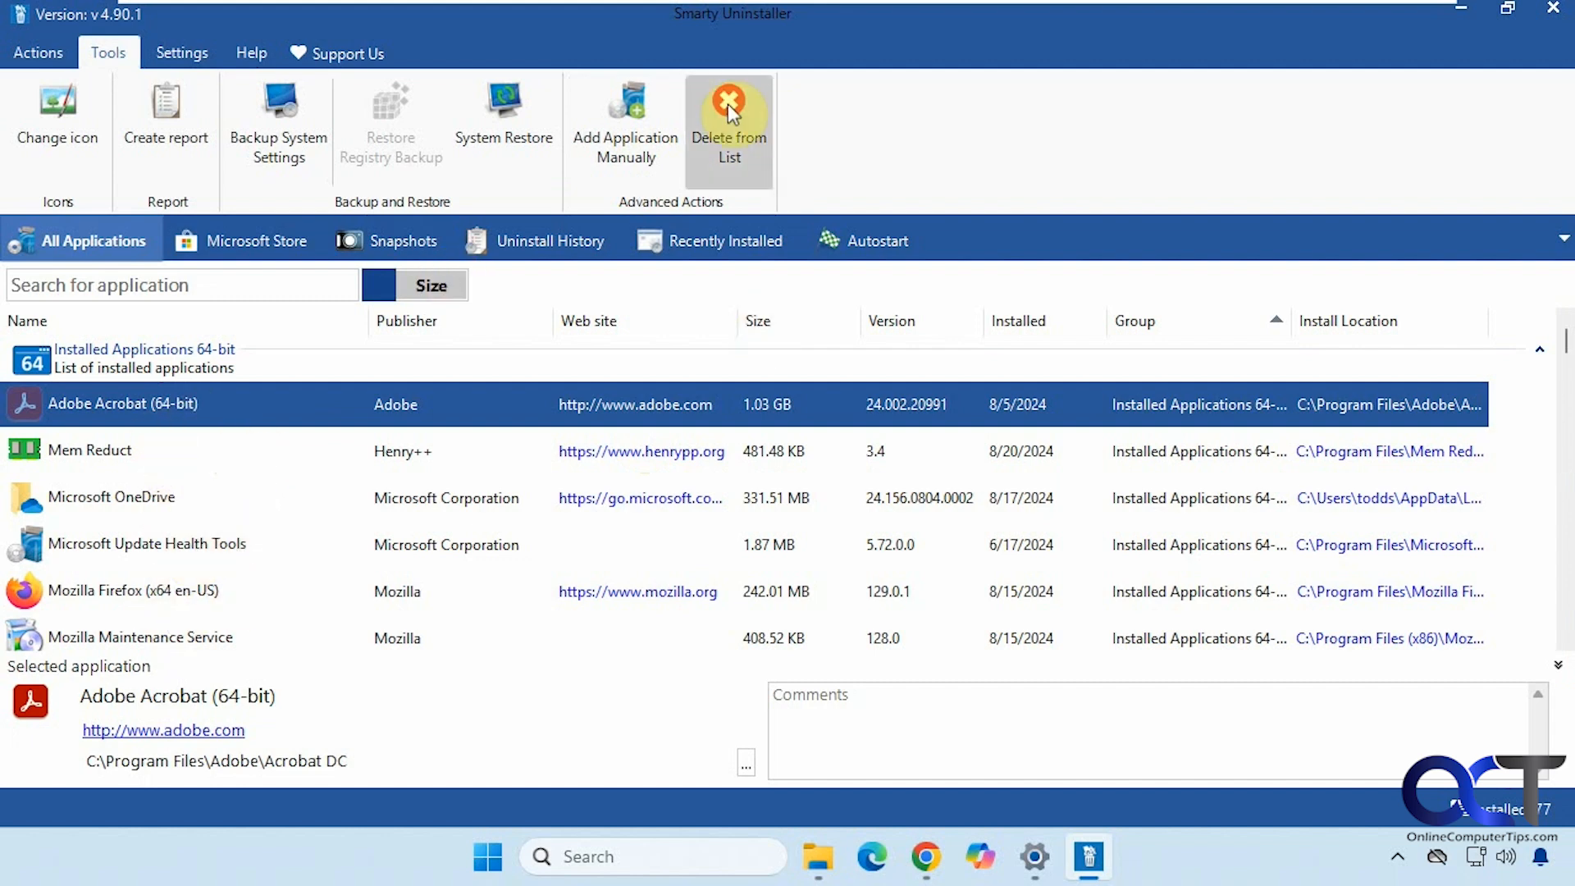
- View the registry keys excluded from application analysis and the double-click action options in the settings, changing nothing
{"action": "left_click", "coordinate": [181, 57]}
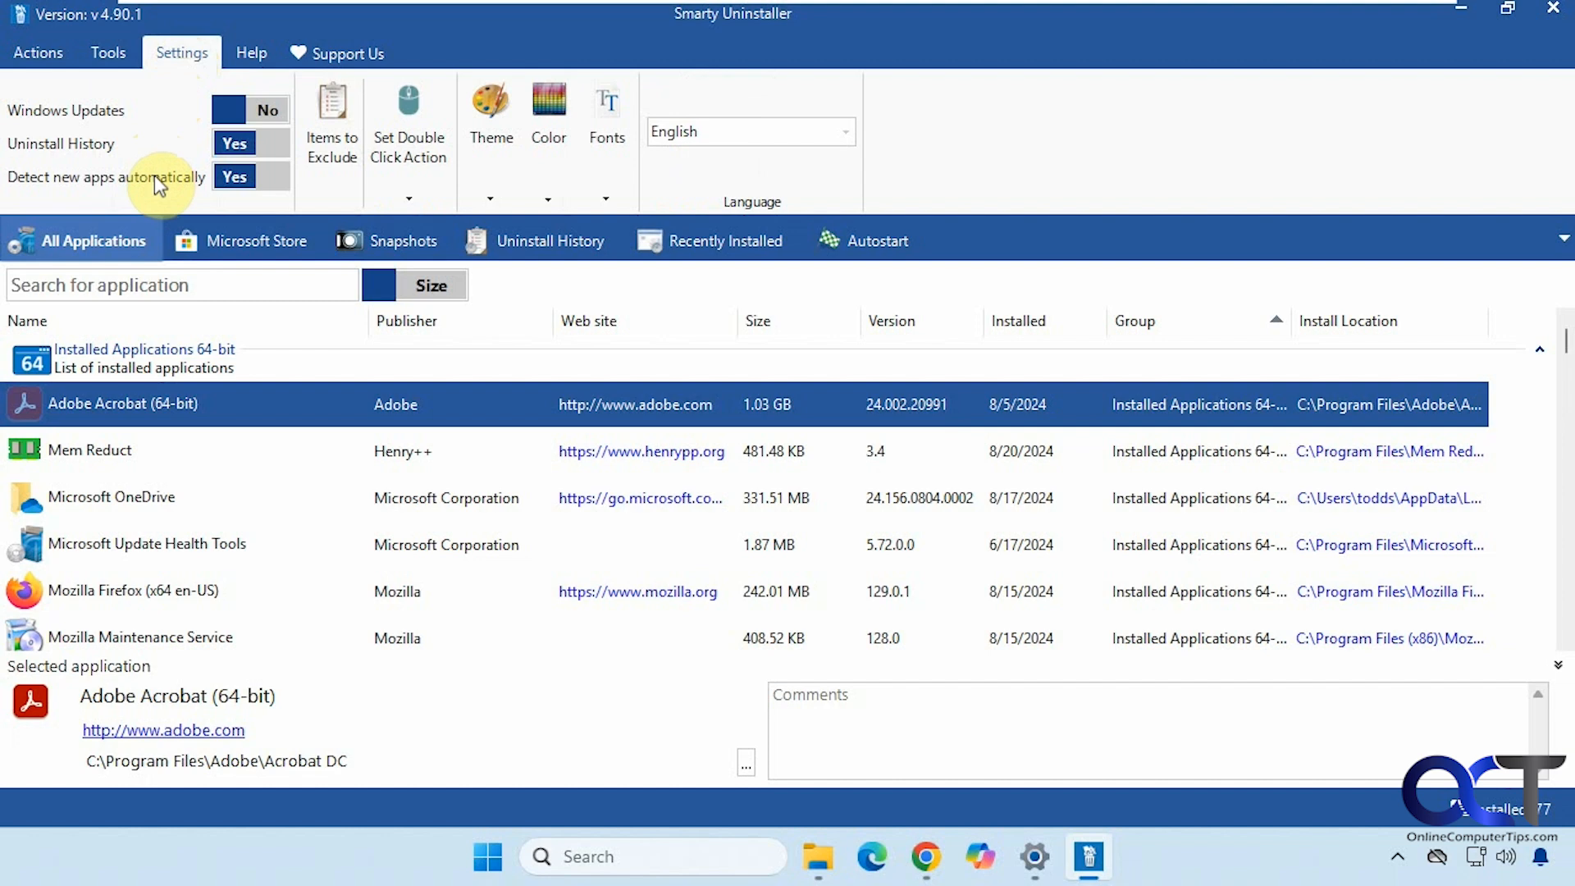
{"action": "left_click", "coordinate": [343, 122]}
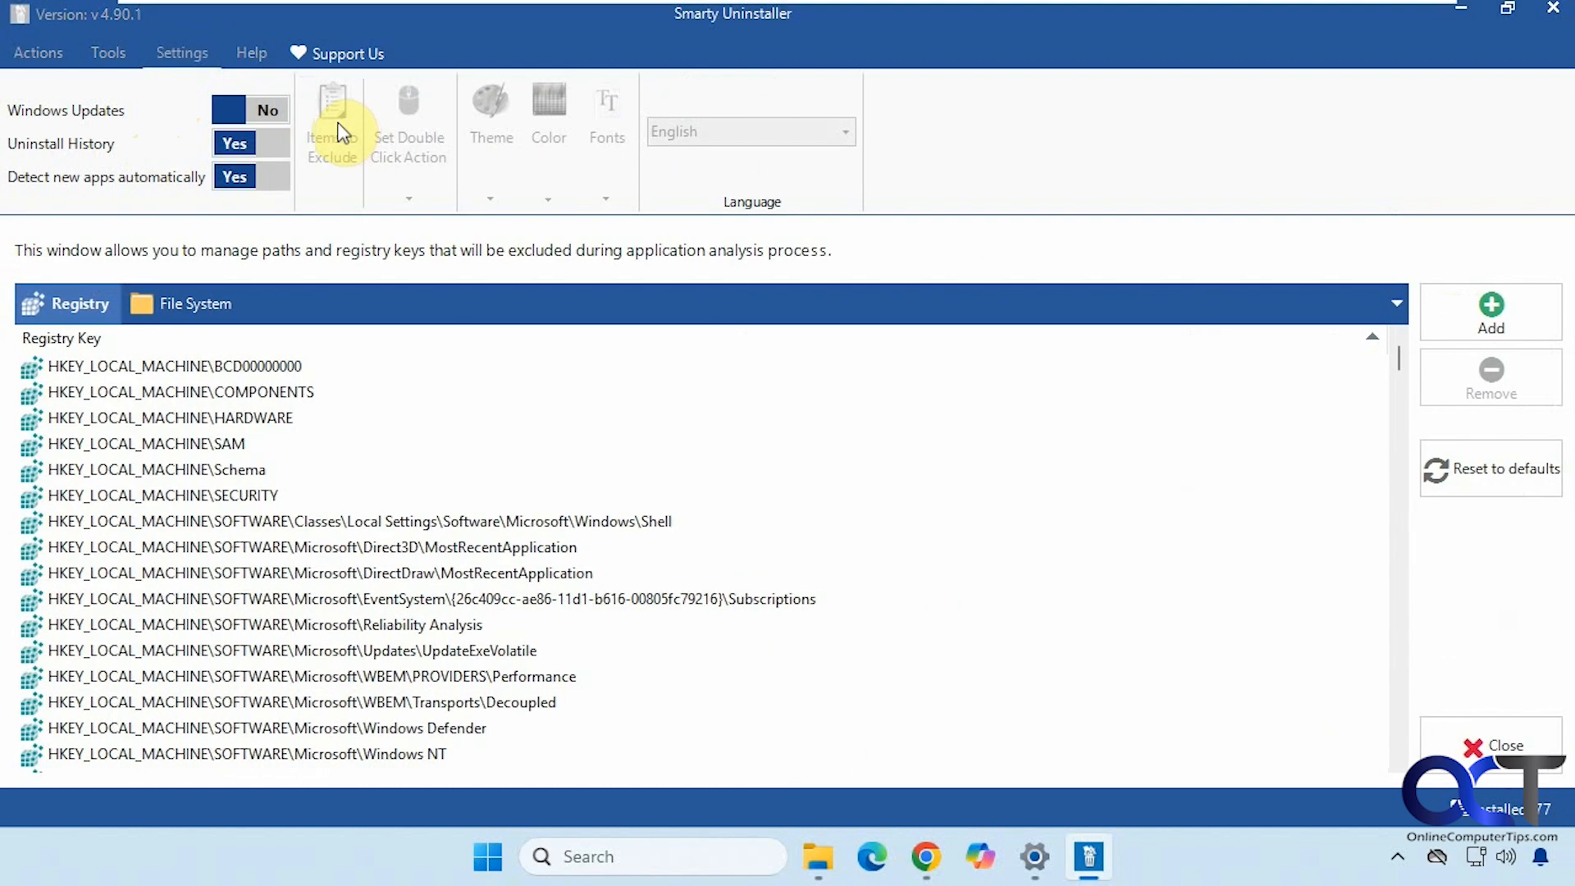
{"action": "left_click", "coordinate": [1491, 745]}
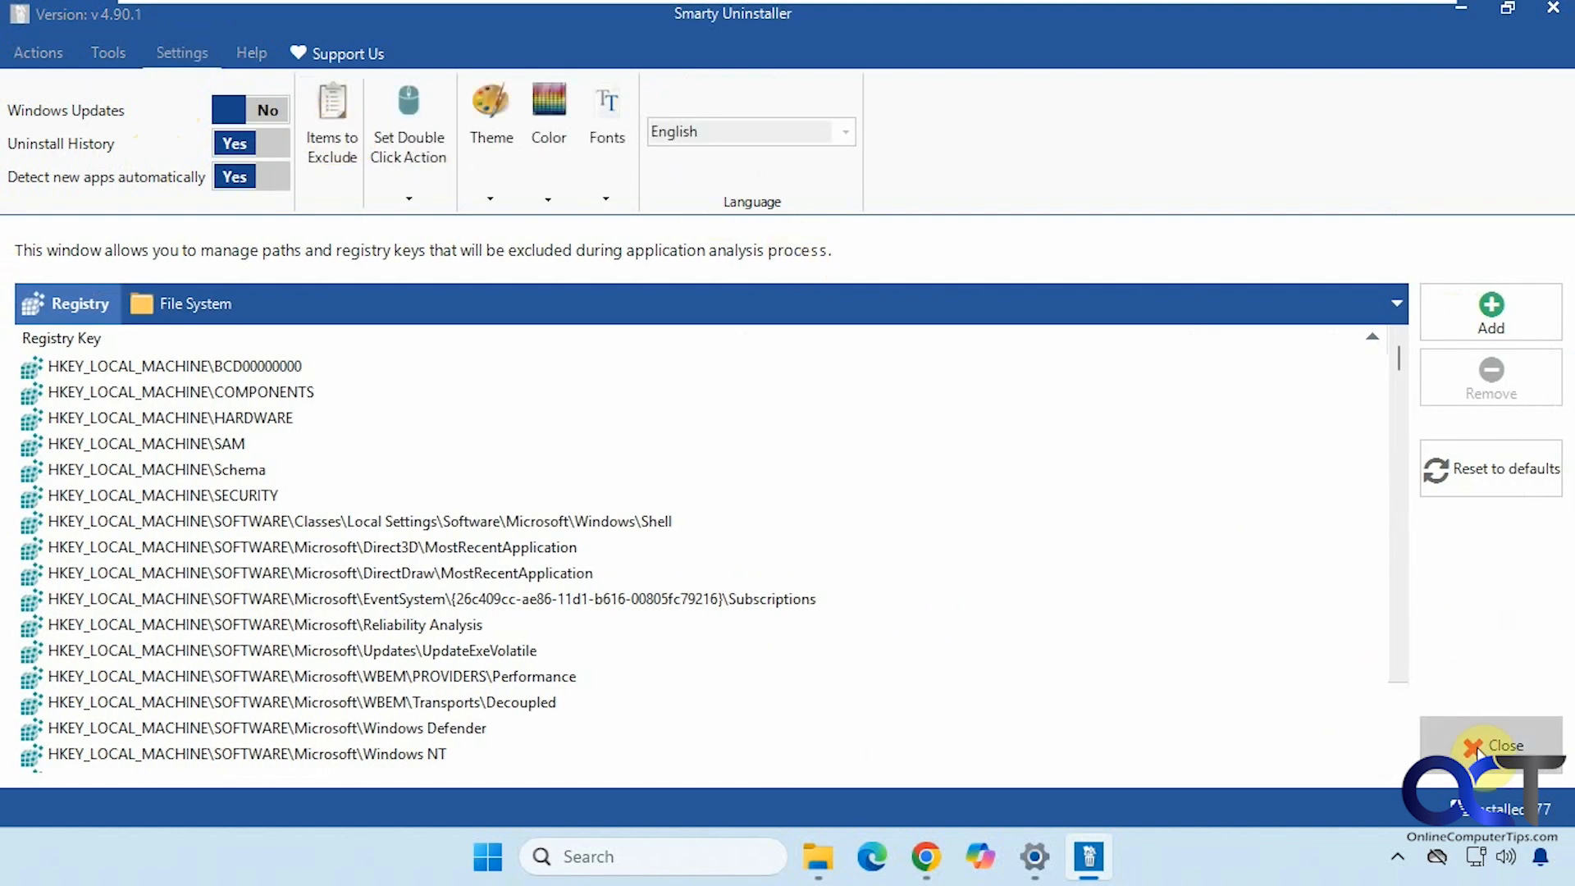
{"action": "left_click", "coordinate": [409, 189]}
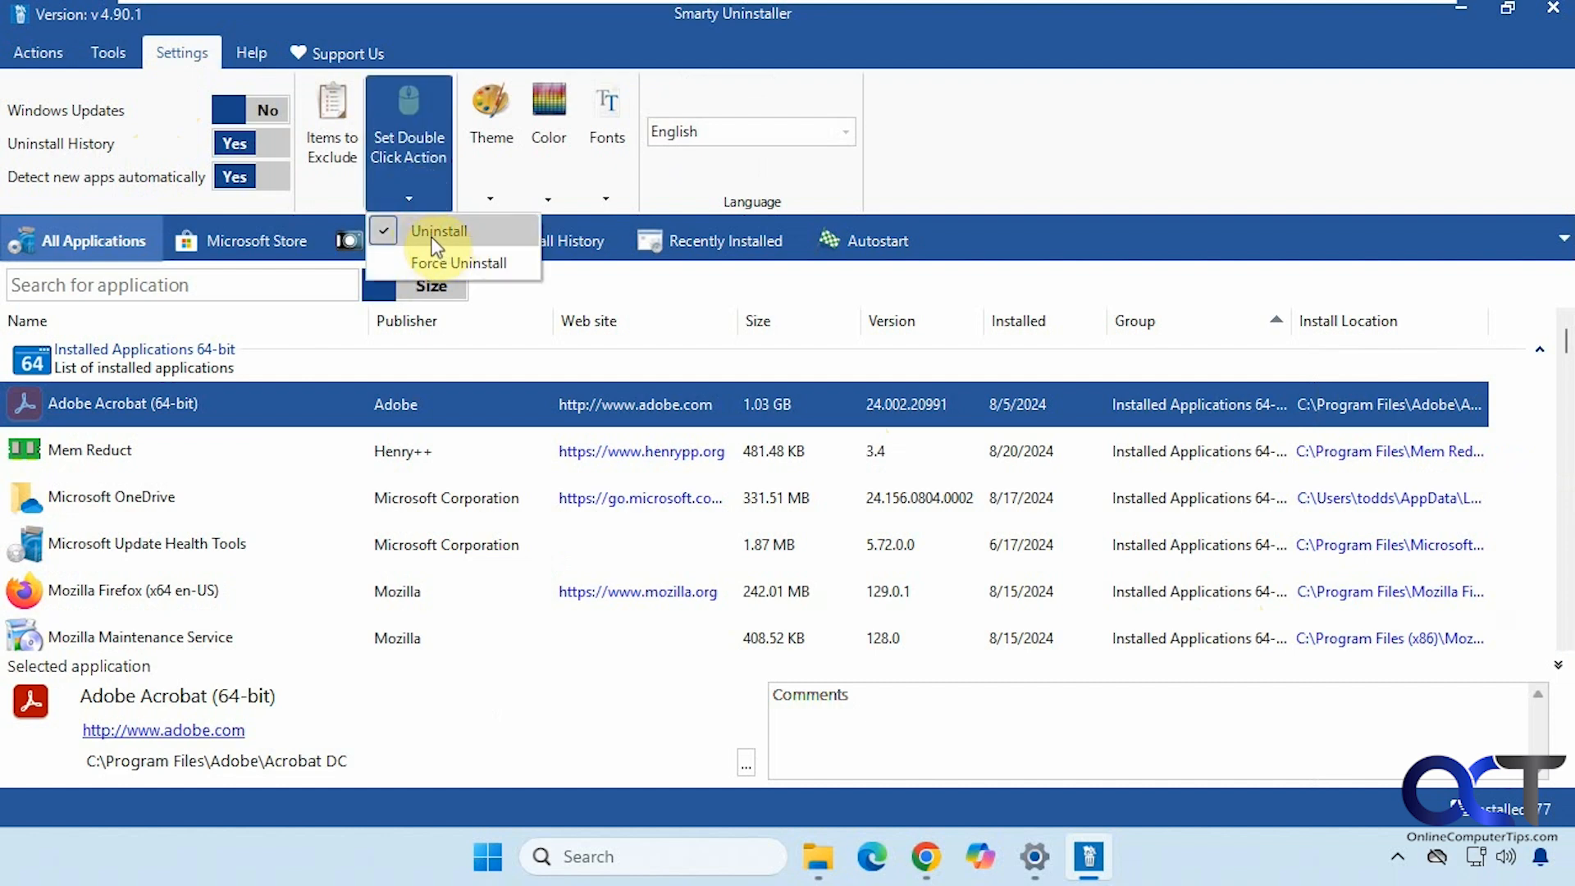
{"action": "left_click", "coordinate": [1114, 144]}
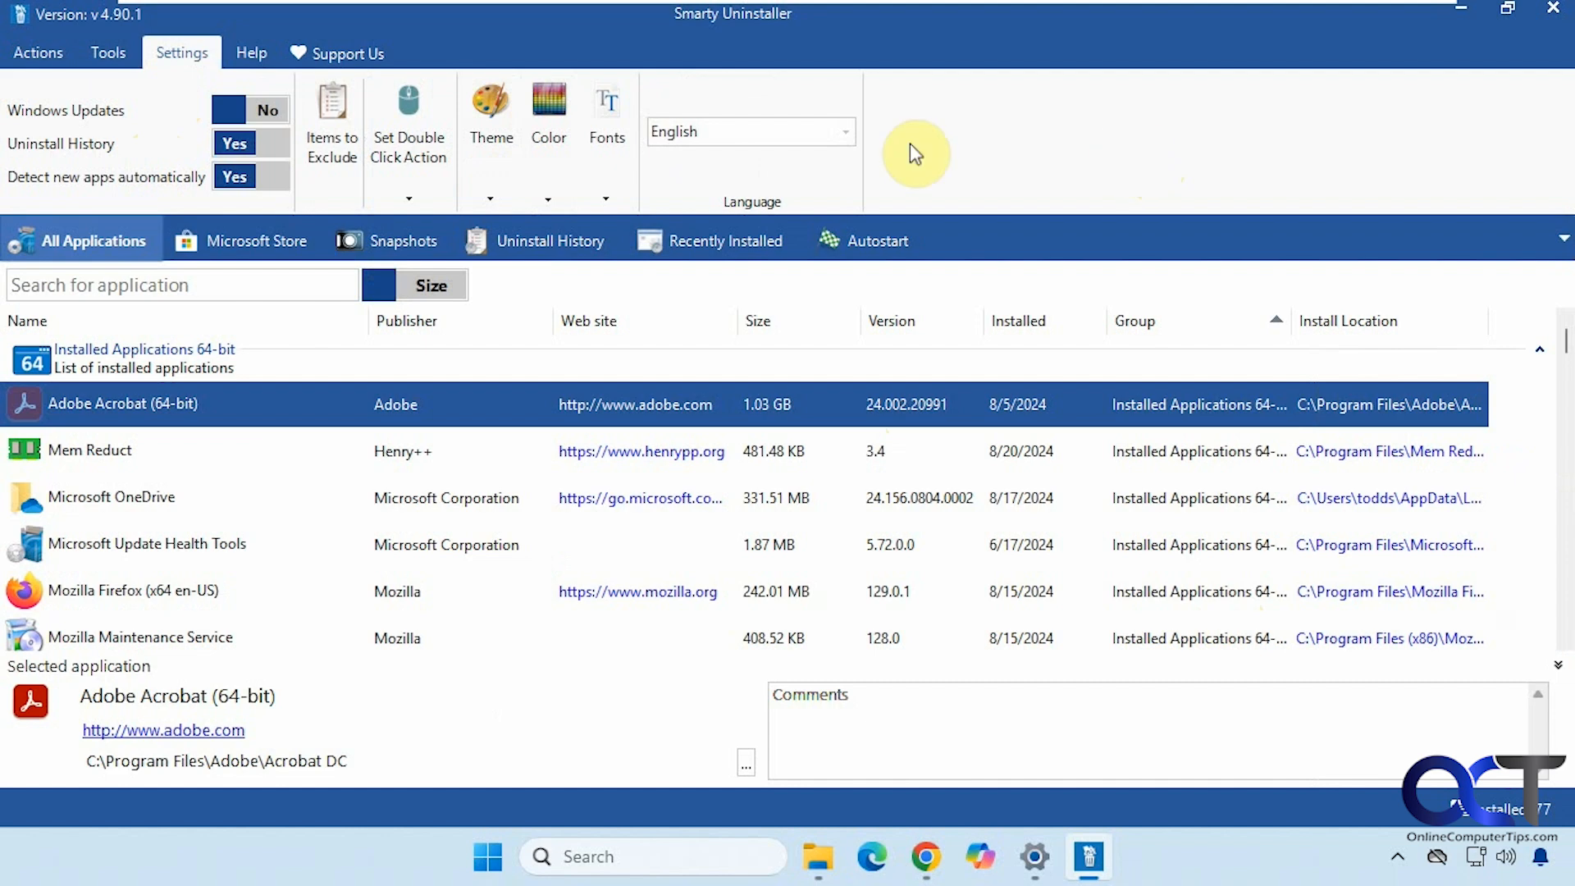
- Sort the application list by installation date, newest first
{"action": "left_click", "coordinate": [45, 51]}
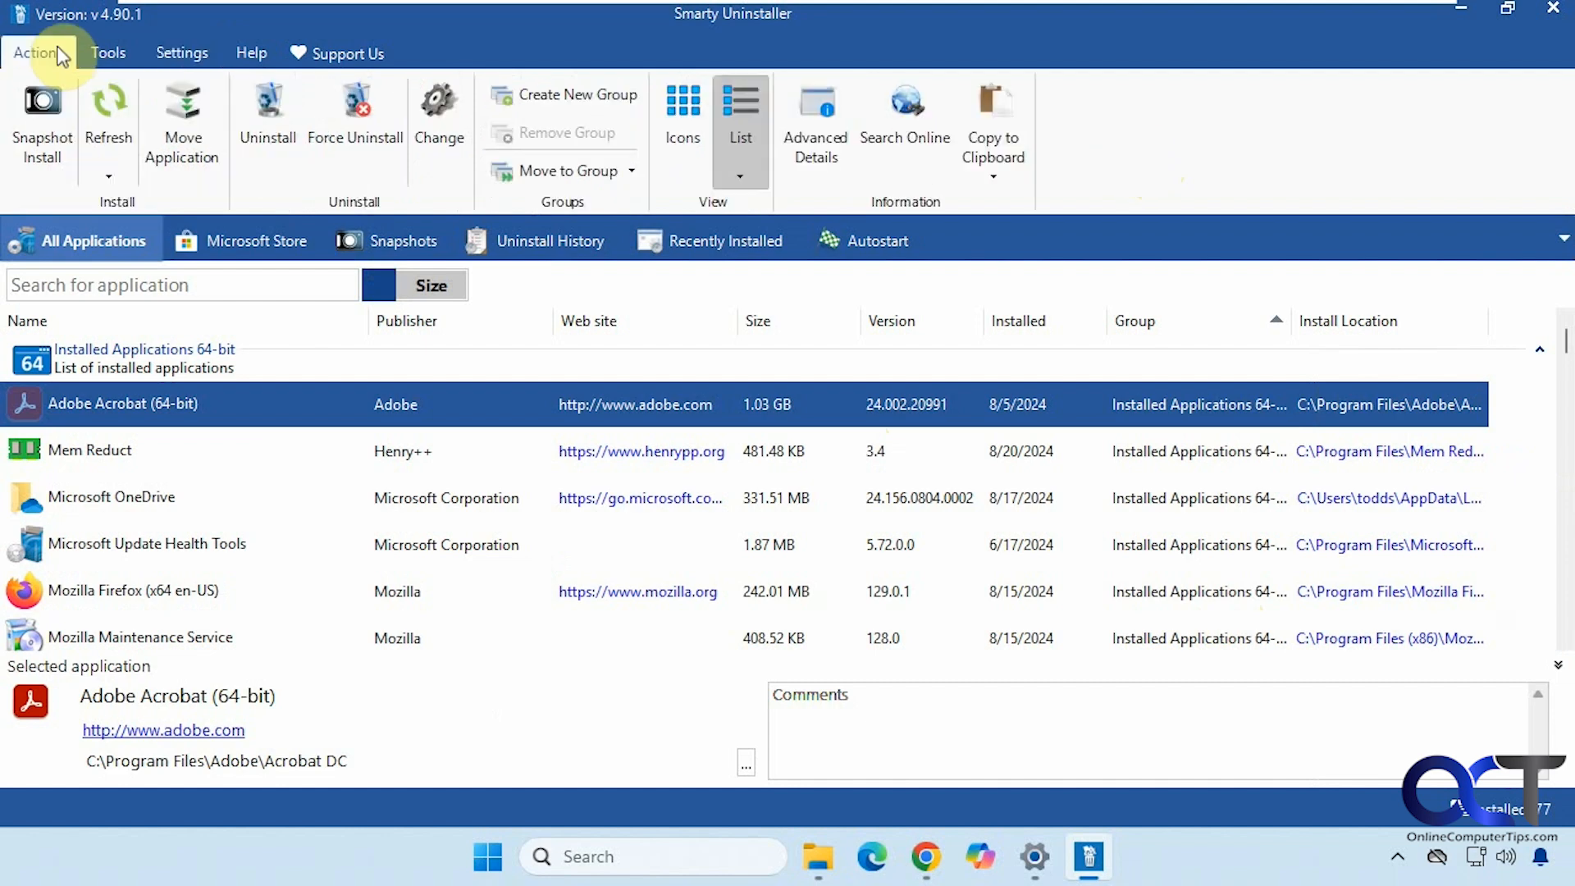
{"action": "left_click", "coordinate": [1031, 328]}
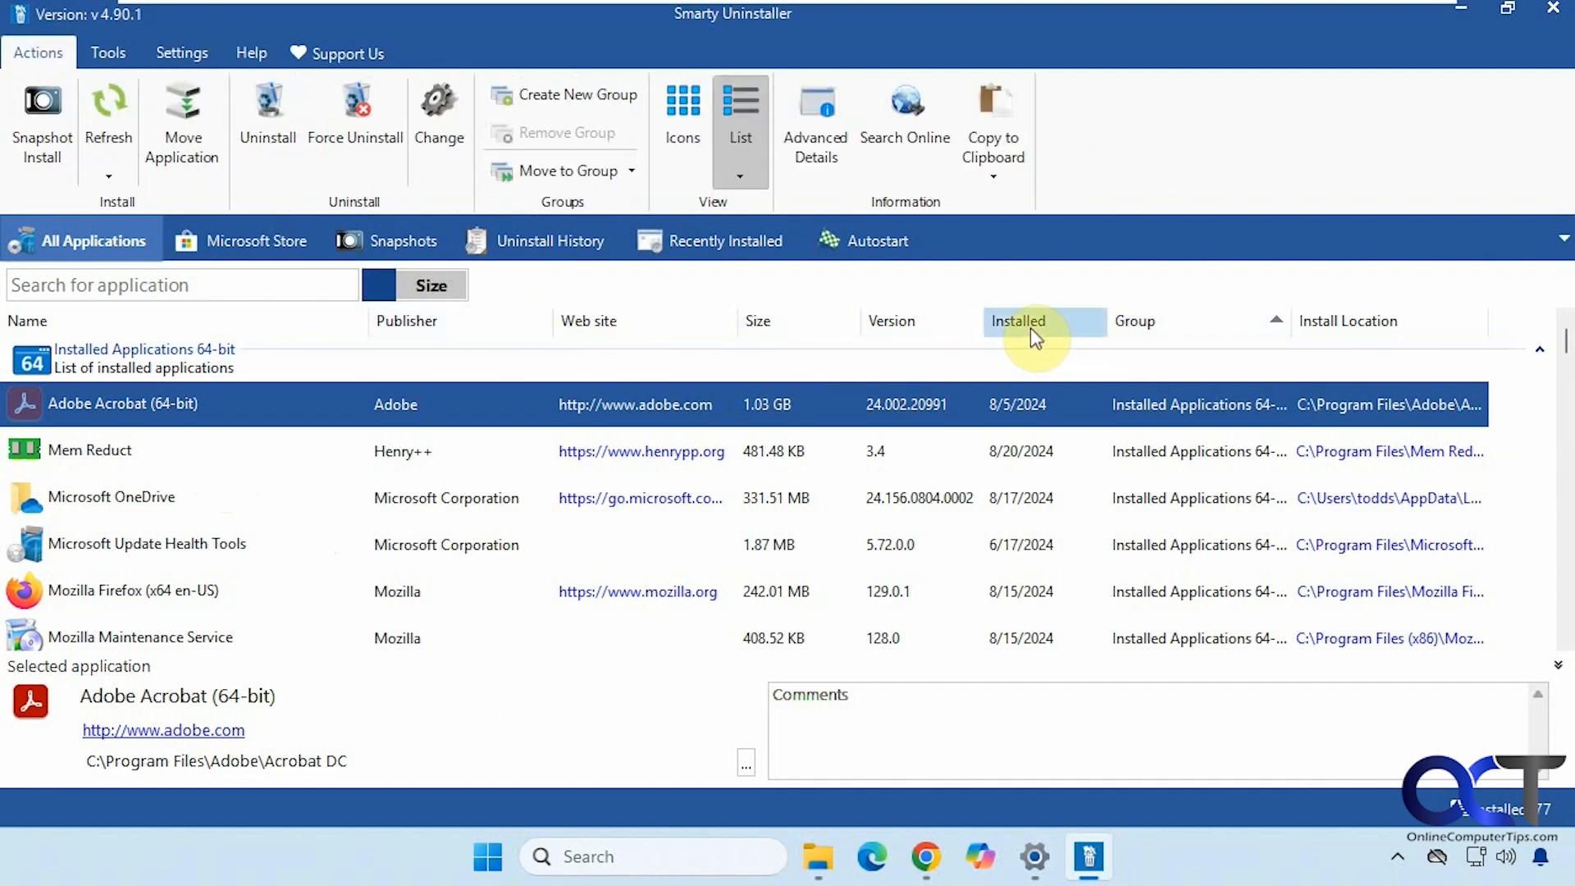
{"action": "left_click", "coordinate": [1030, 327]}
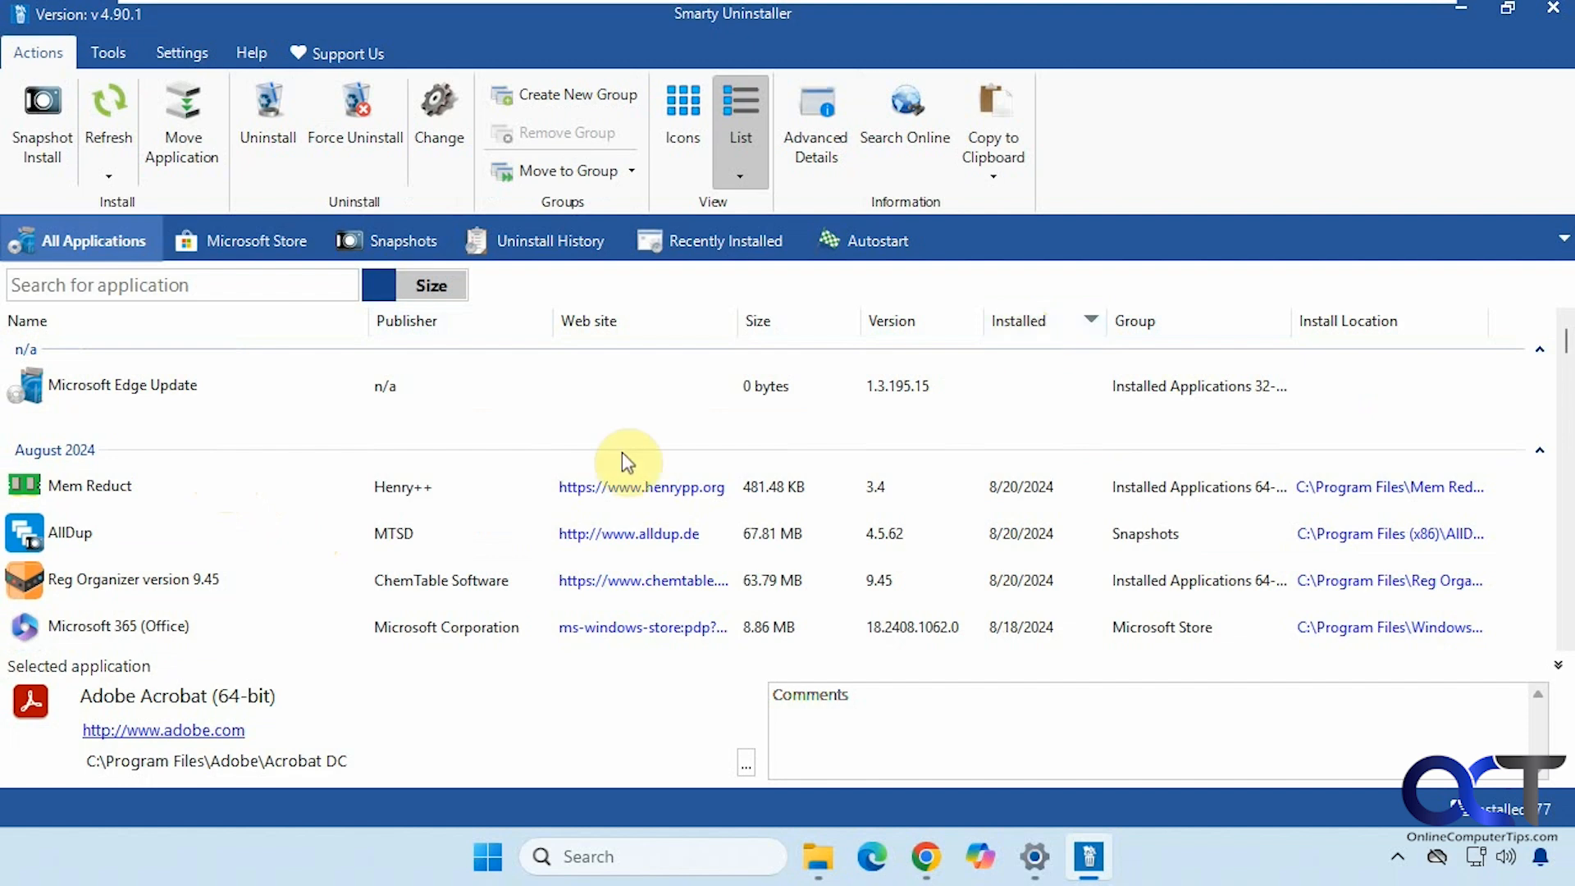
- Uninstall Mem Reduct, confirm the removal, and close the remnant scan to return to the application list
{"action": "left_click", "coordinate": [108, 485]}
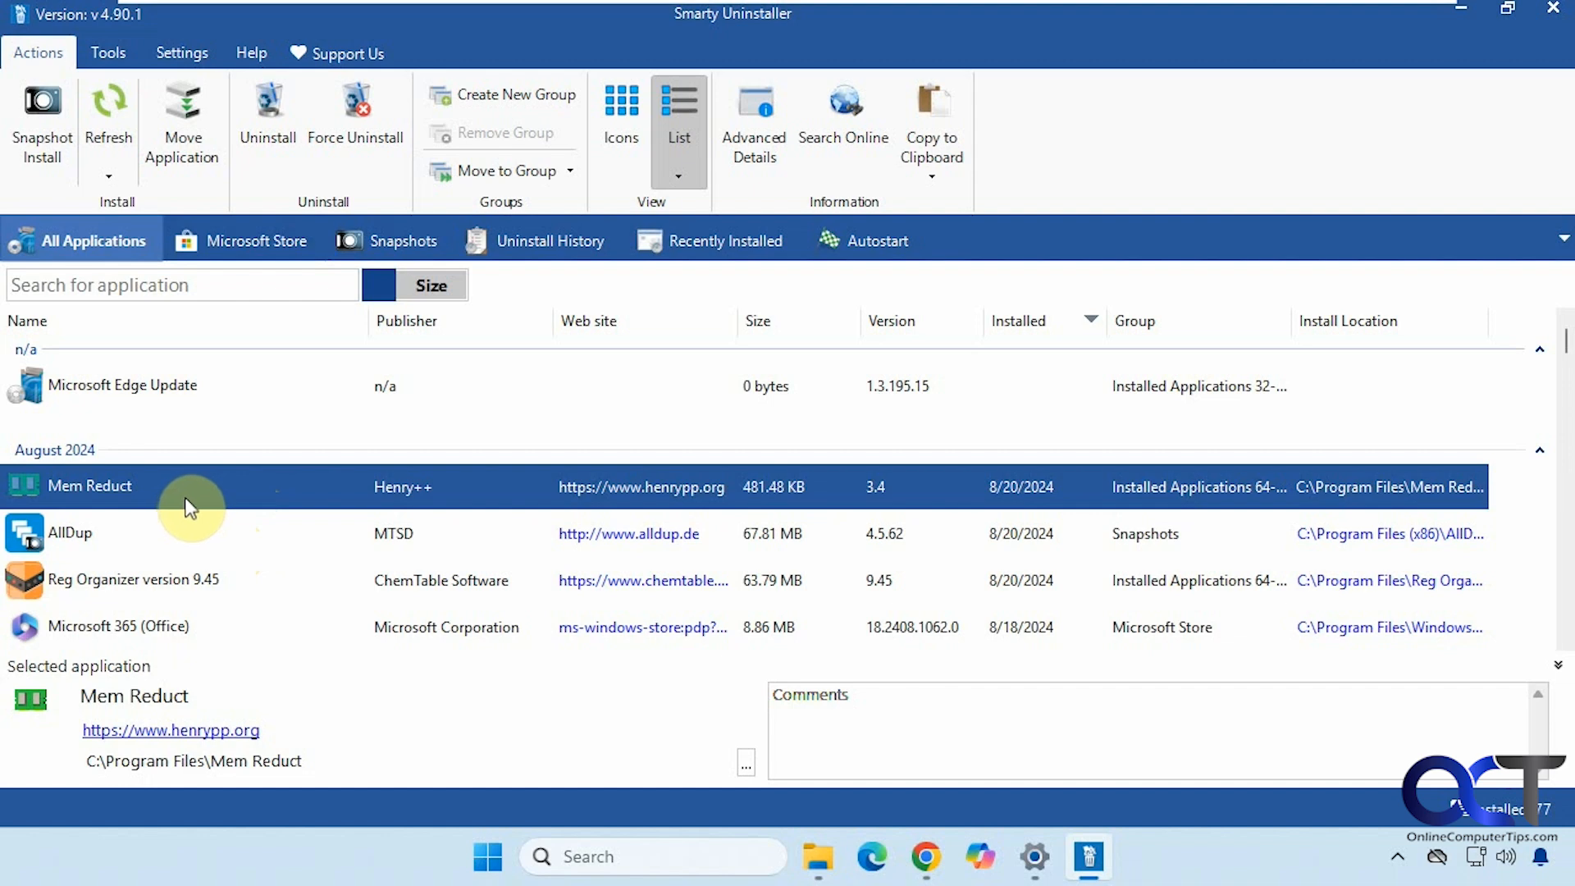
{"action": "left_click", "coordinate": [269, 131]}
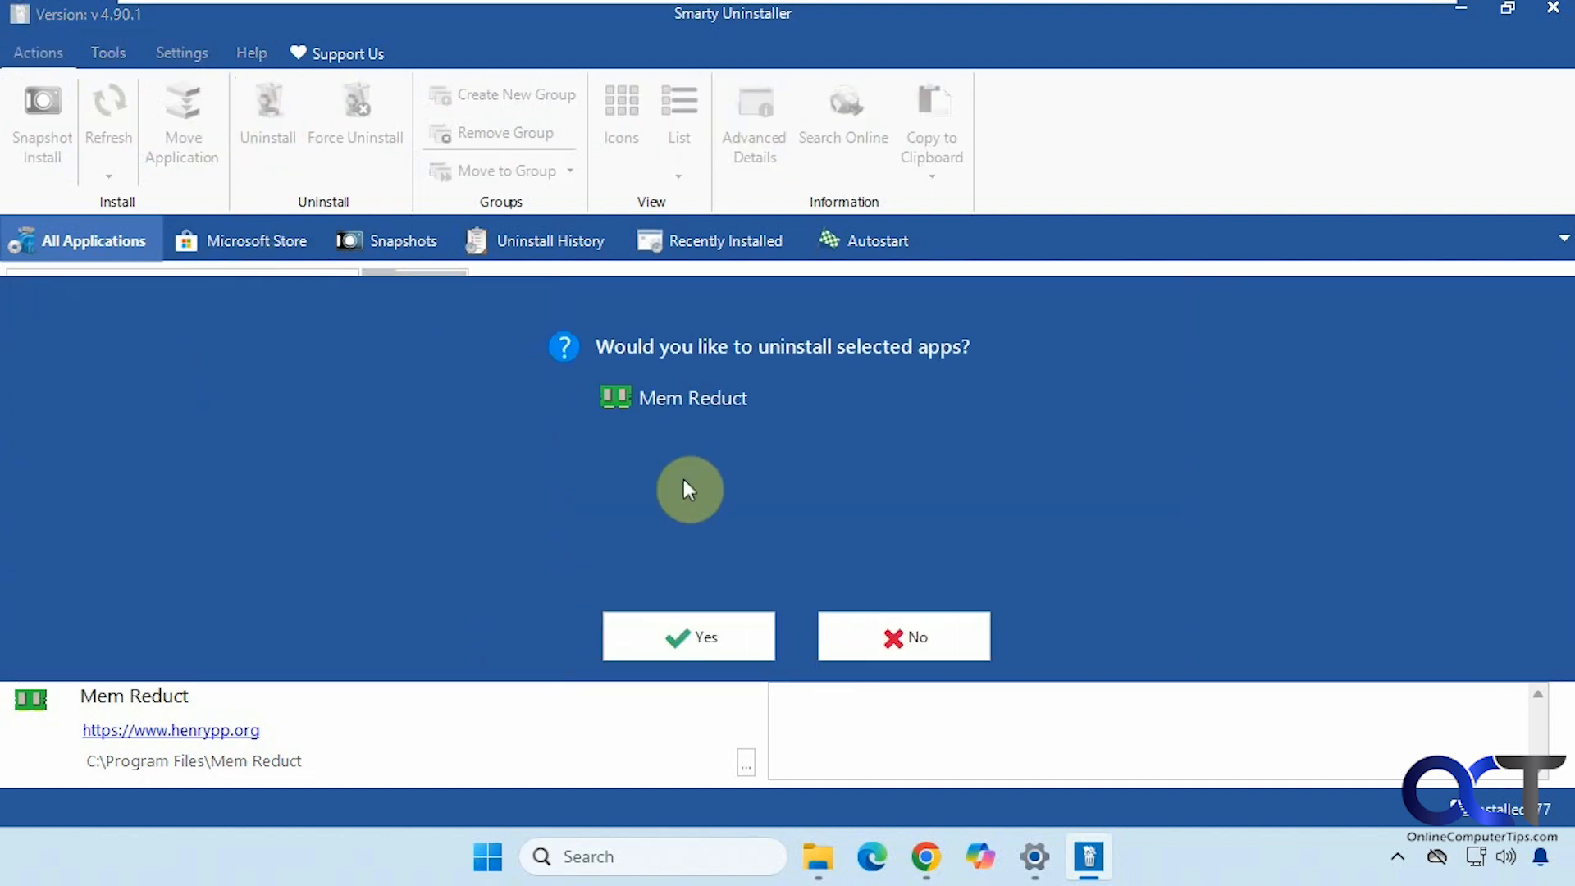
{"action": "left_click", "coordinate": [702, 638]}
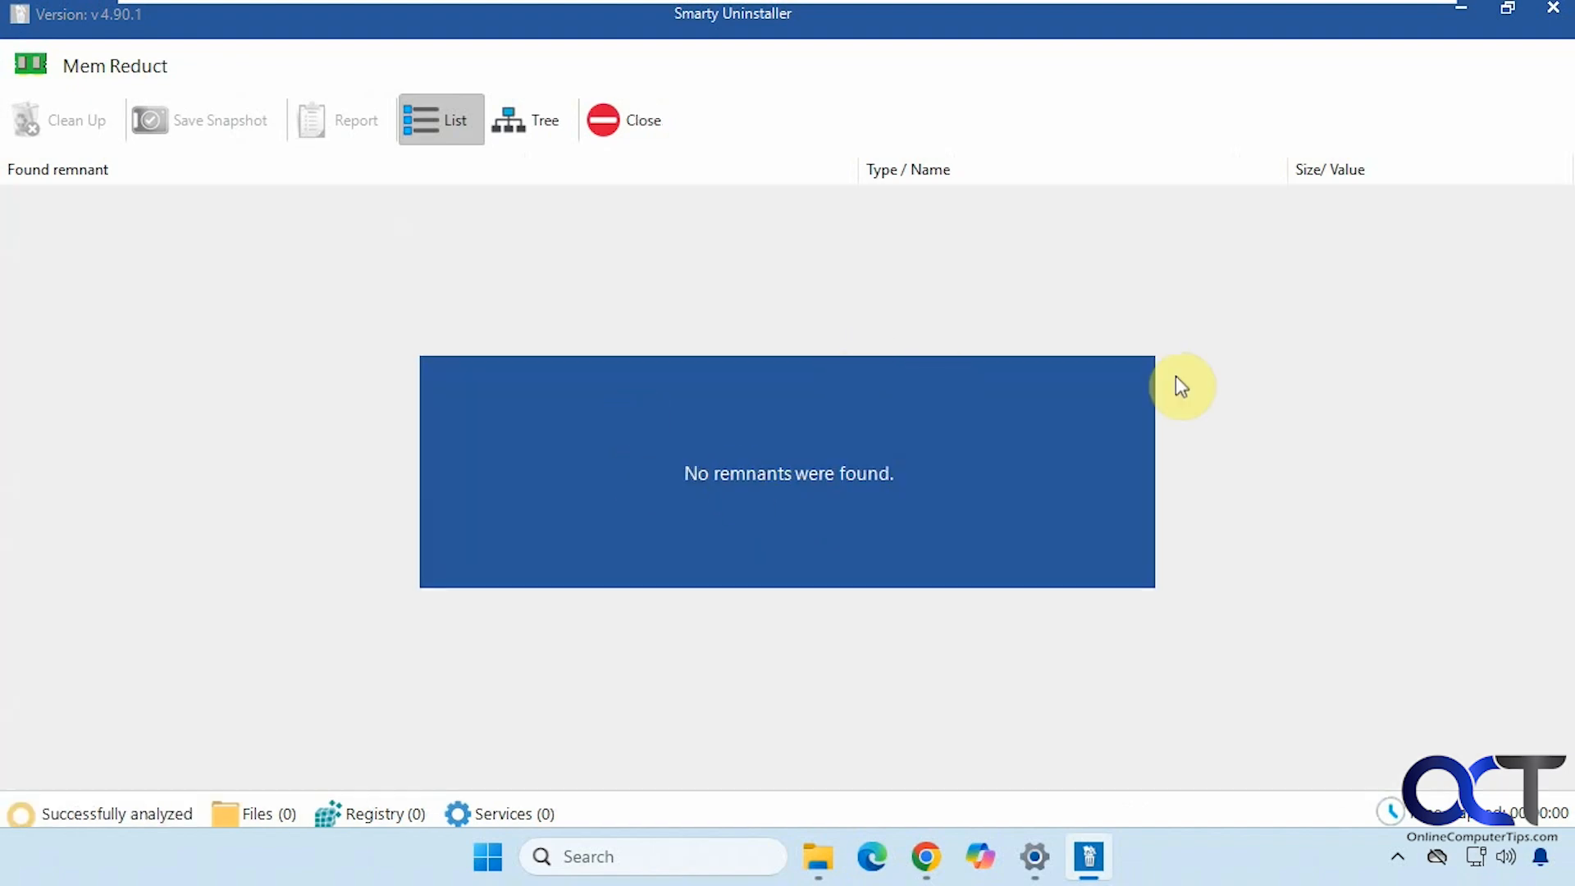
{"action": "left_click", "coordinate": [1550, 10]}
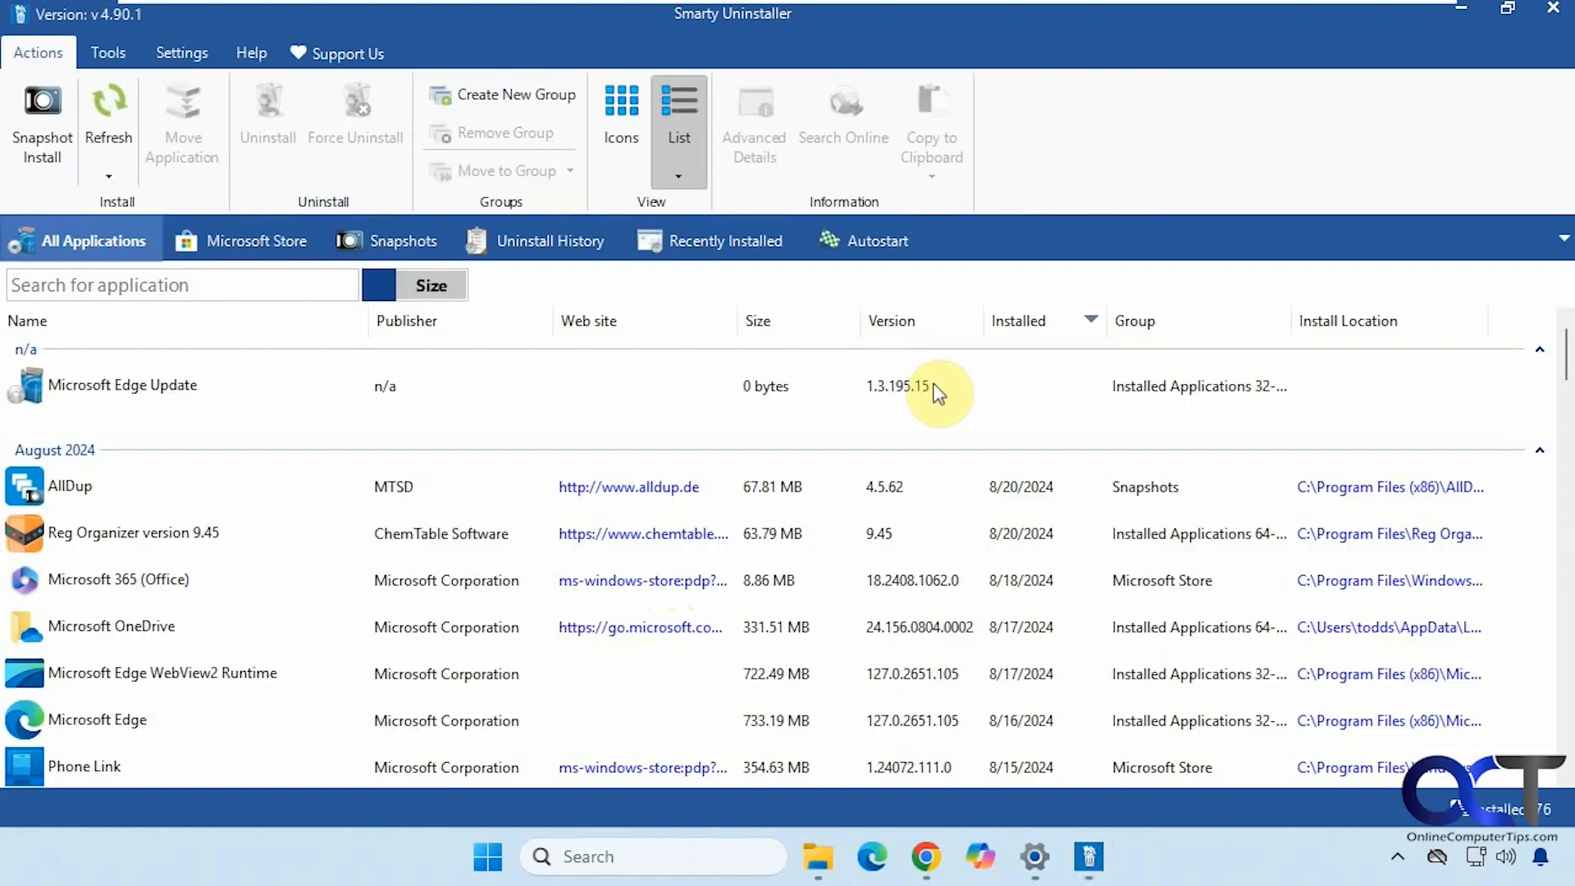
- Force uninstall AllDup, review its found file and registry remnants, remove them all, and close the removal result
{"action": "left_click", "coordinate": [59, 484]}
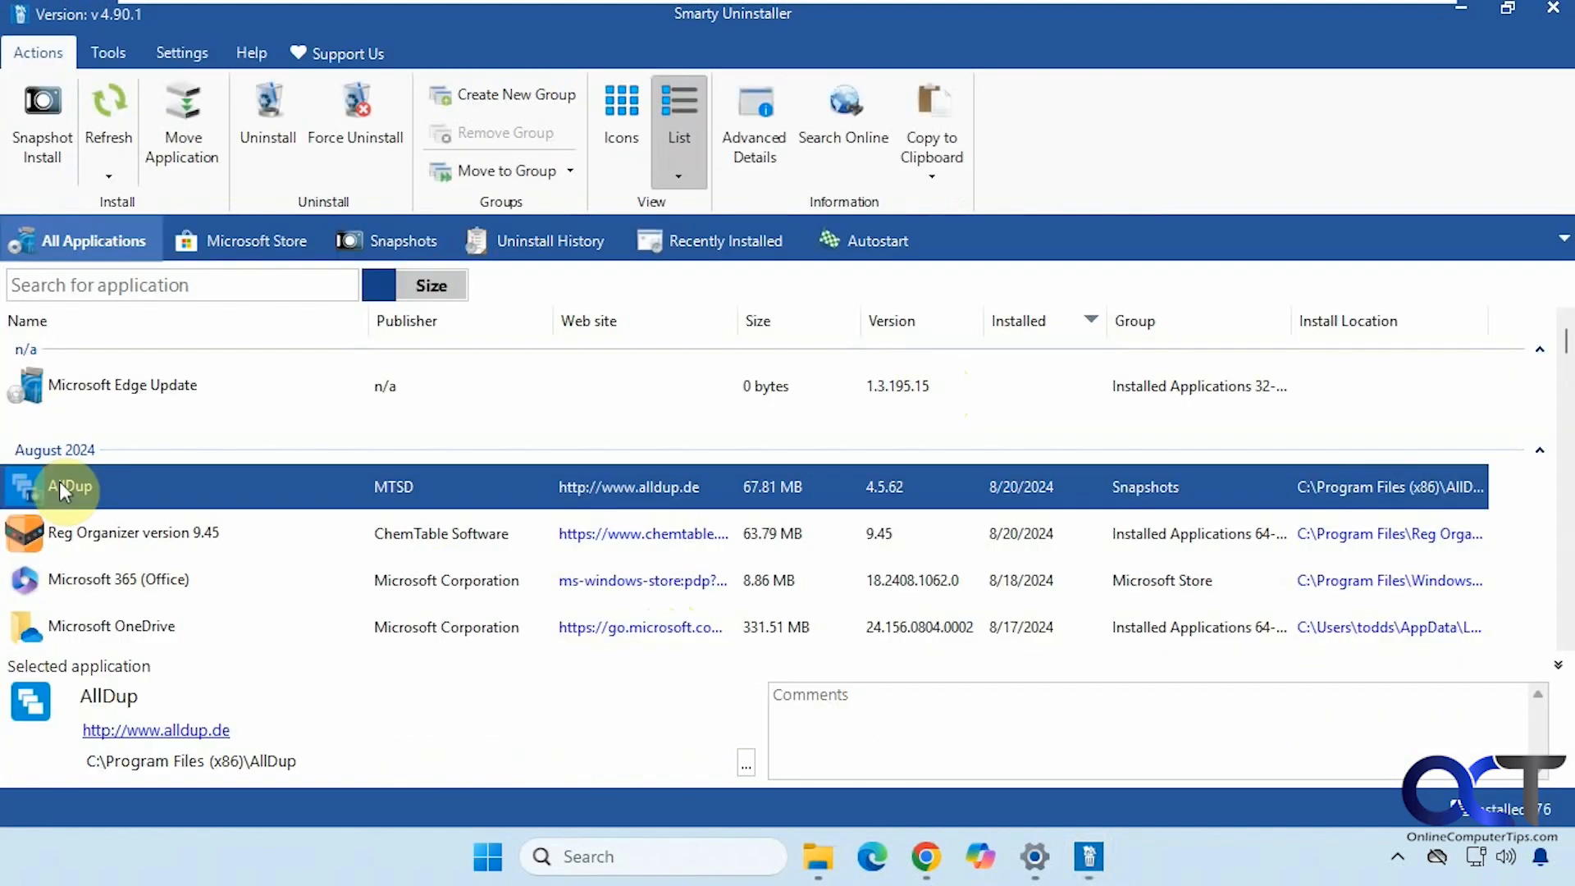
{"action": "left_click", "coordinate": [361, 130]}
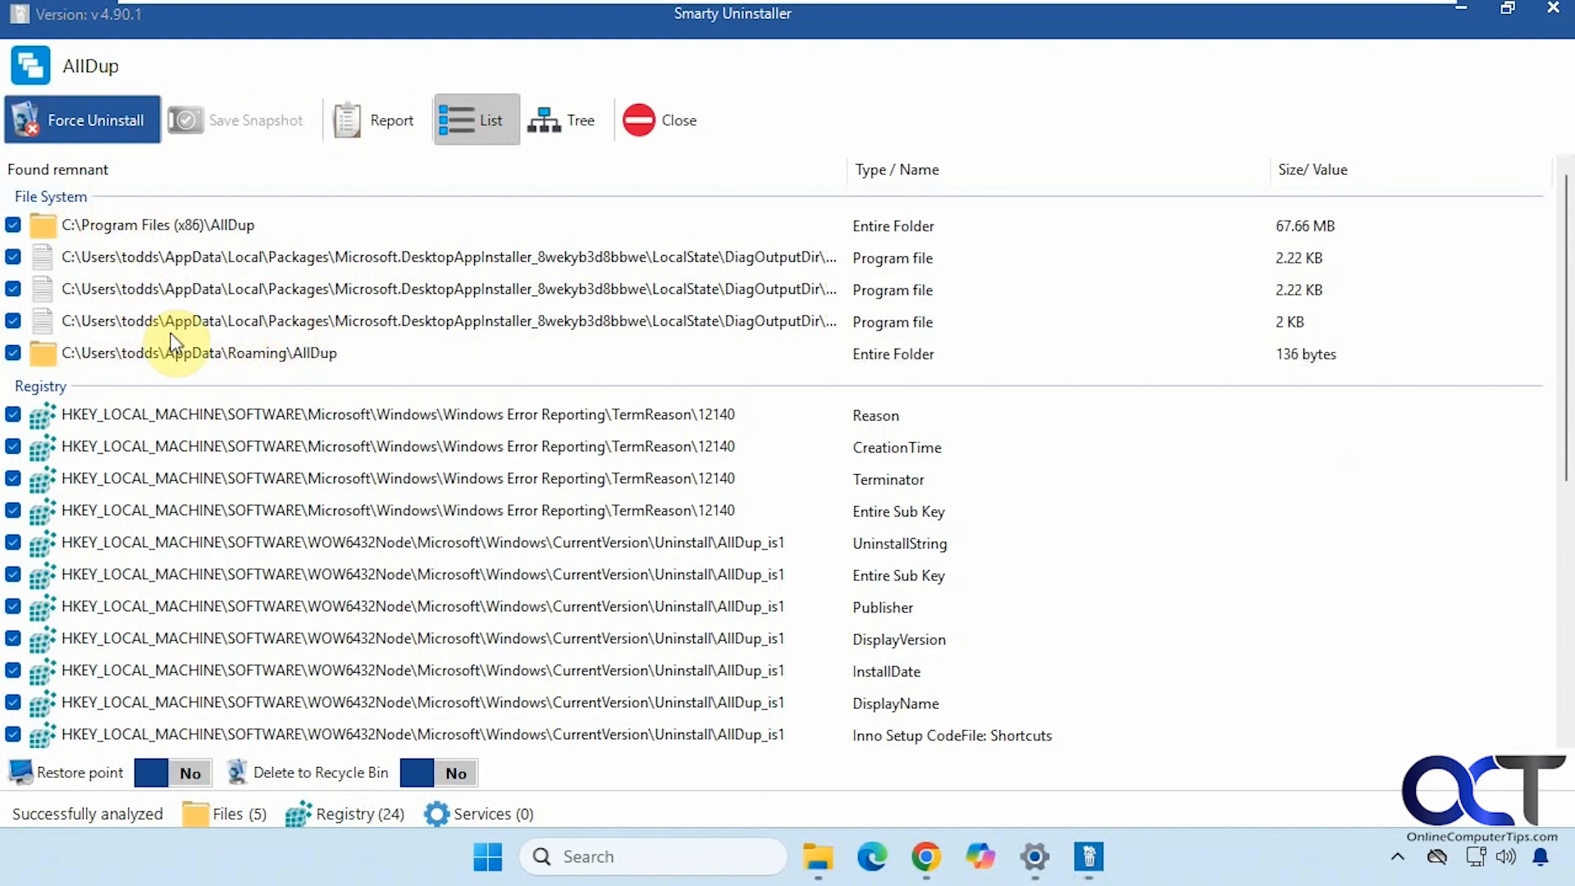
{"action": "scroll", "coordinate": [269, 485], "scroll_direction": "down", "scroll_amount": 5}
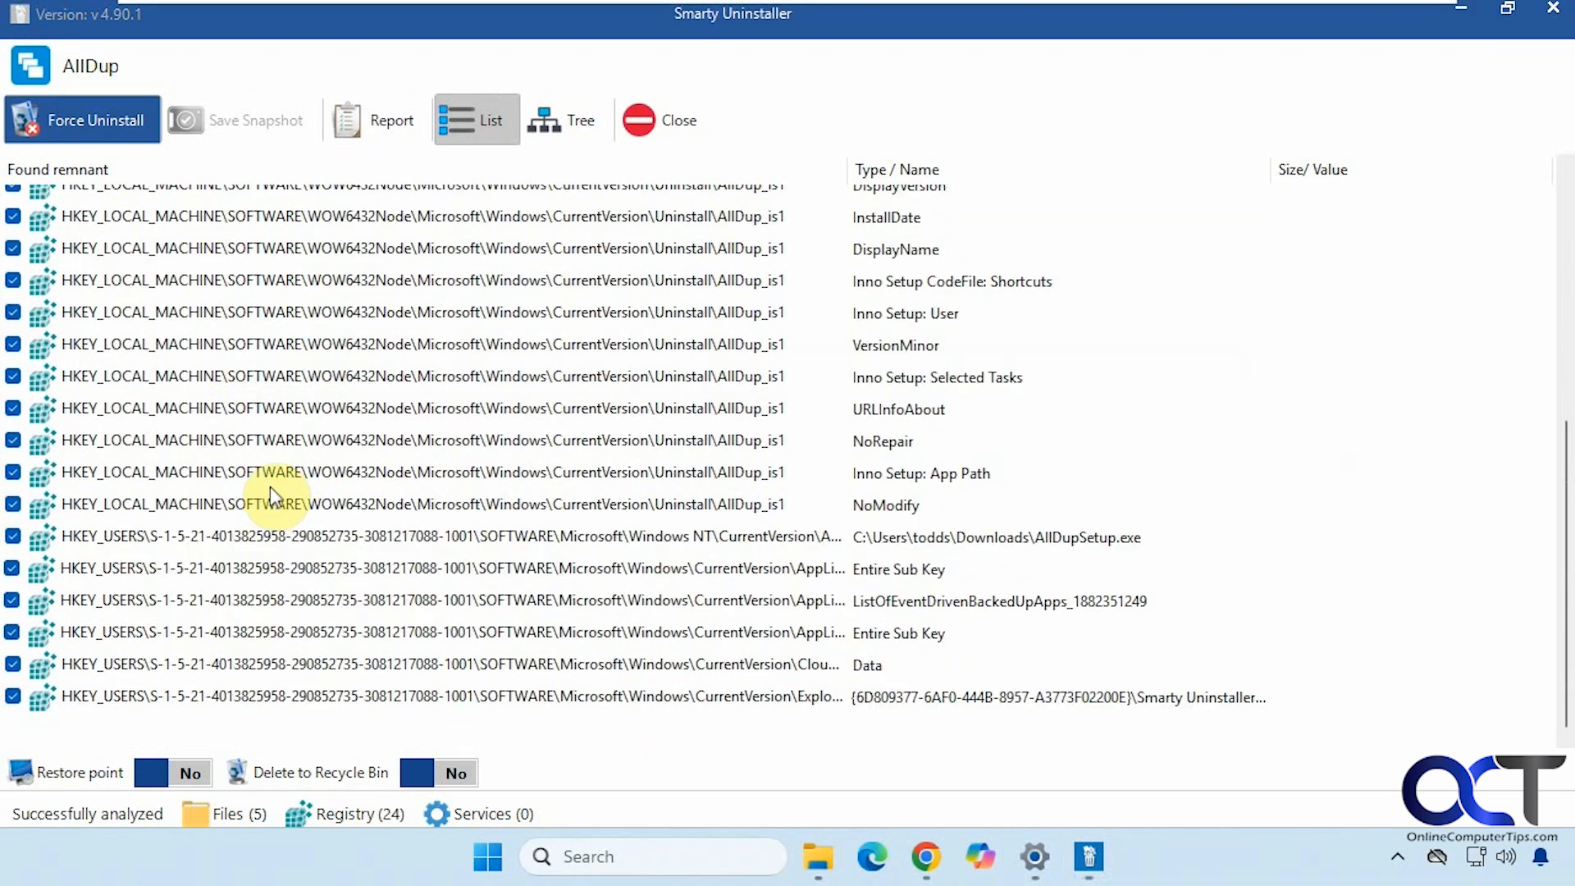
{"action": "scroll", "coordinate": [269, 486], "scroll_direction": "up", "scroll_amount": 3}
{"action": "scroll", "coordinate": [270, 492], "scroll_direction": "up", "scroll_amount": 2}
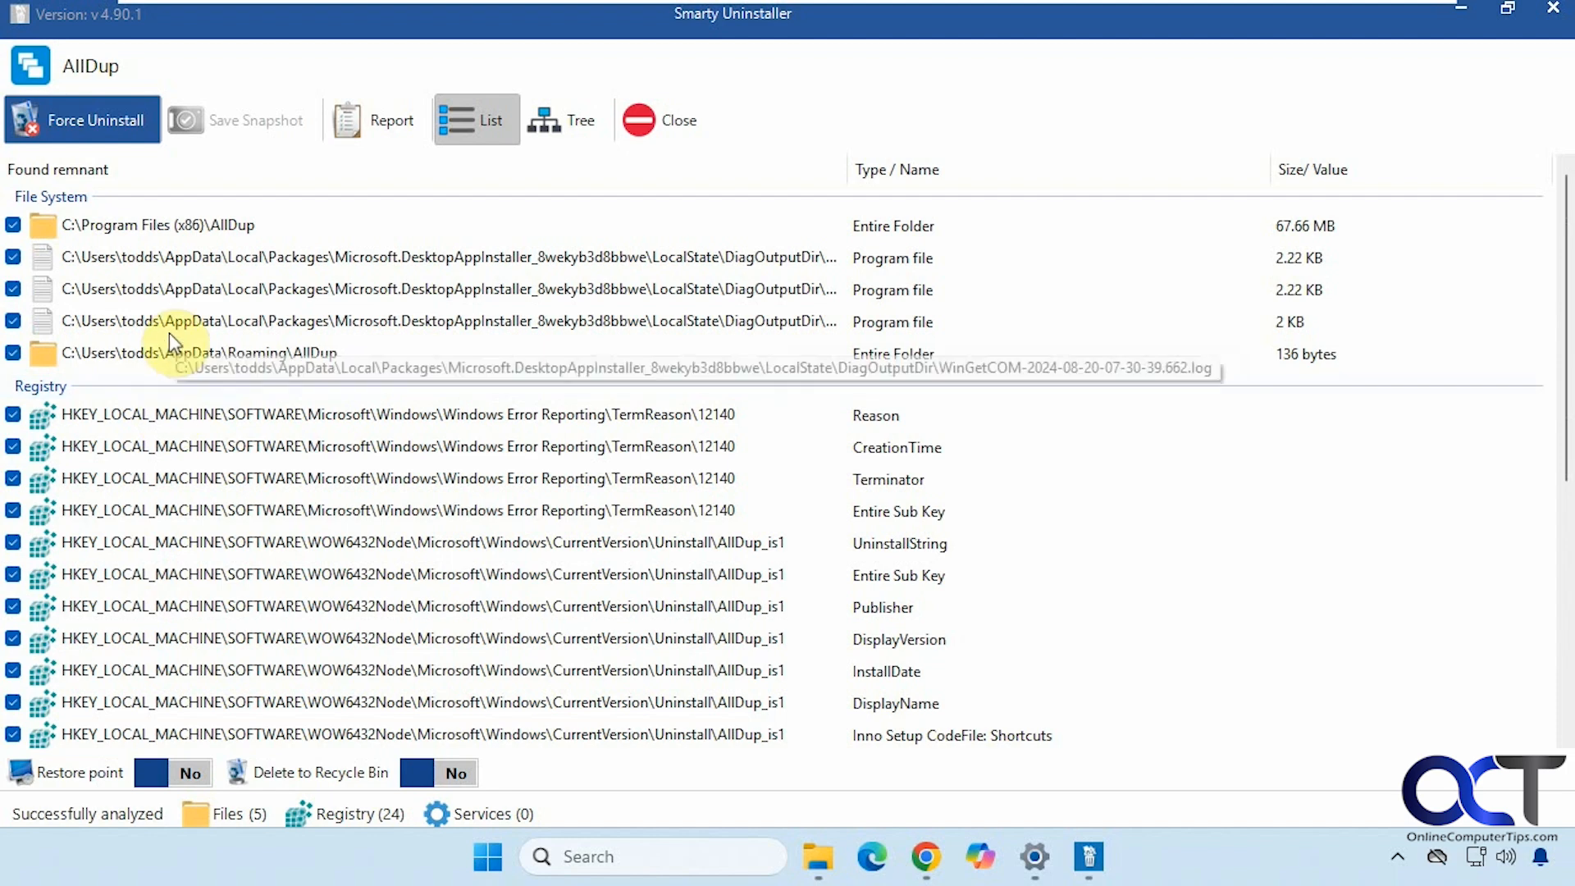
{"action": "left_click", "coordinate": [109, 122]}
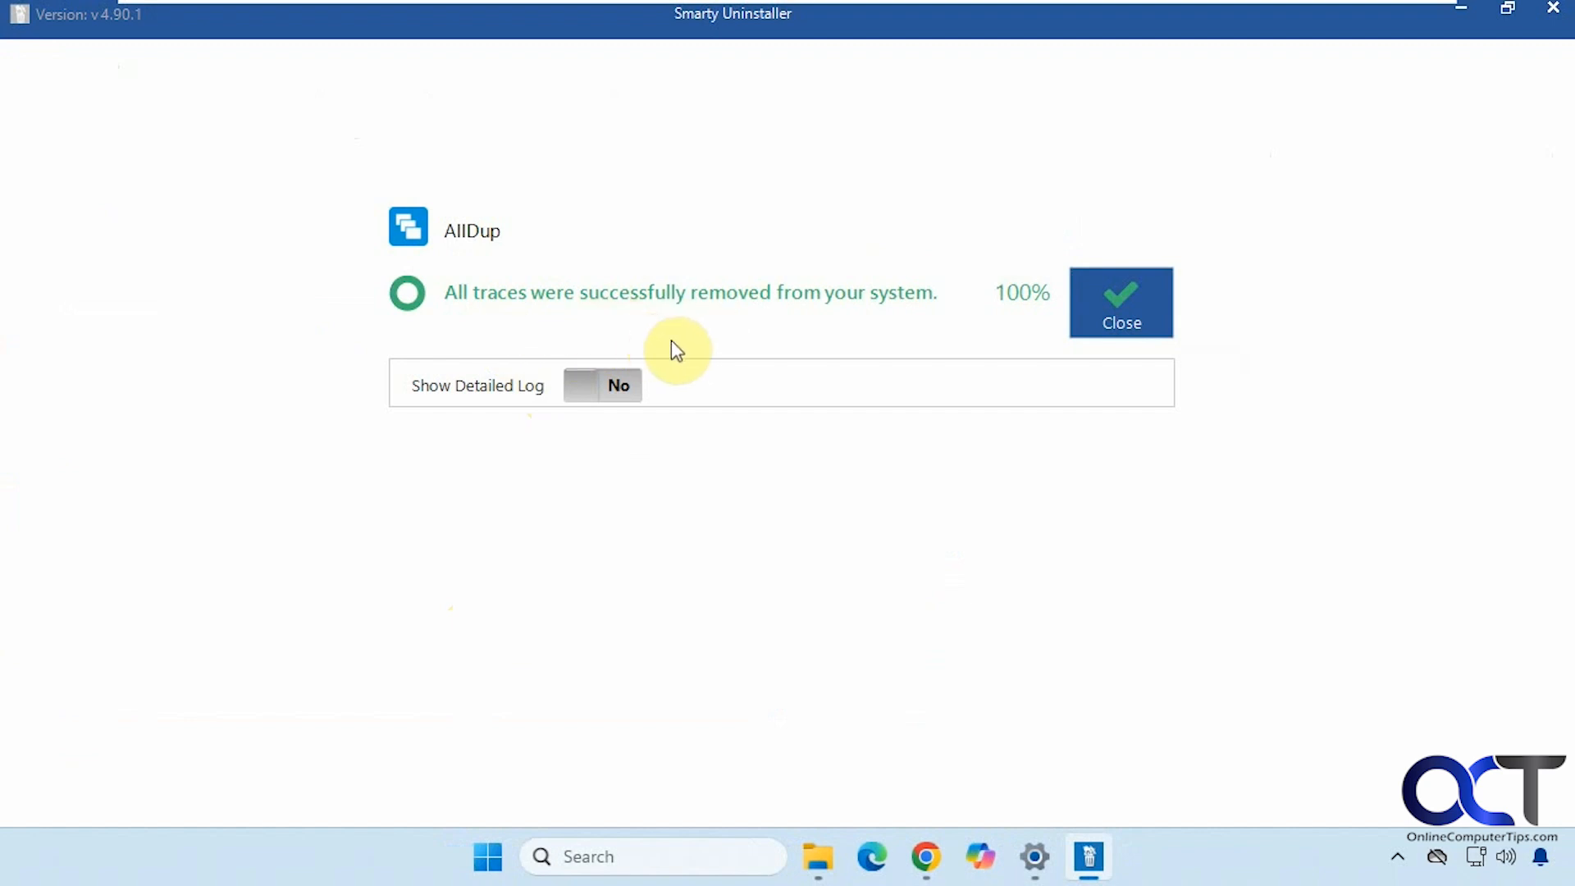
{"action": "left_click", "coordinate": [1159, 315]}
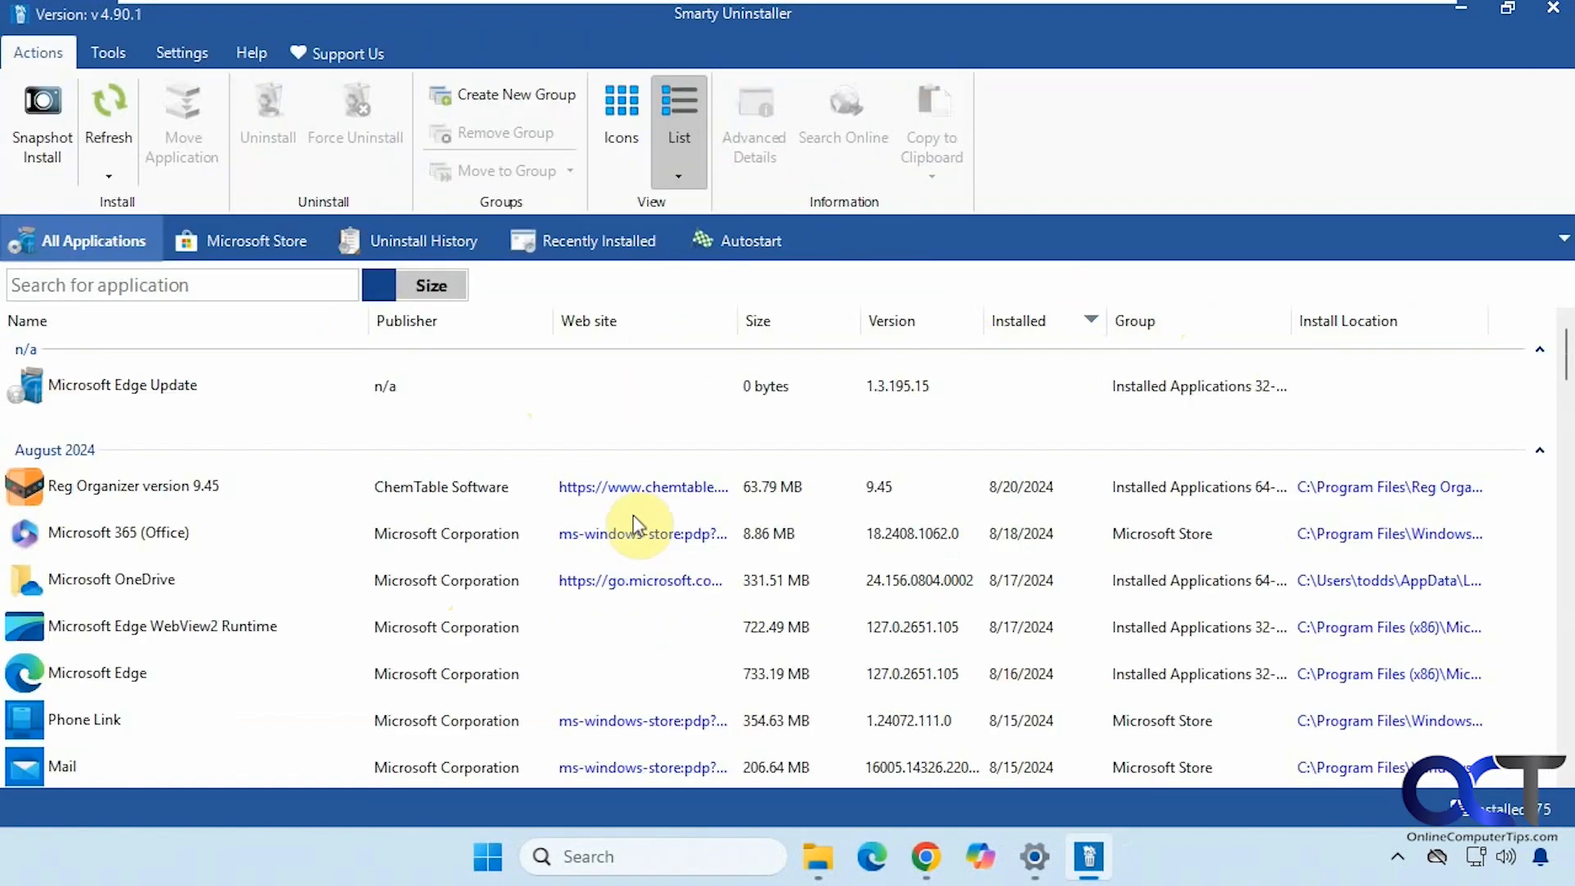
- Create a pre-install system snapshot, and launch the Soft Organizer setup from the Desktop folder, allowing it to make changes
{"action": "left_click", "coordinate": [48, 125]}
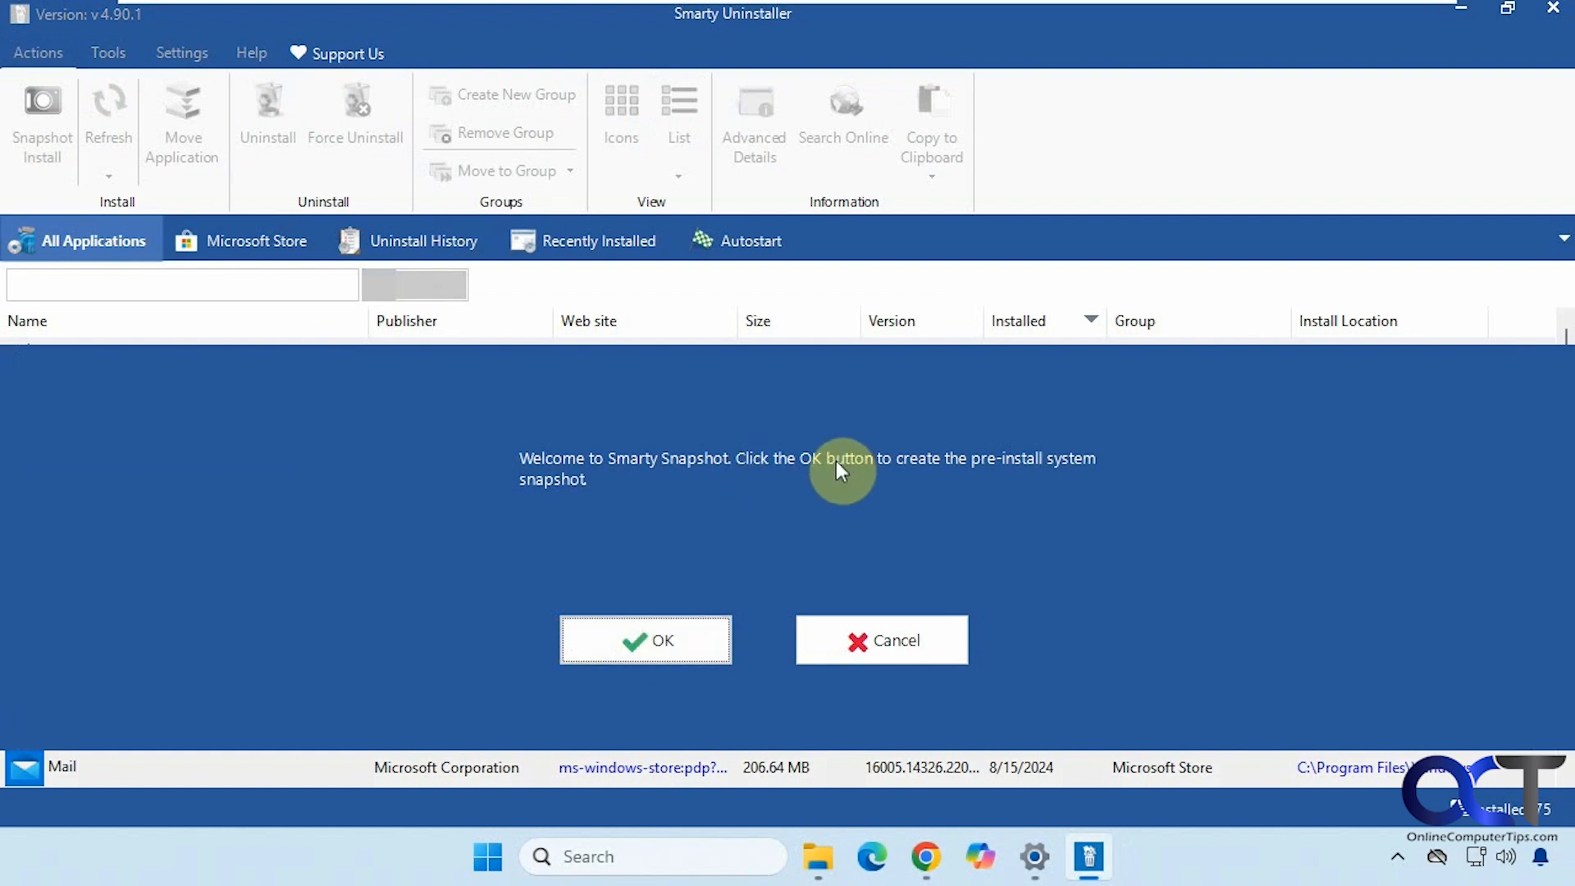
{"action": "left_click", "coordinate": [640, 647]}
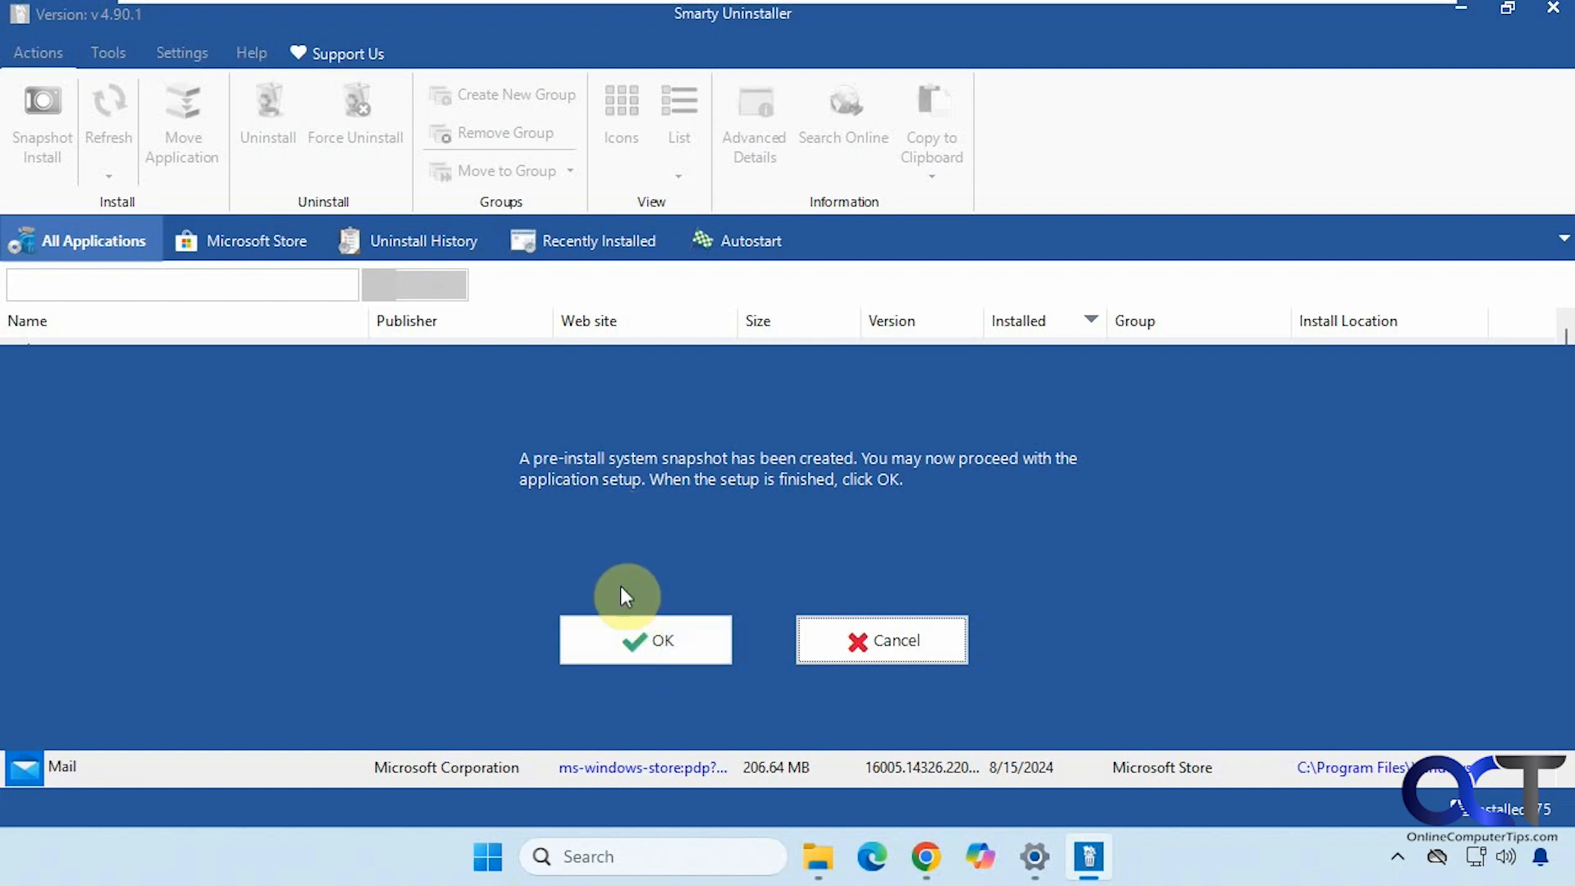
{"action": "key", "text": "super+e"}
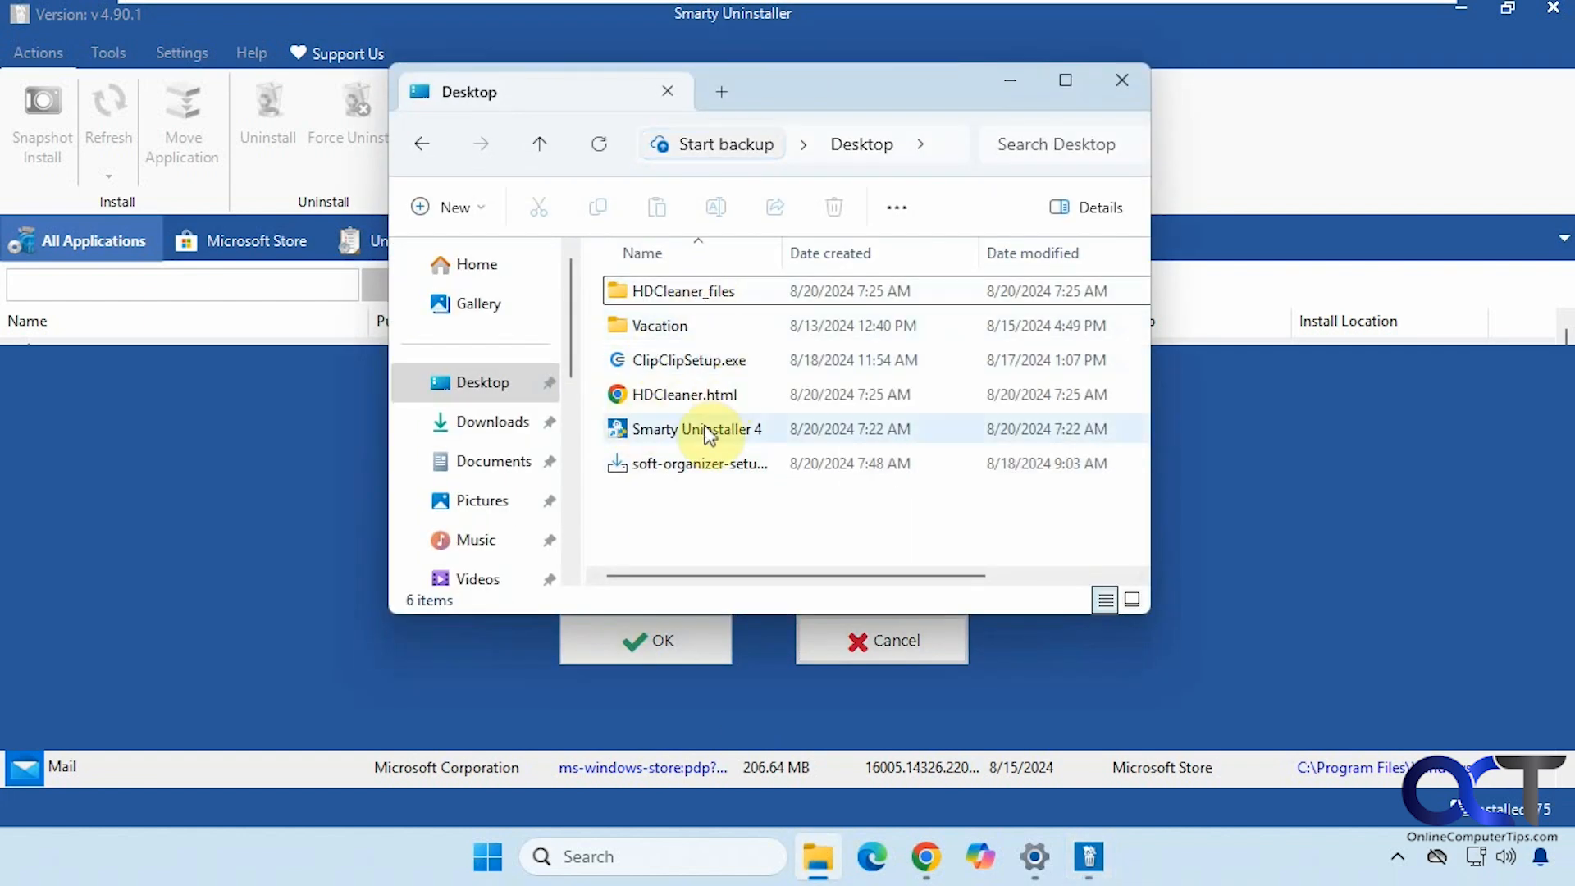
{"action": "double_click", "coordinate": [671, 464]}
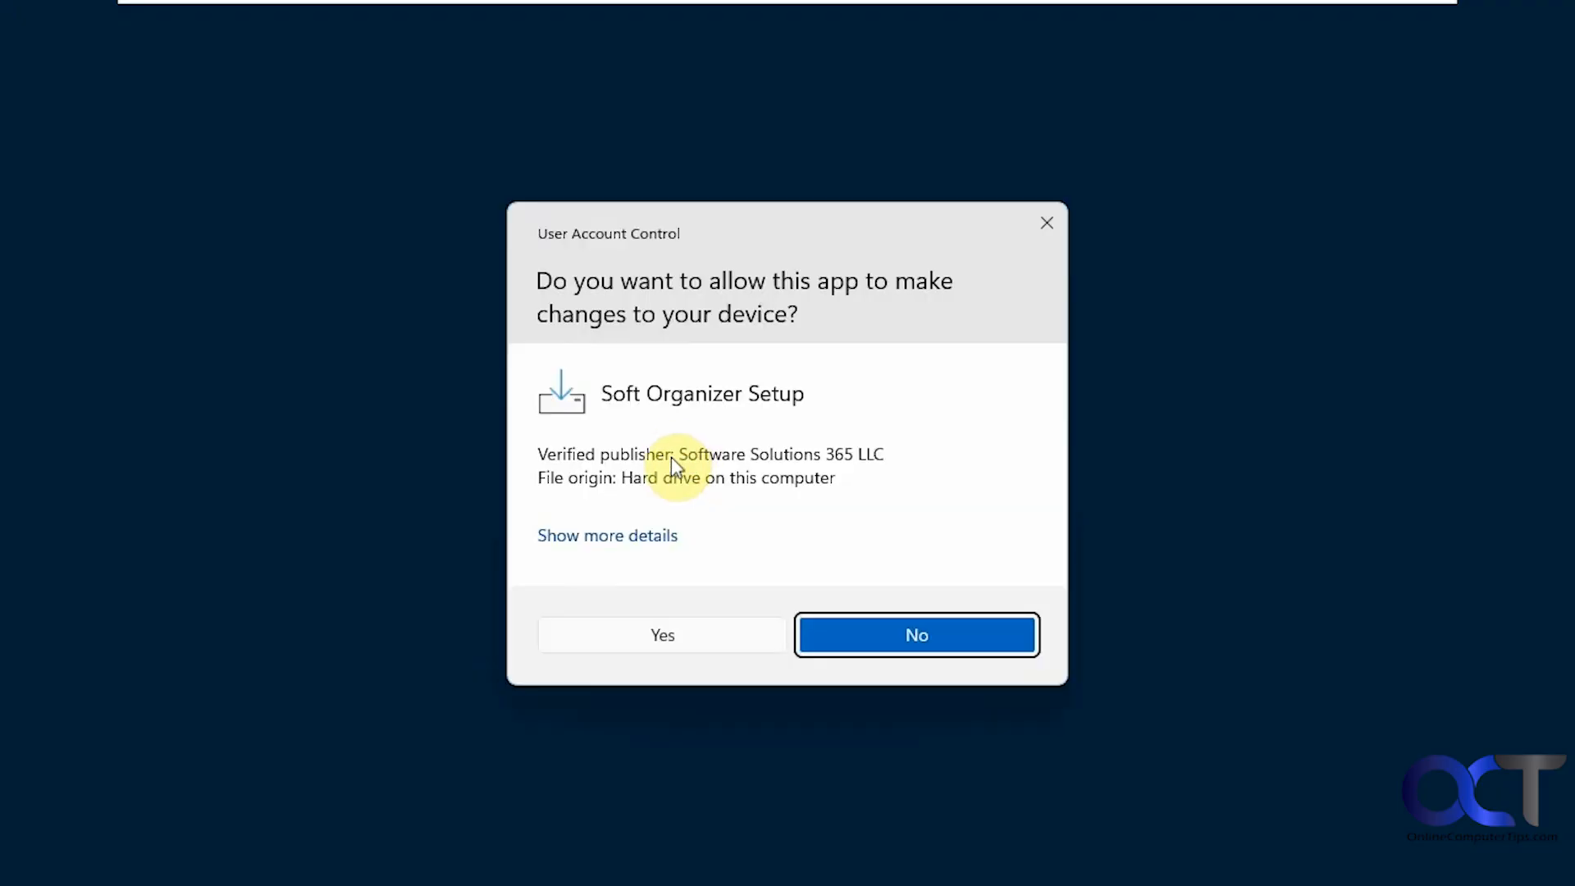
{"action": "left_click", "coordinate": [665, 633]}
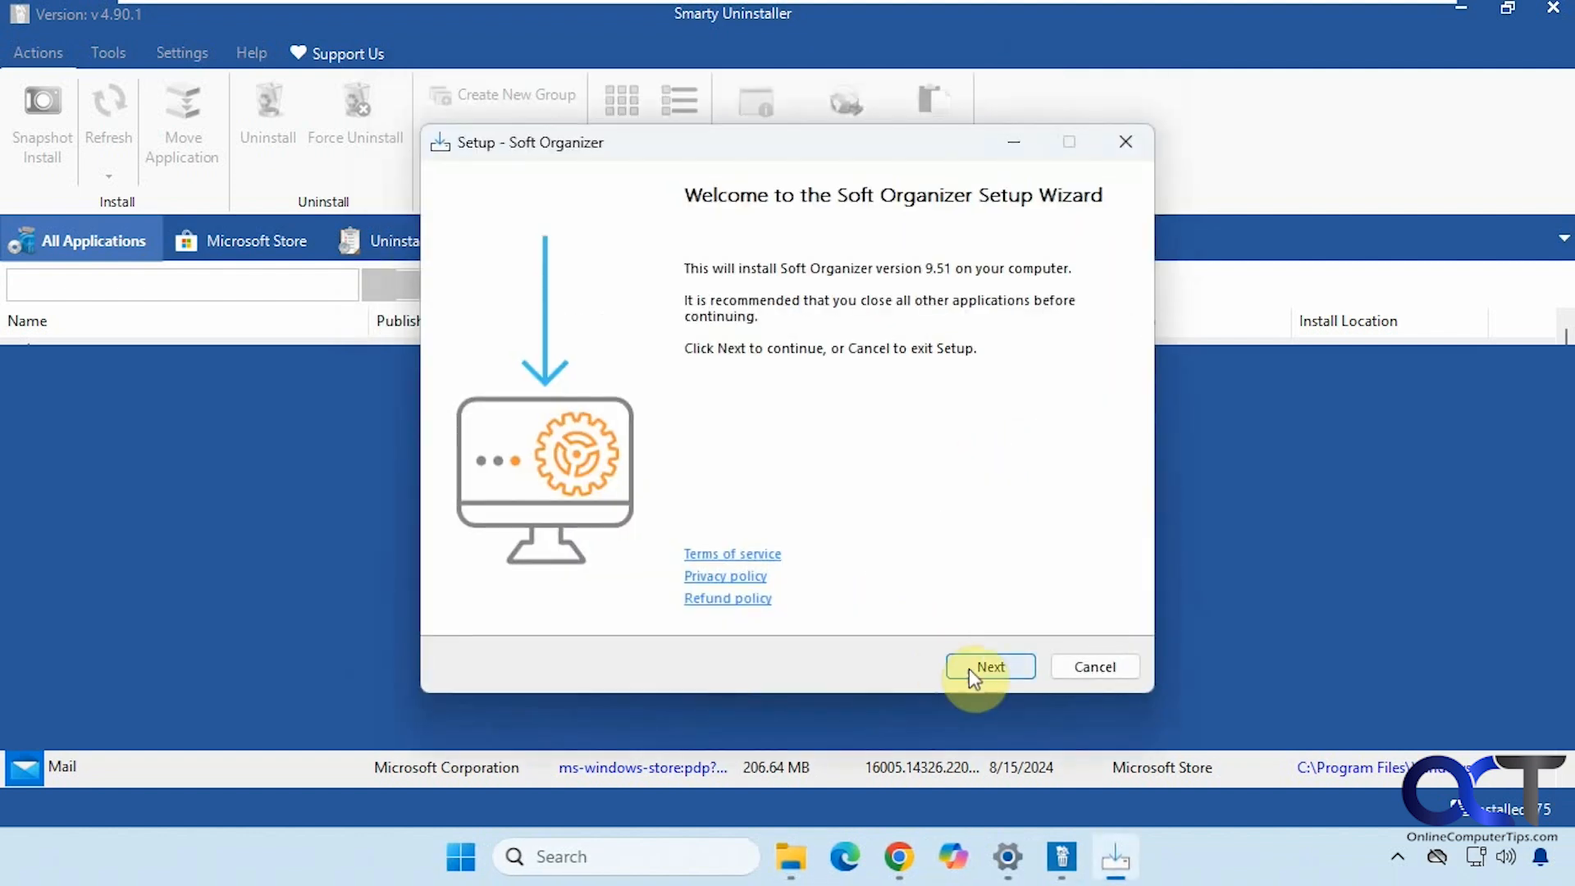
- Install Soft Organizer into C:\Program Files\Soft Organizer, and finish the setup with "What's new in this version" turned off
{"action": "left_click", "coordinate": [975, 667]}
{"action": "left_click", "coordinate": [607, 592]}
{"action": "left_click", "coordinate": [984, 667]}
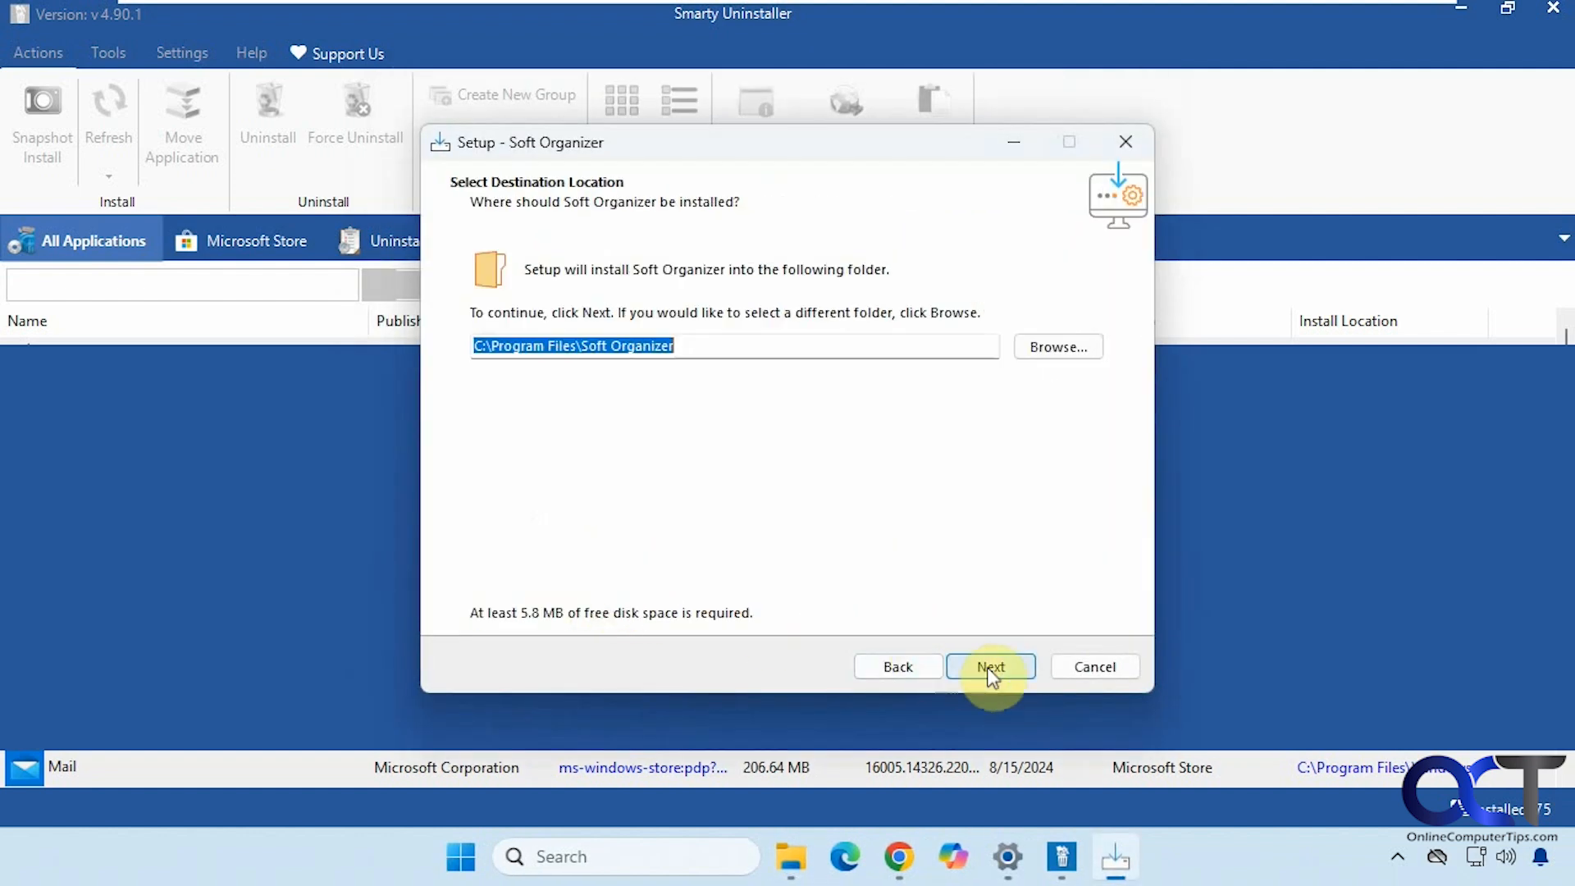
{"action": "left_click", "coordinate": [984, 666]}
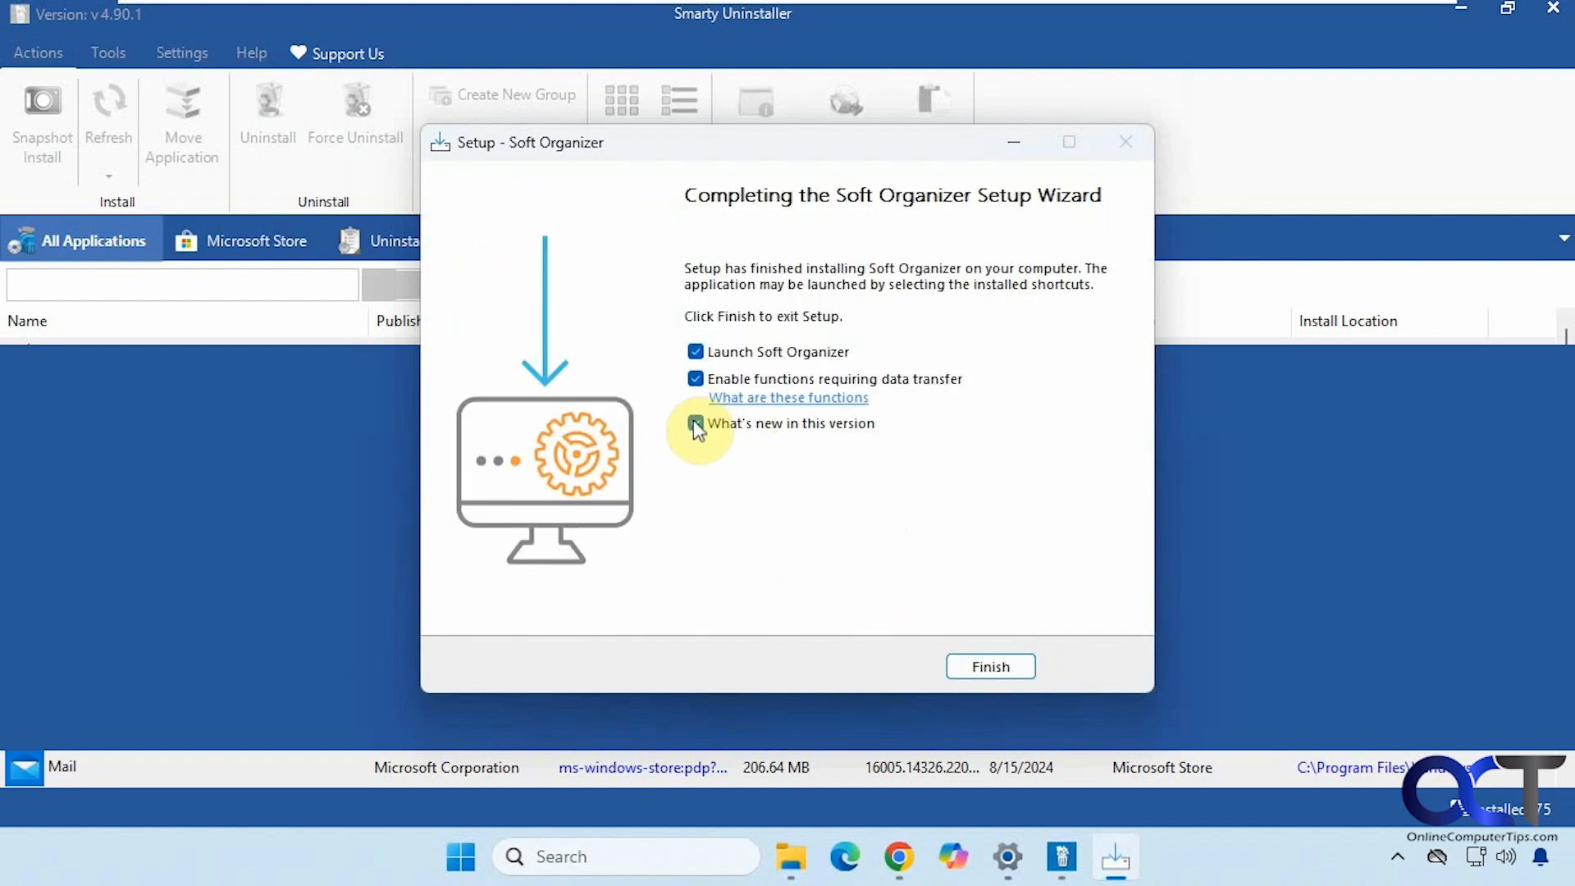
{"action": "left_click", "coordinate": [695, 423]}
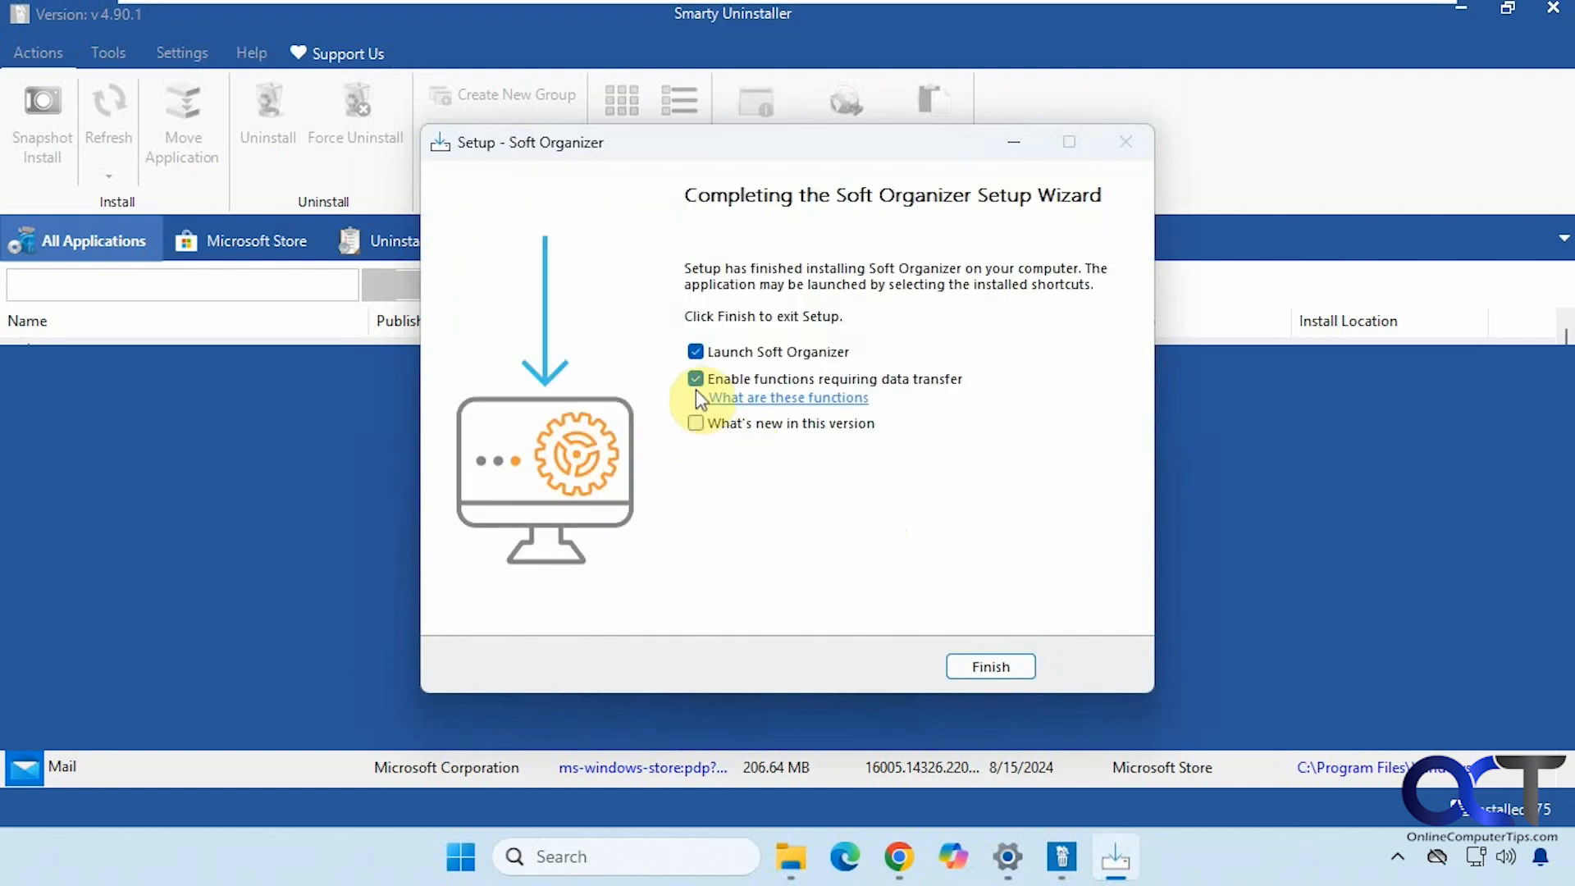
{"action": "left_click", "coordinate": [993, 668]}
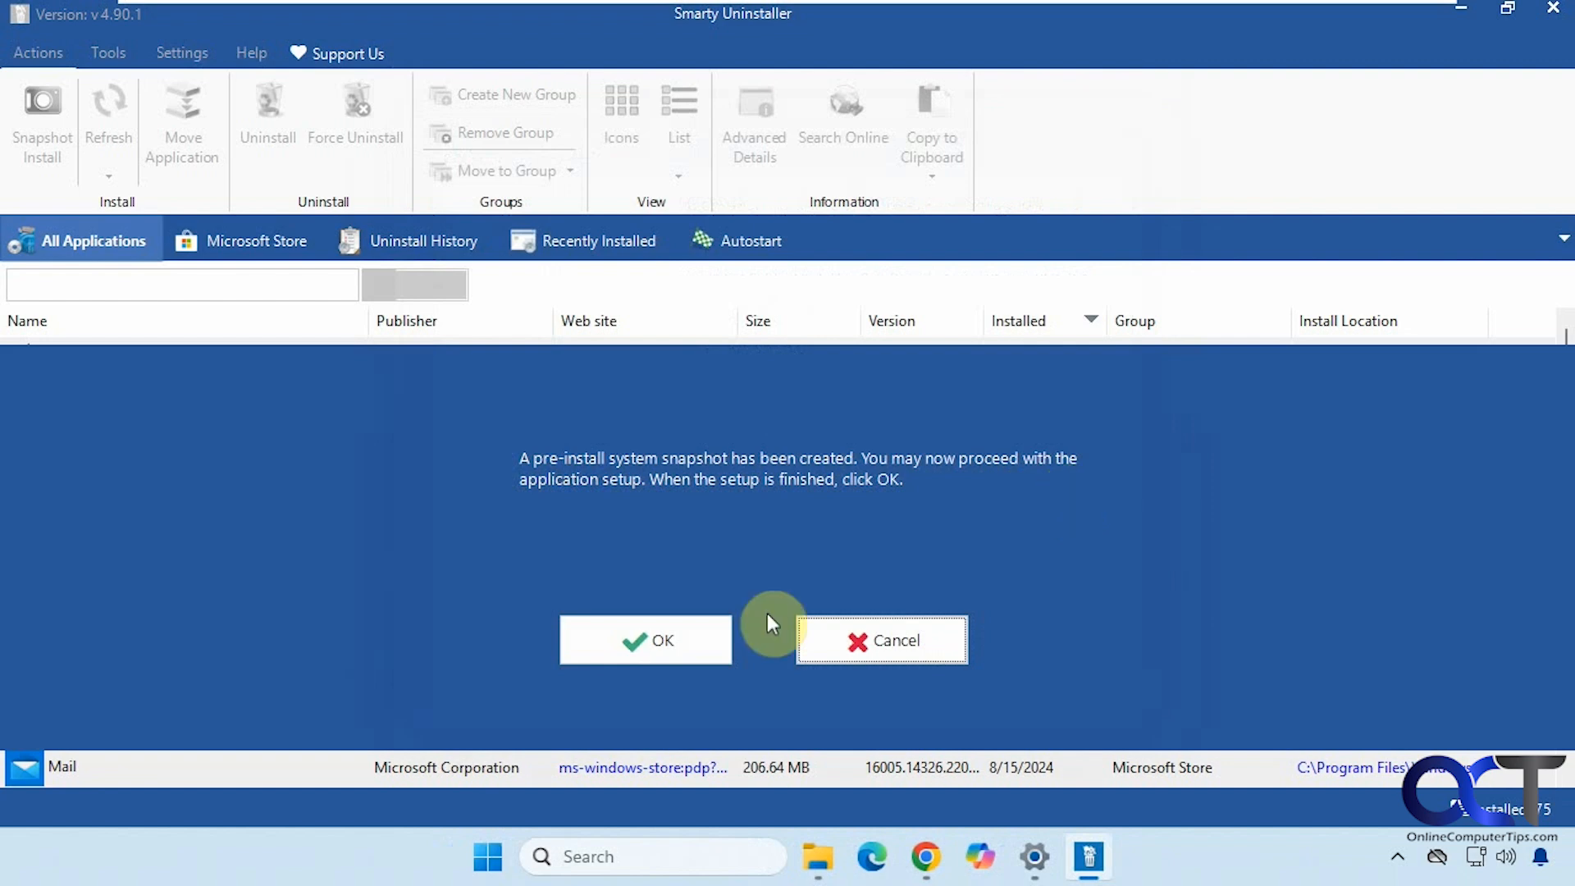
- Complete the install snapshot for the detected Soft Organizer version 9.51 setup, and select that application in the list
{"action": "left_click", "coordinate": [670, 637]}
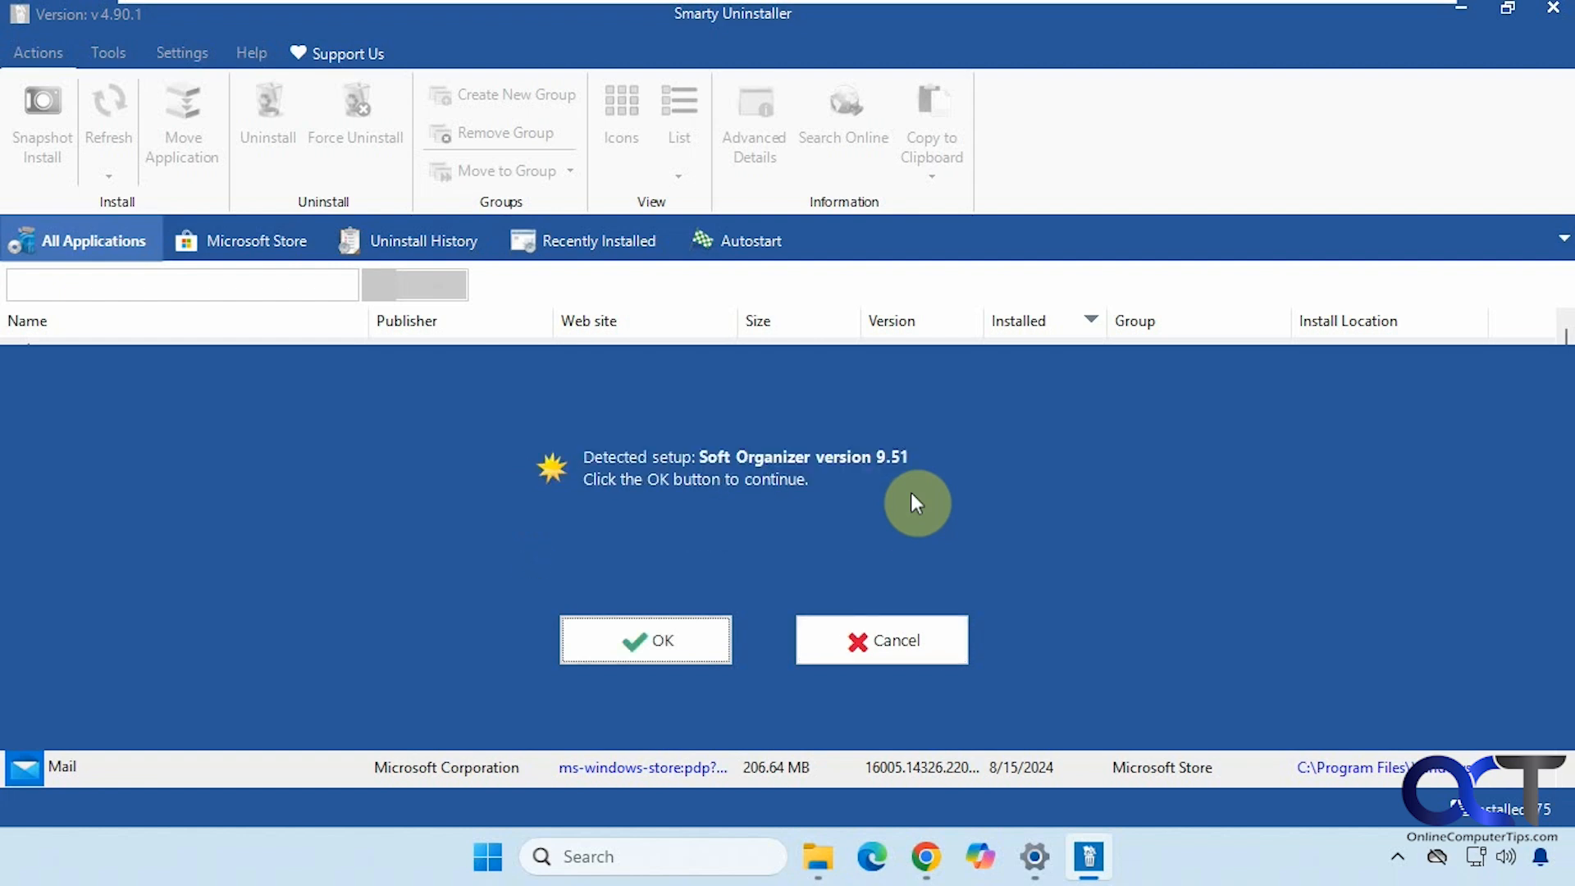
{"action": "left_click", "coordinate": [677, 627]}
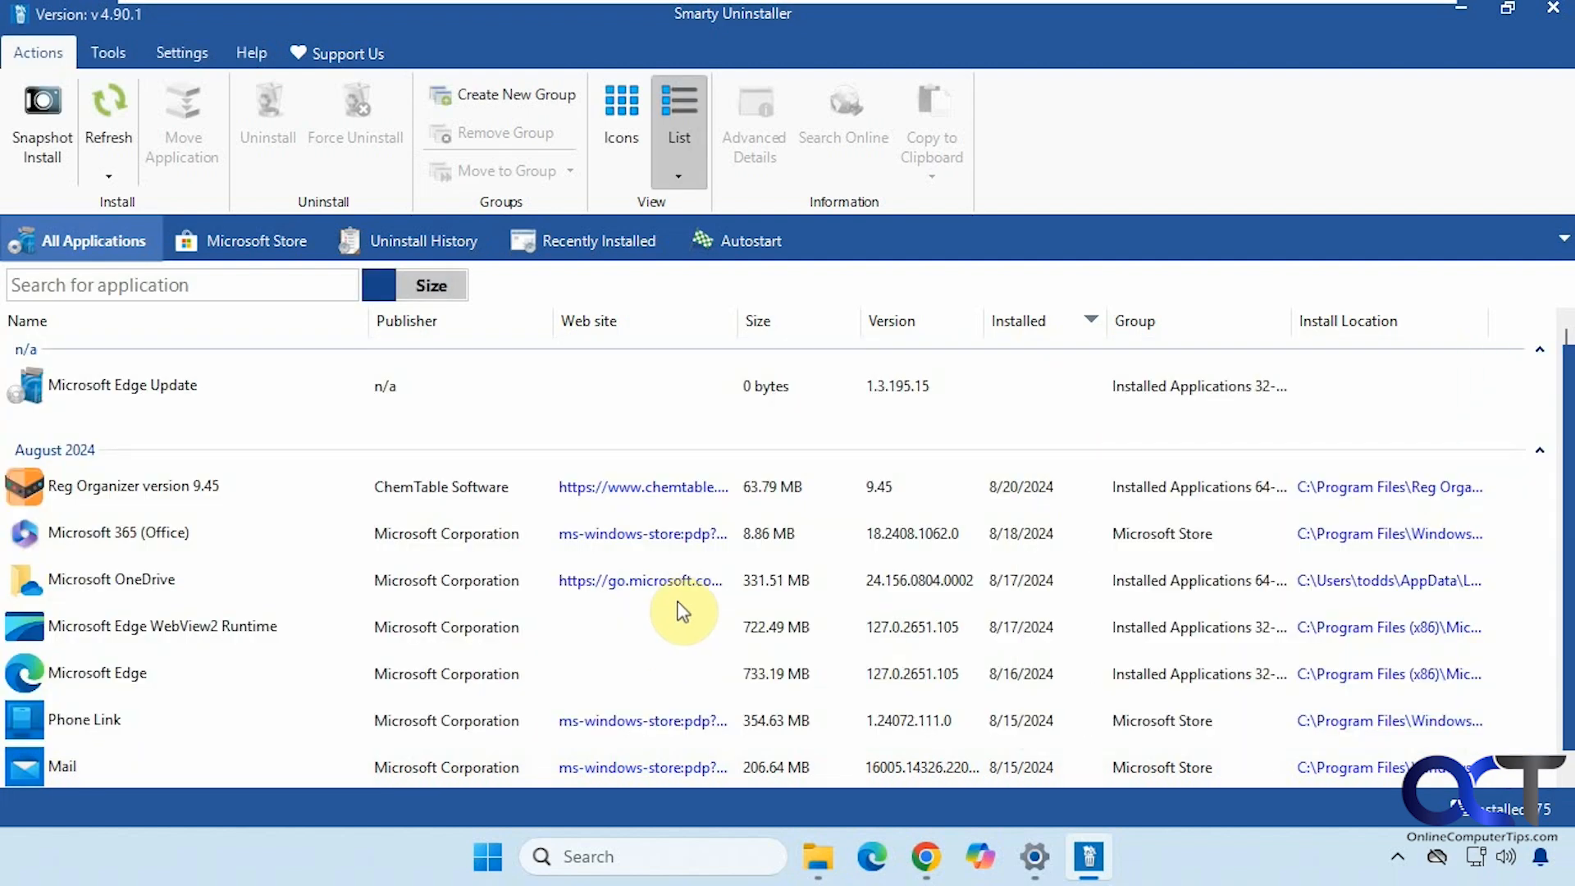
{"action": "left_click", "coordinate": [758, 511]}
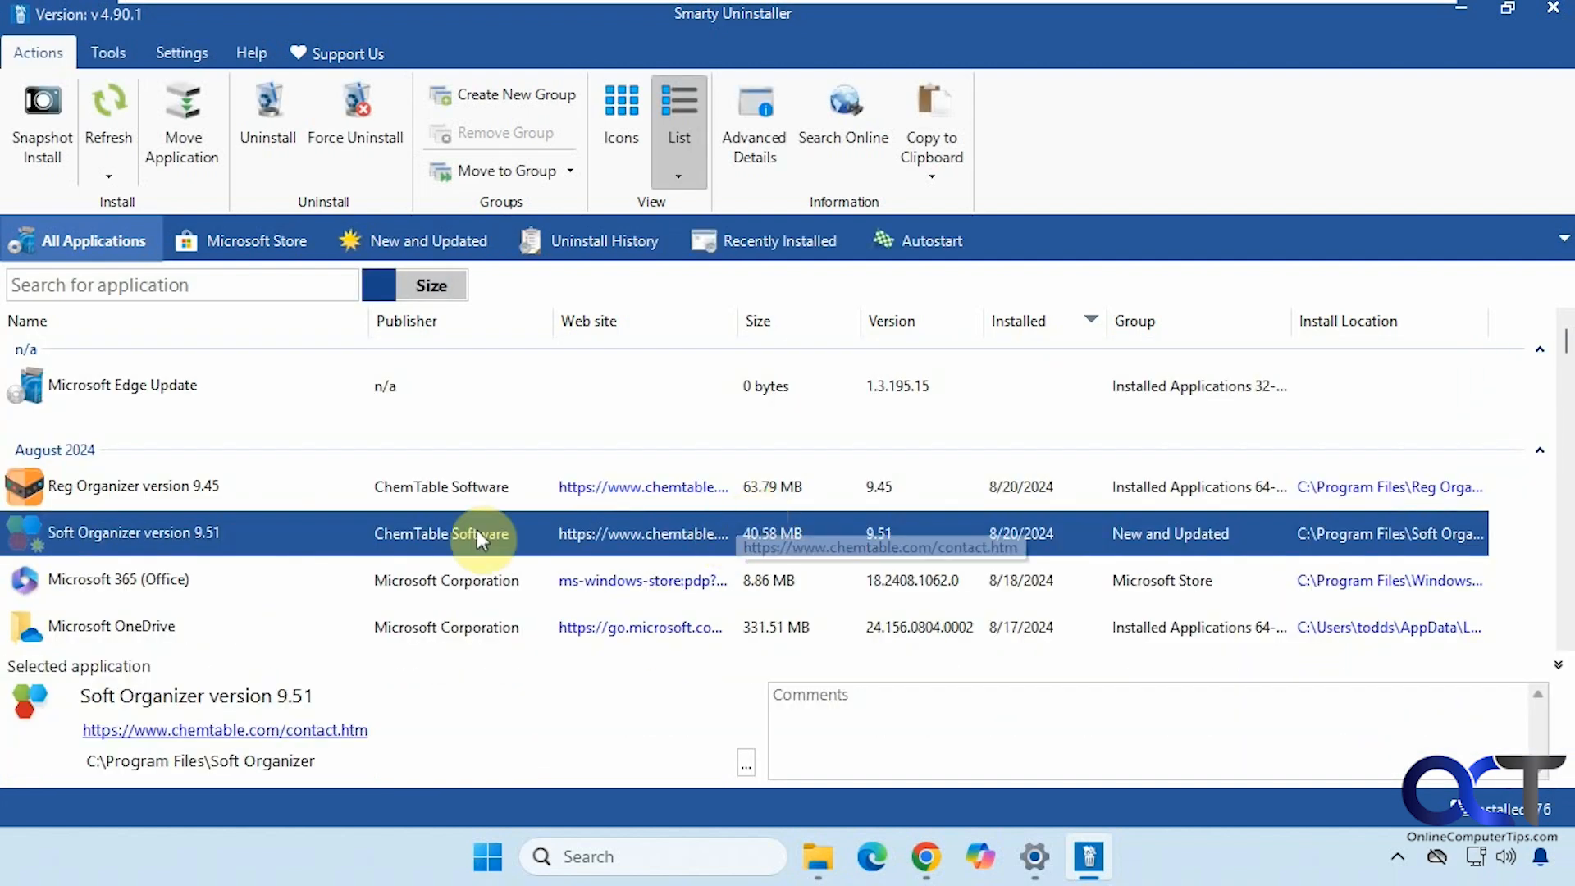
- Run Snapshot Uninstall on Soft Organizer version 9.51, and force the removal of all its found remnants
{"action": "right_click", "coordinate": [184, 534]}
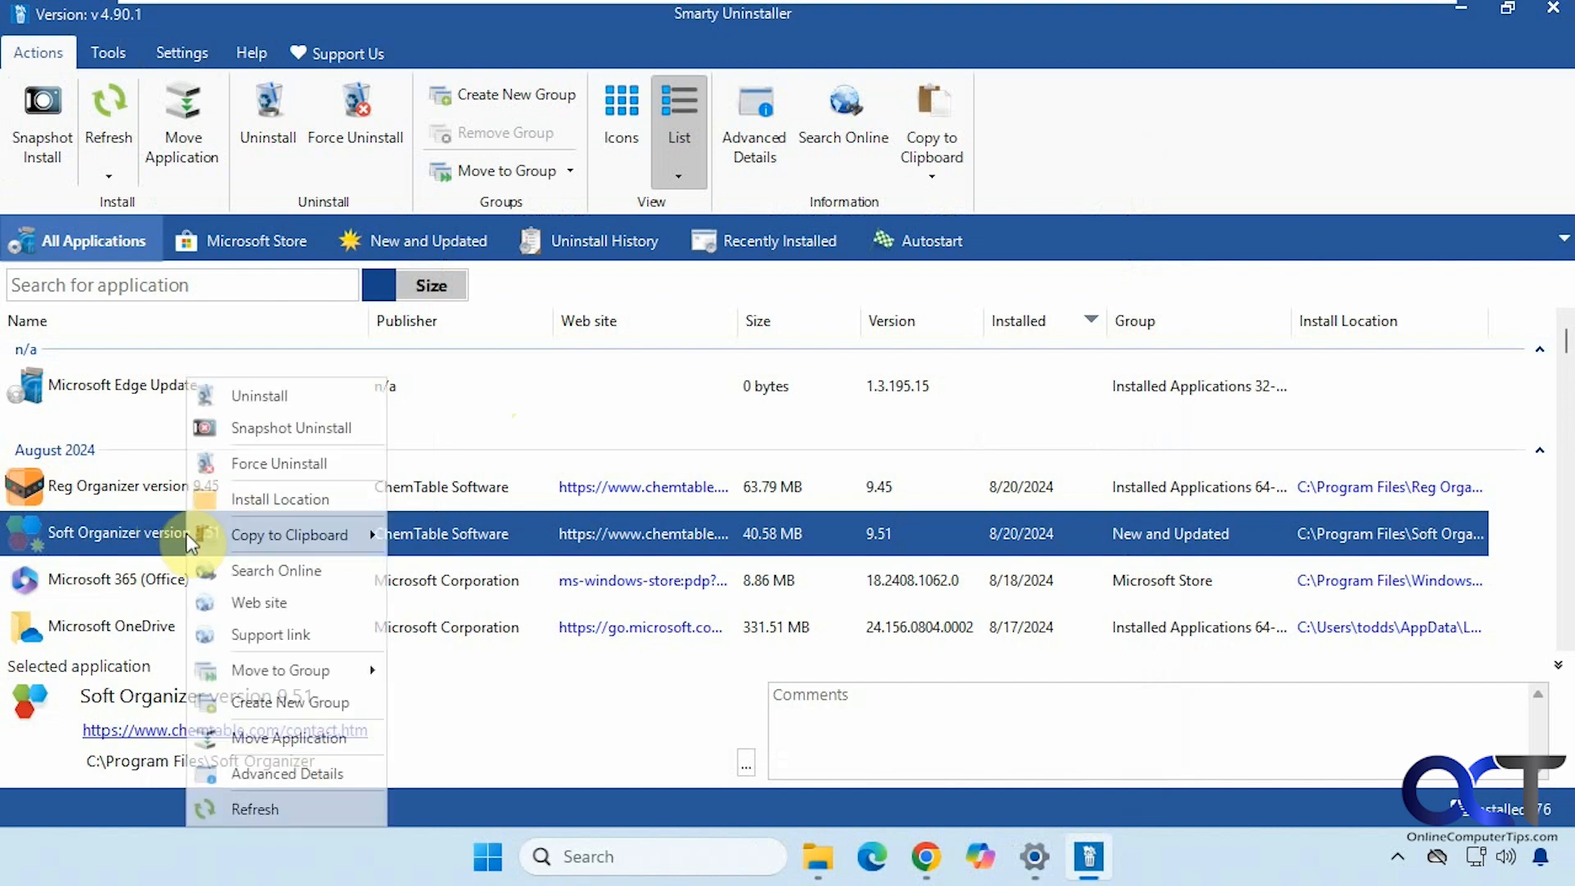
{"action": "left_click", "coordinate": [279, 428]}
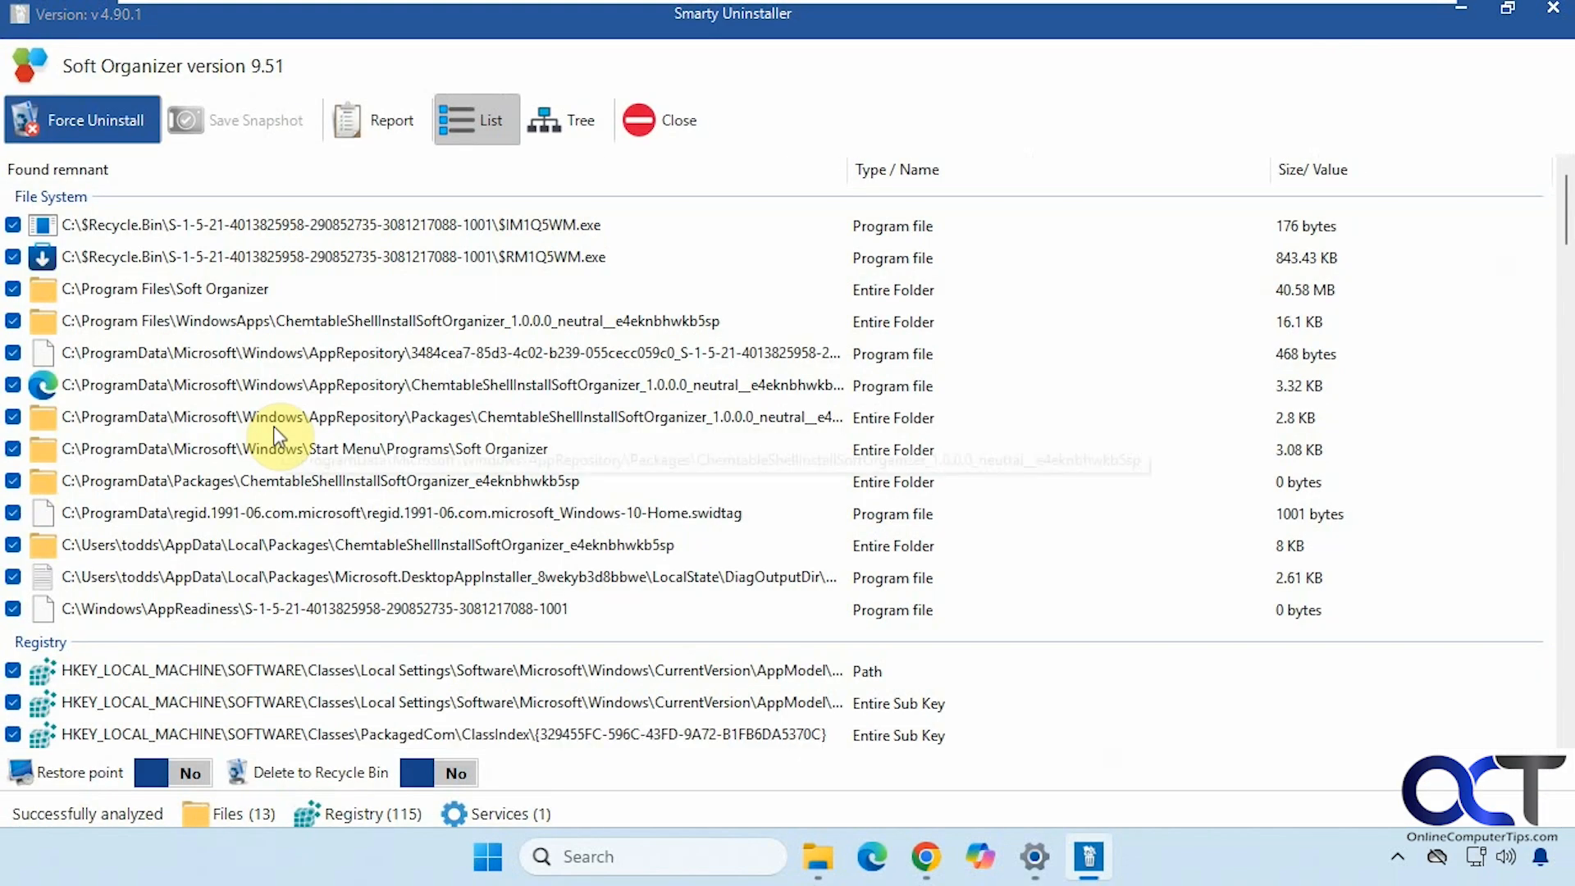
{"action": "left_click", "coordinate": [112, 105]}
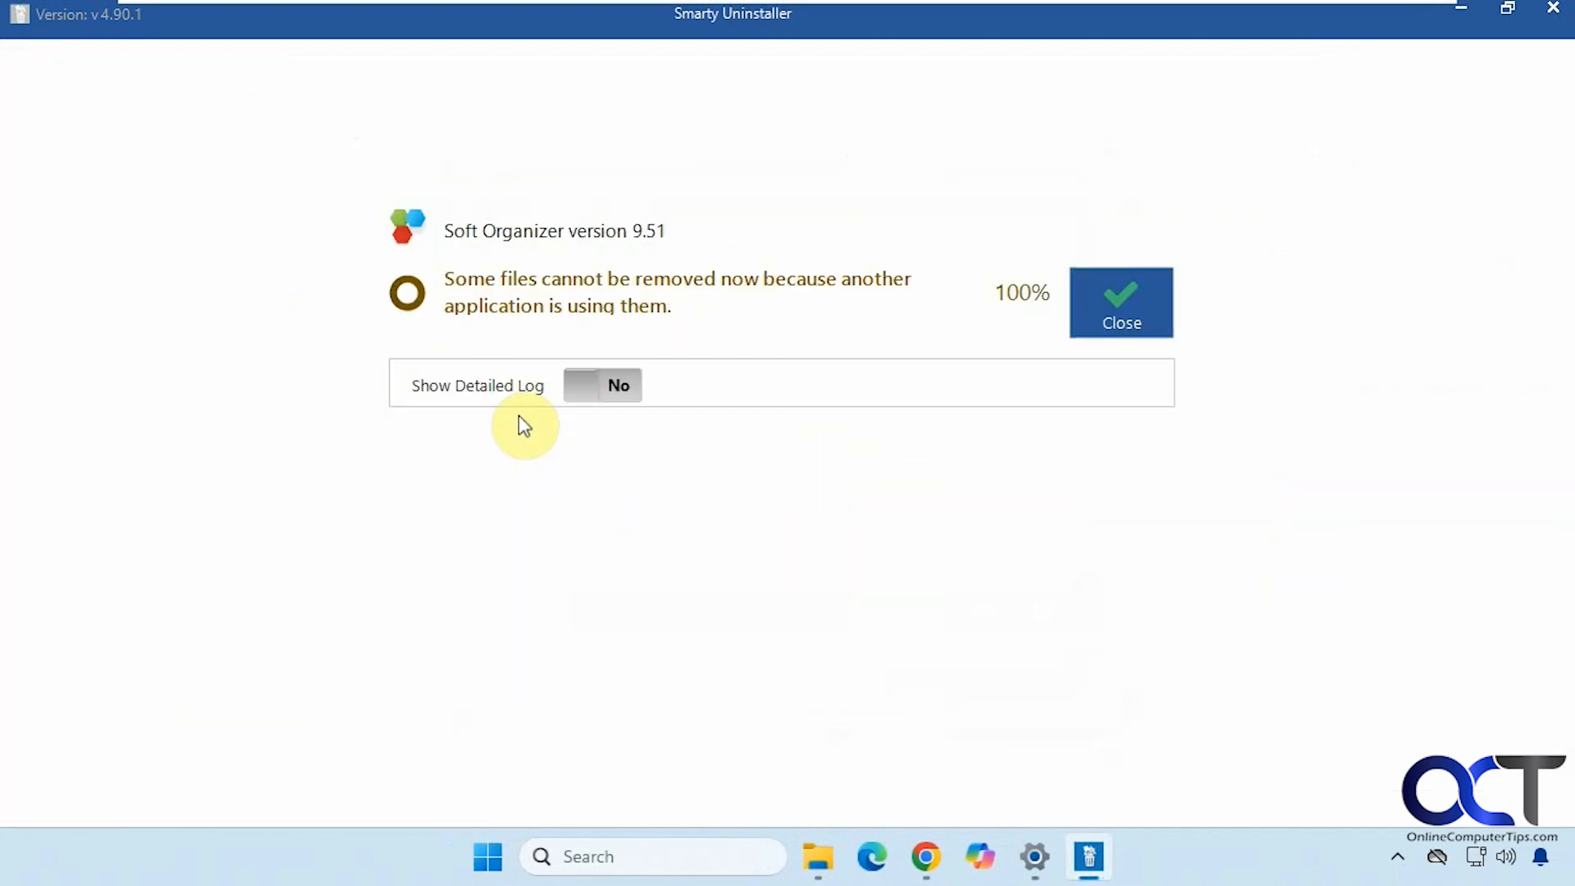
- Examine the detailed removal log for Soft Organizer version 9.51, and close the result to return to the application list
{"action": "left_click", "coordinate": [614, 390]}
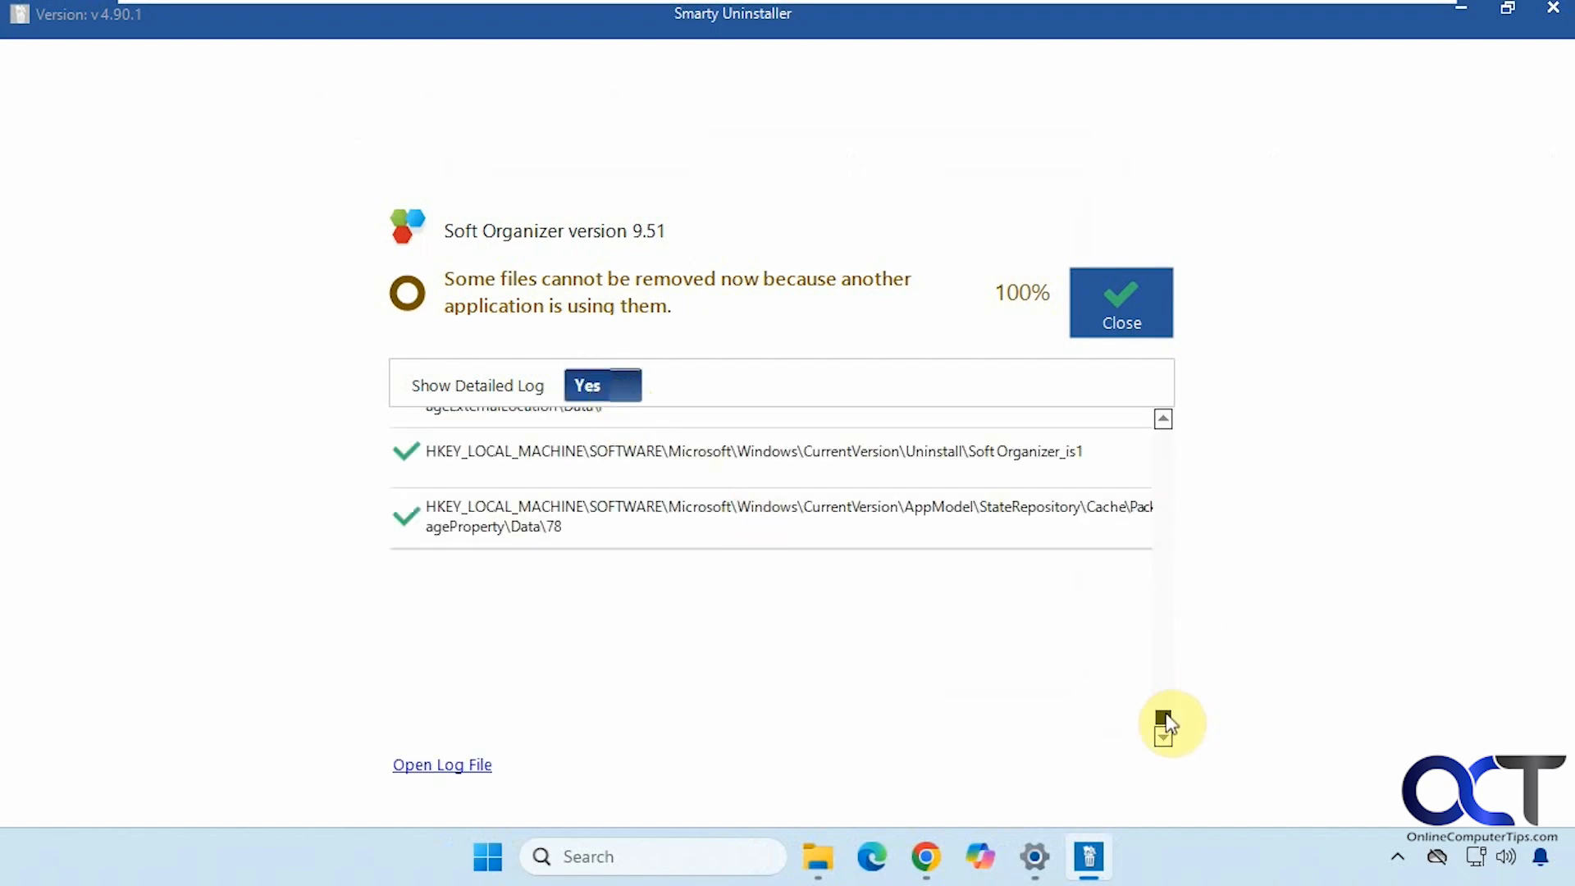
{"action": "left_click_drag", "start_coordinate": [1164, 723], "coordinate": [1166, 684]}
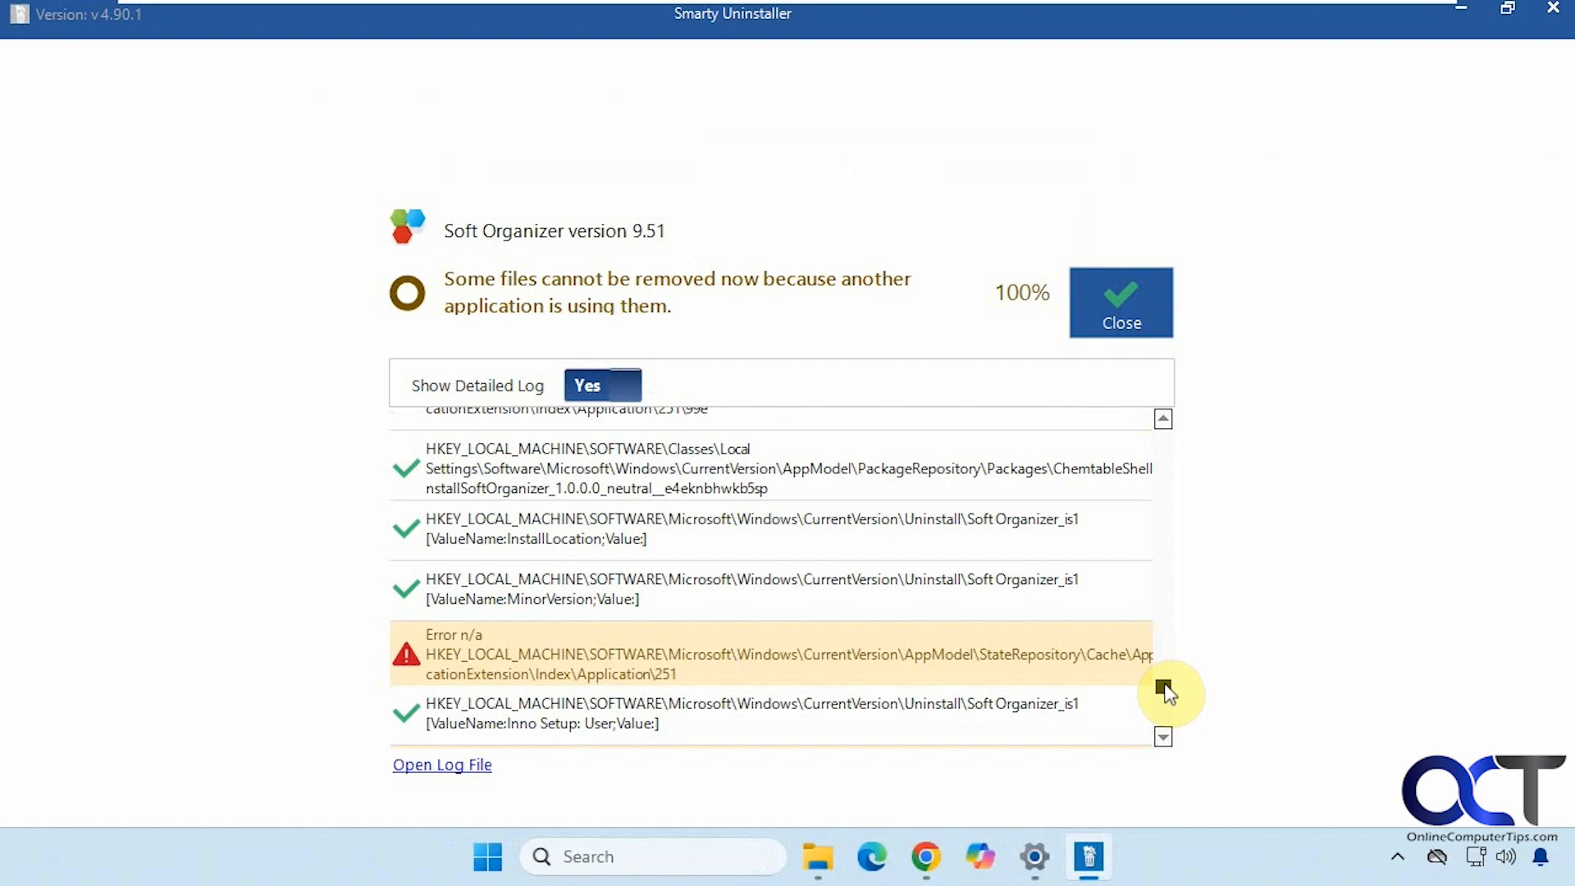
{"action": "left_click_drag", "start_coordinate": [1166, 686], "coordinate": [1147, 428]}
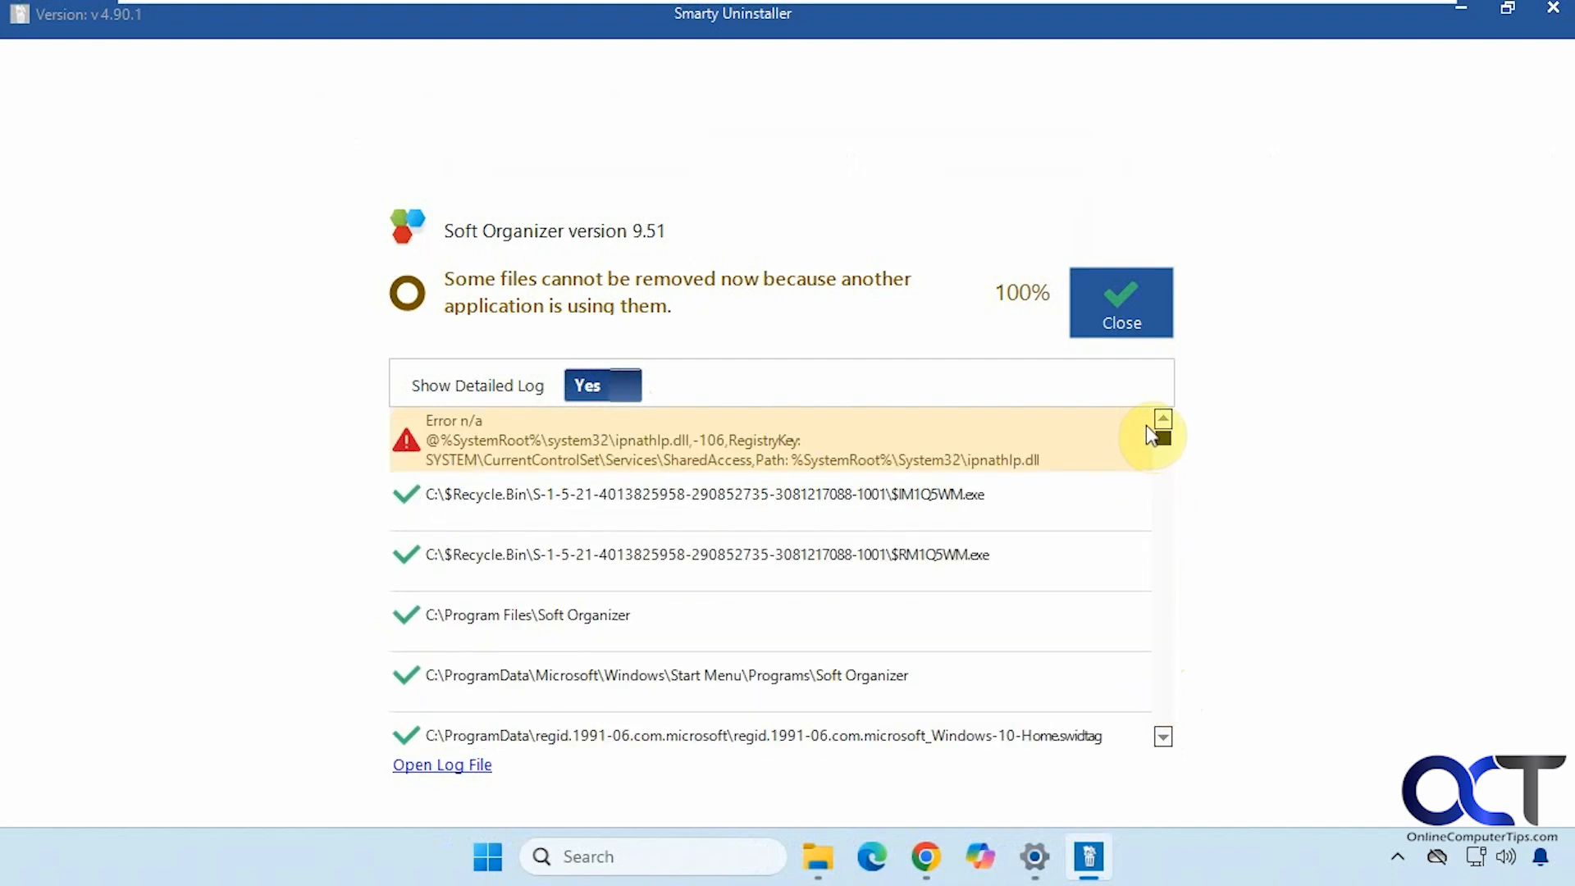
{"action": "left_click", "coordinate": [1129, 312]}
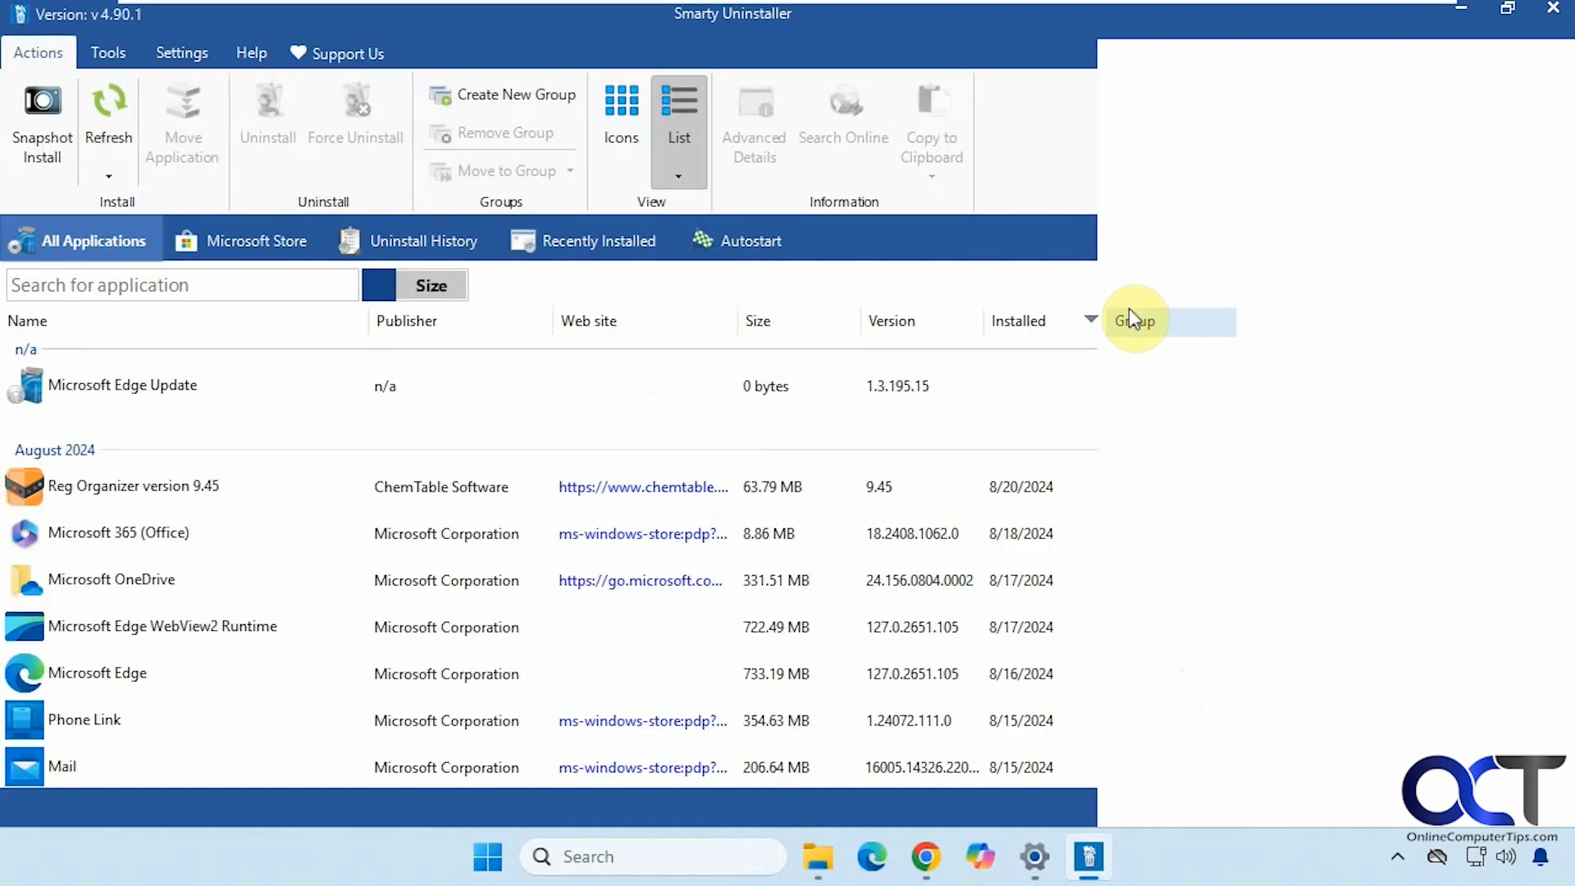